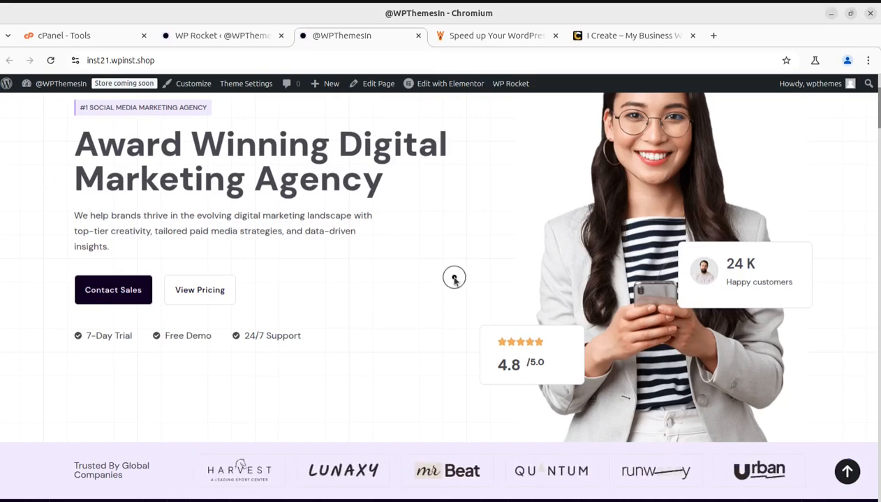
Step: Look over the upper sections of the Reachout demo homepage and the top of the I Create homepage
scroll(454, 279, "down", 2)
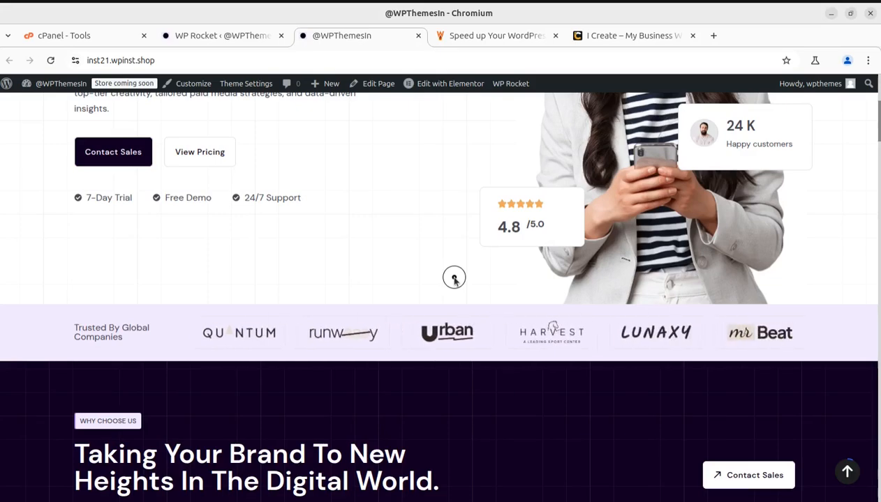
scroll(454, 278, "down", 4)
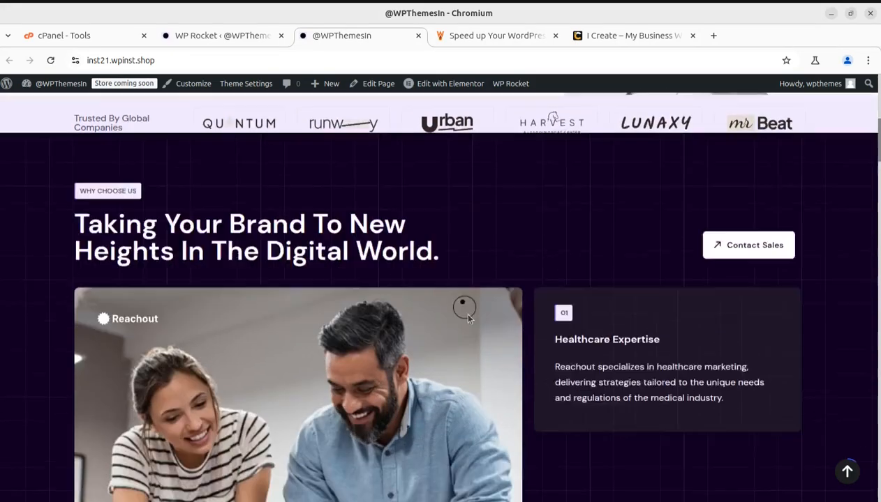
scroll(466, 313, "up", 4)
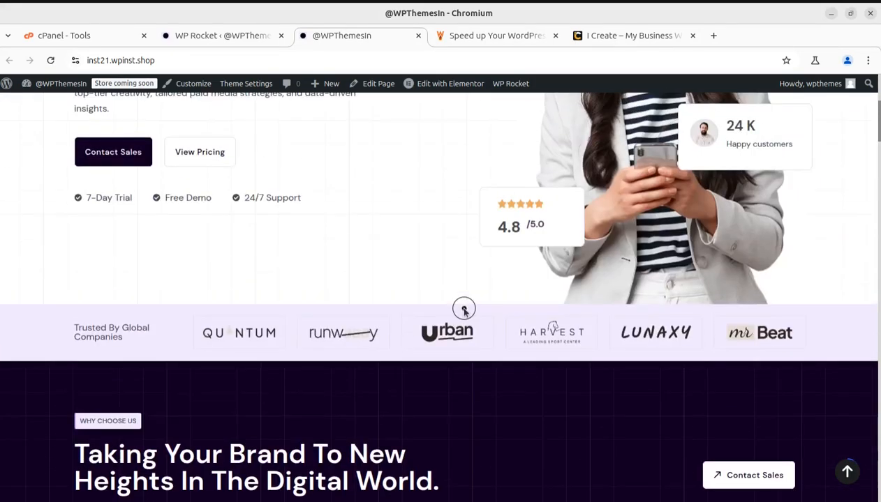
scroll(465, 312, "up", 4)
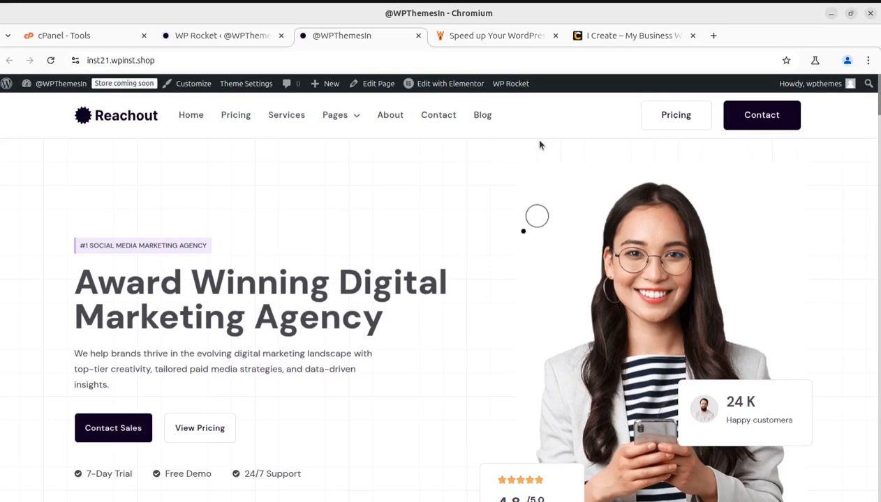
left_click(605, 38)
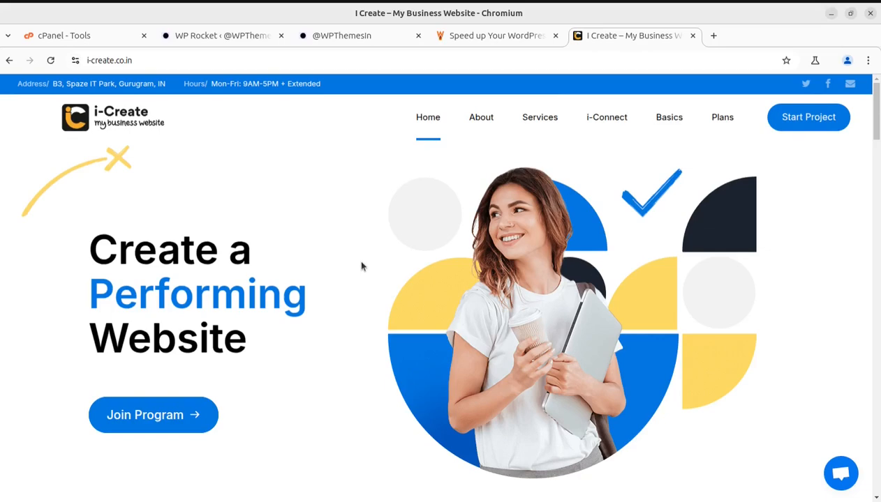
scroll(362, 266, "down", 2)
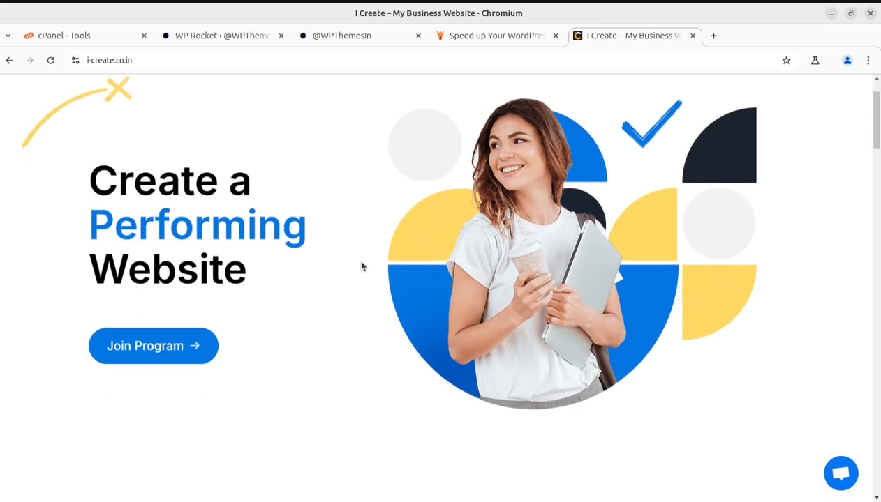
Step: Return to the Reachout demo site and examine its homepage down to the numbered Why Choose Us cards
left_click(358, 38)
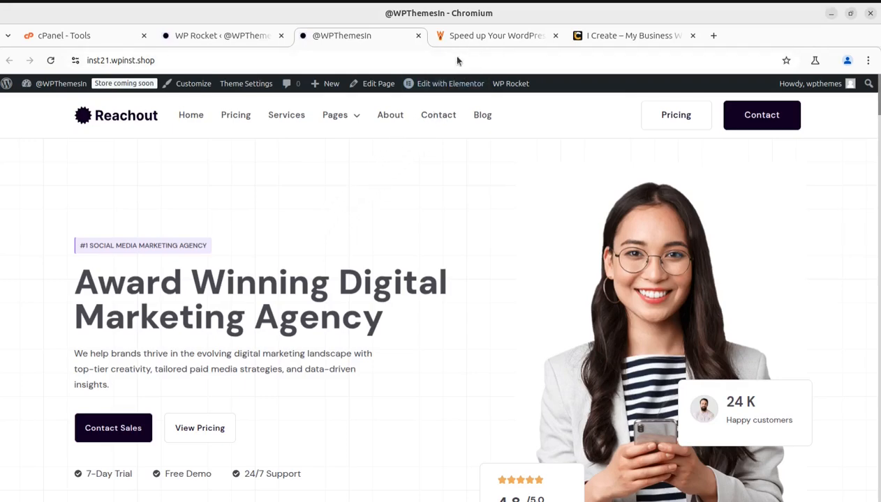
scroll(423, 351, "down", 1)
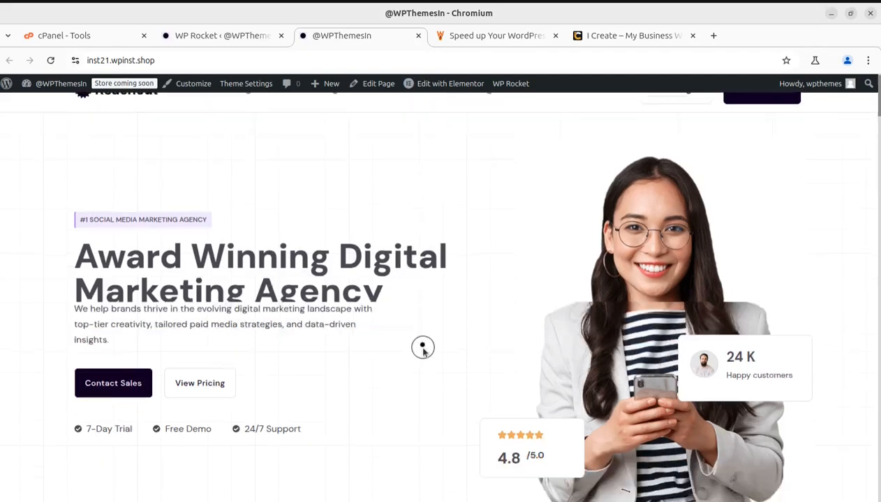
scroll(422, 350, "down", 5)
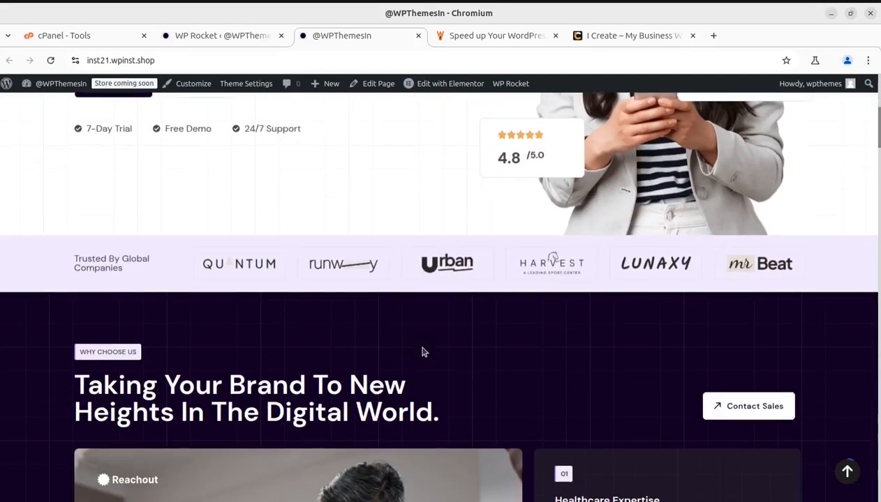
scroll(422, 351, "down", 5)
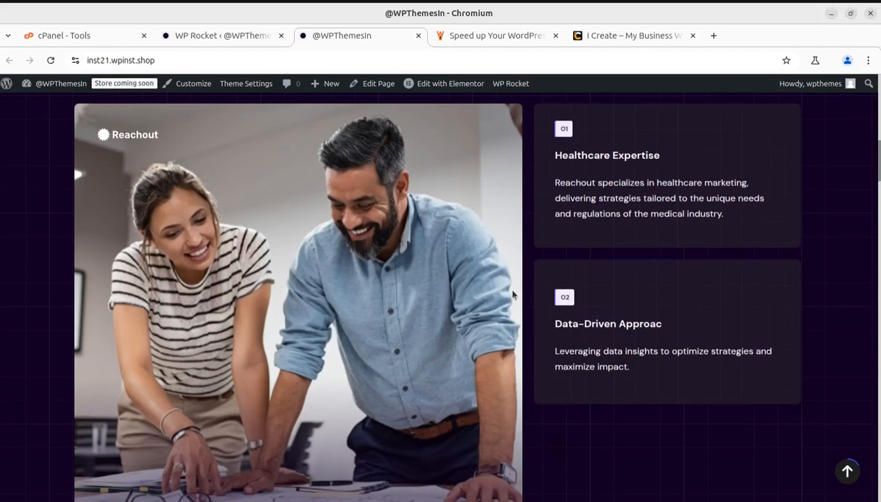
Step: Switch to the WP Rocket website, accept its cookies and look over the homepage introduction
left_click(475, 42)
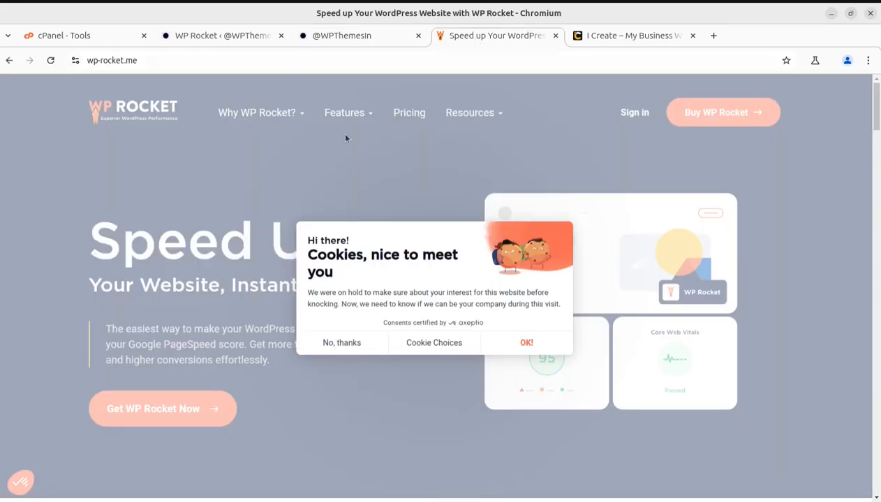
left_click(523, 345)
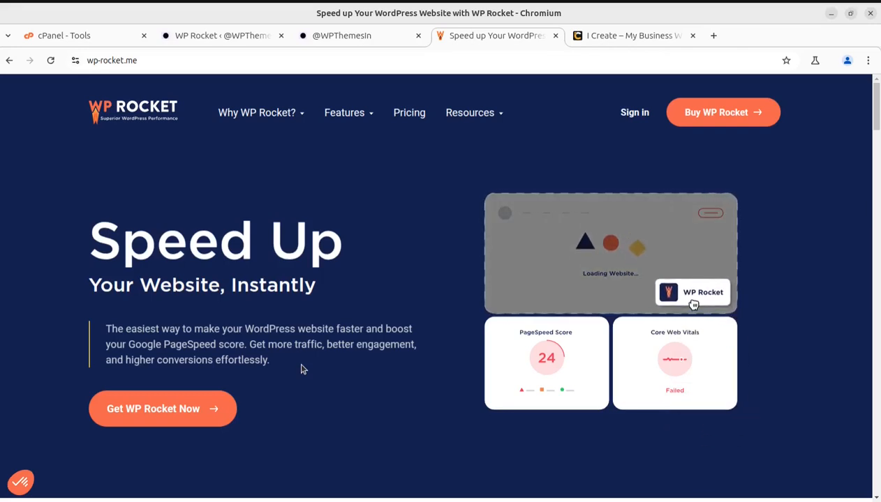
scroll(339, 309, "down", 1)
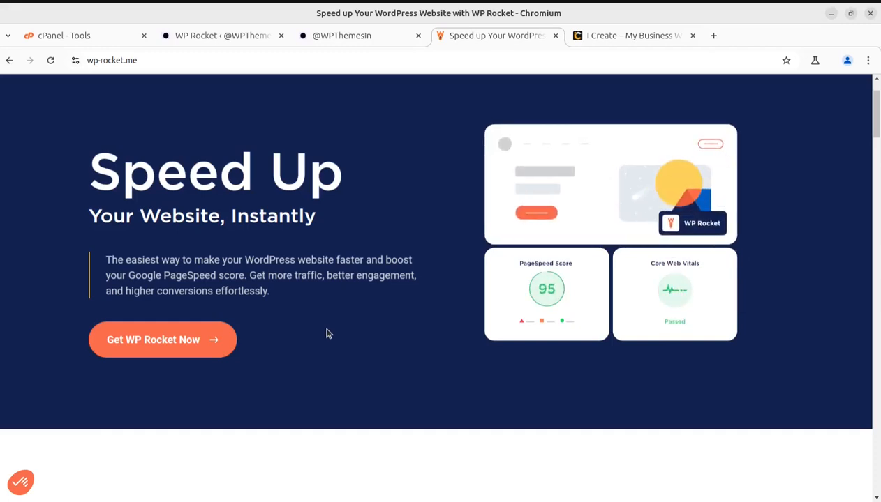
scroll(327, 332, "up", 2)
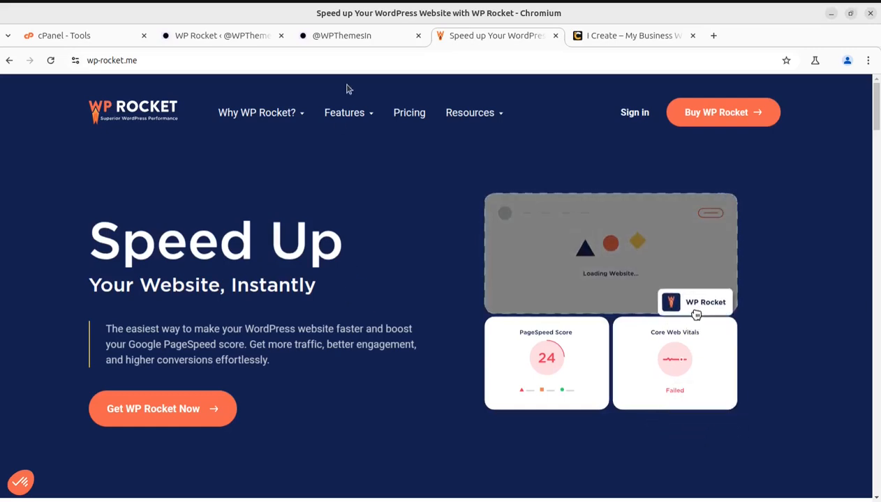
Step: Revisit the top of the Reachout demo homepage, and examine the I Create homepage's Flexibility & Features section
left_click(341, 41)
scroll(427, 314, "up", 10)
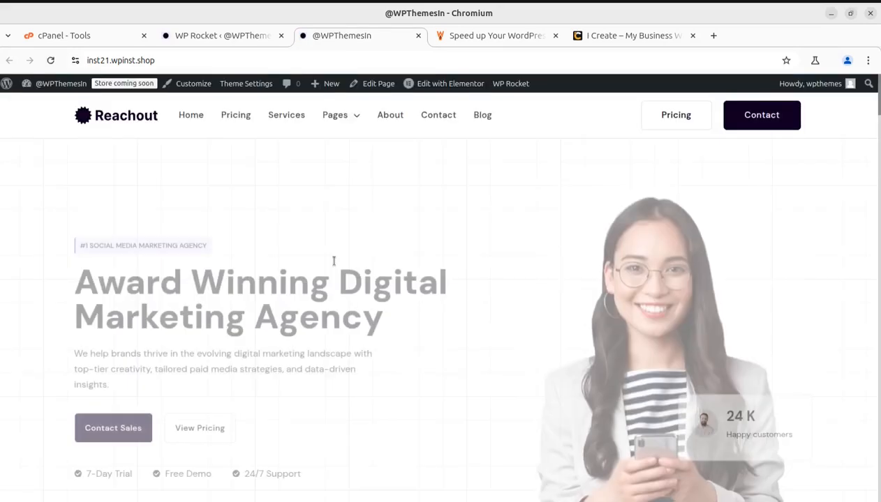
left_click(629, 42)
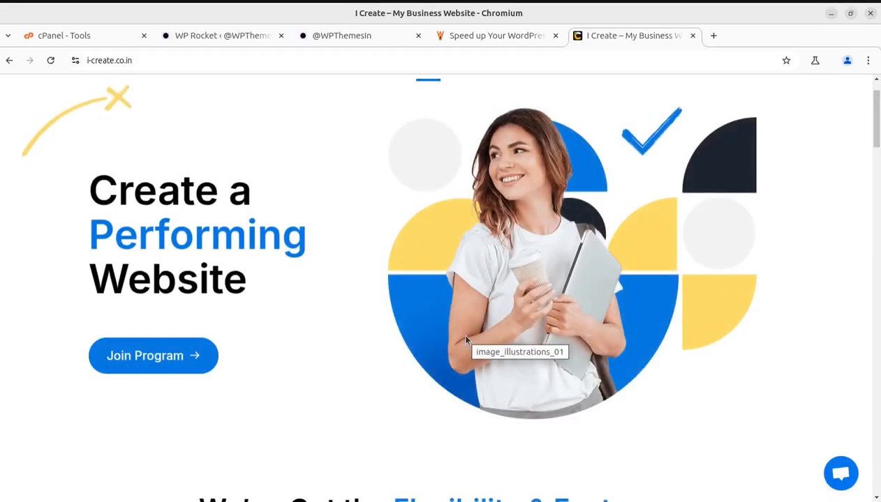
scroll(371, 342, "down", 7)
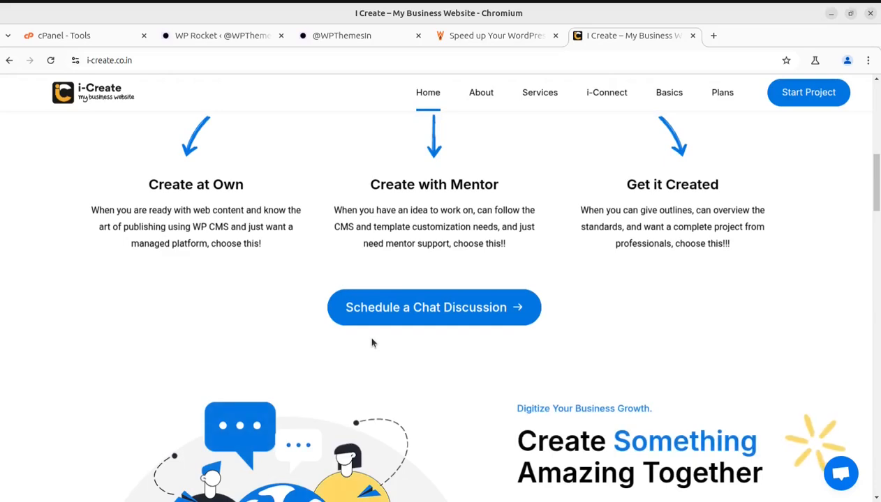
scroll(372, 342, "up", 3)
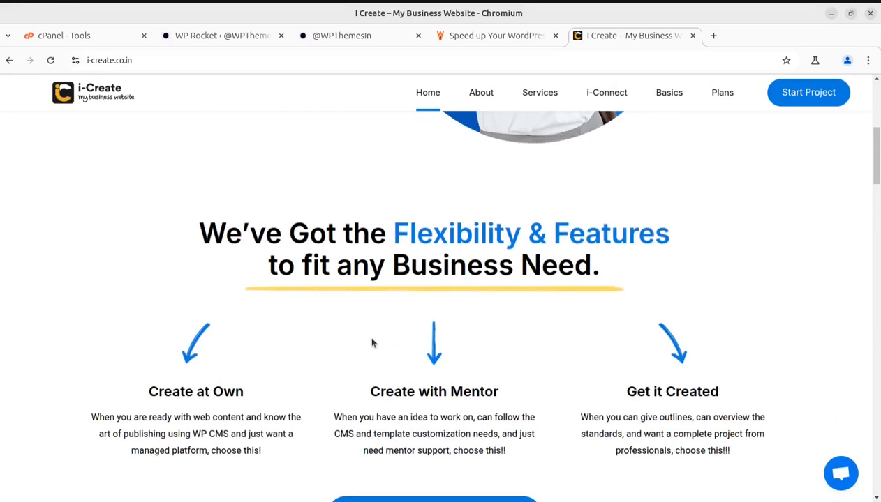
Step: Browse I Create's About page and examine the service offerings on its Services page
left_click(478, 102)
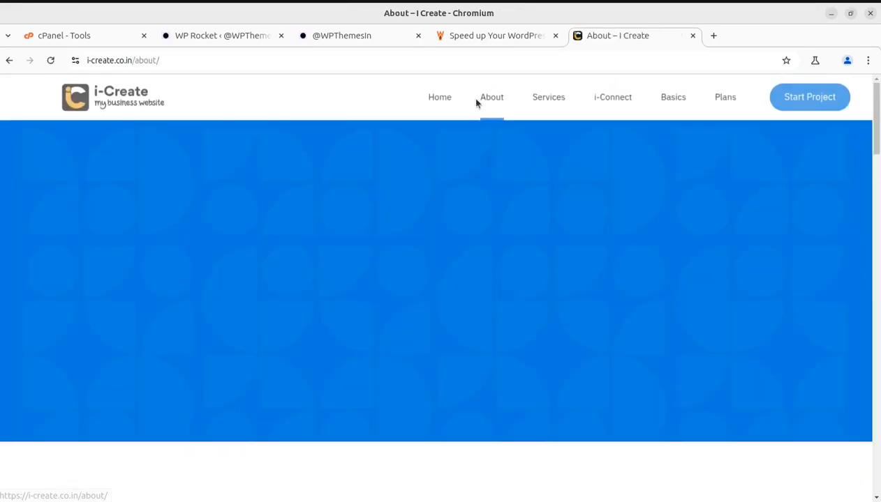
scroll(541, 237, "down", 3)
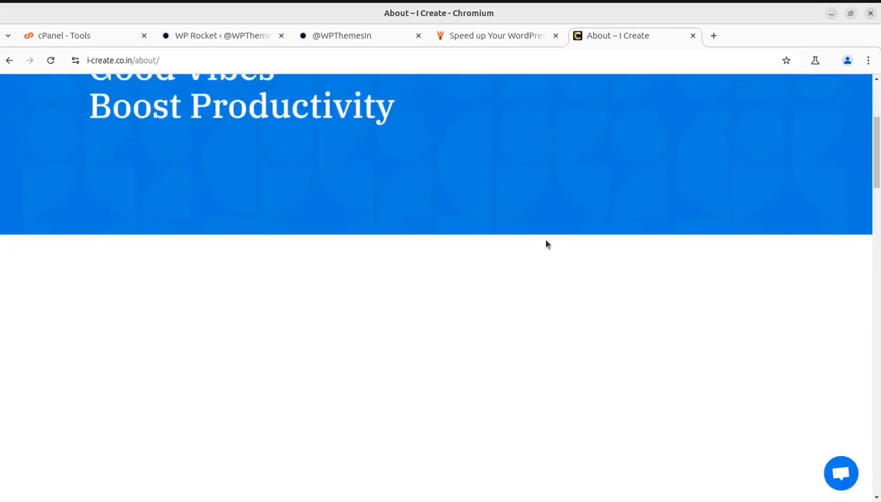
left_click(549, 94)
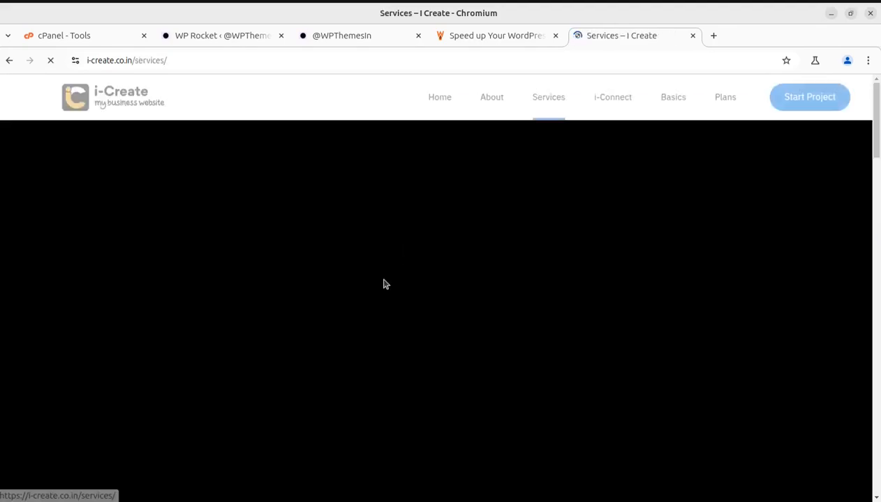
scroll(505, 349, "down", 2)
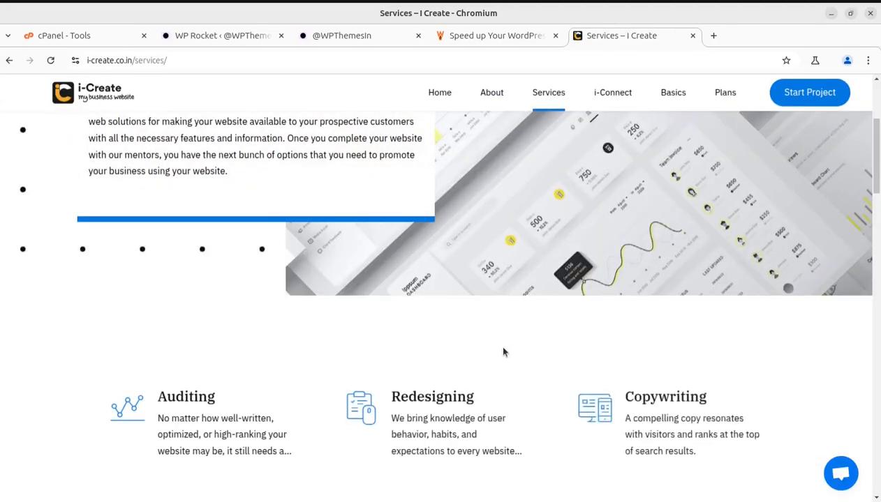
scroll(504, 349, "up", 3)
scroll(503, 351, "down", 12)
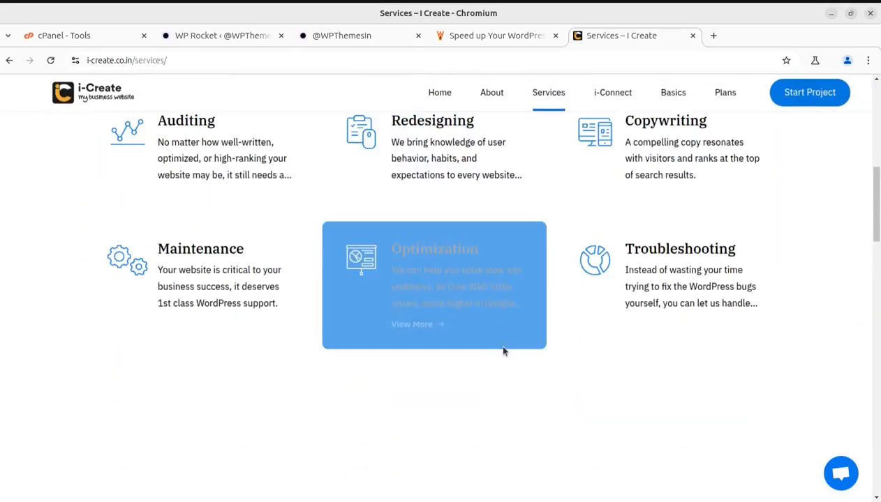
scroll(558, 349, "down", 8)
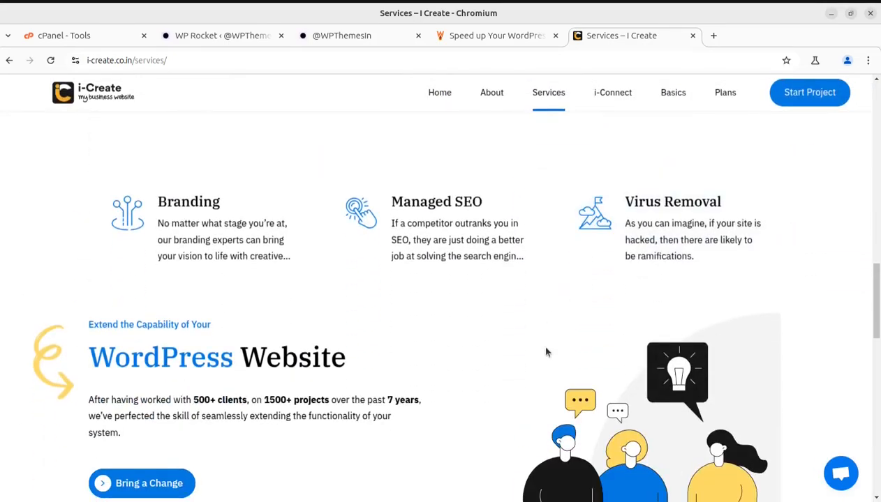
scroll(561, 349, "down", 5)
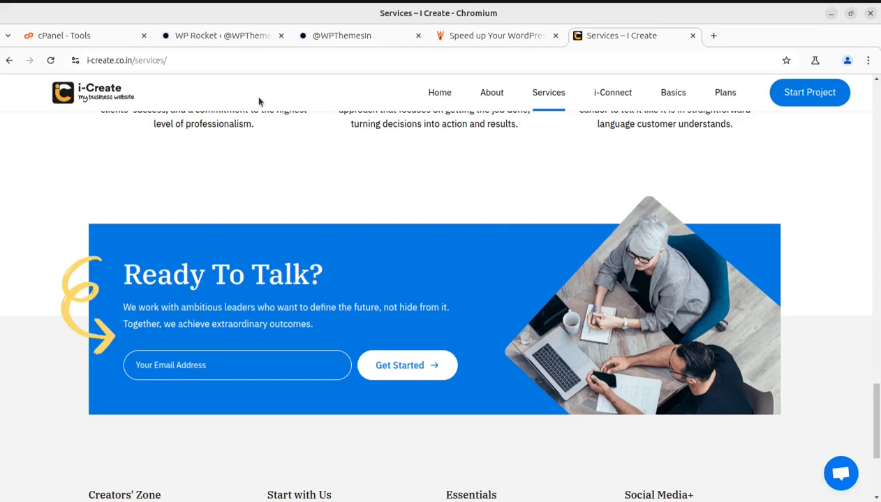
scroll(328, 236, "up", 10)
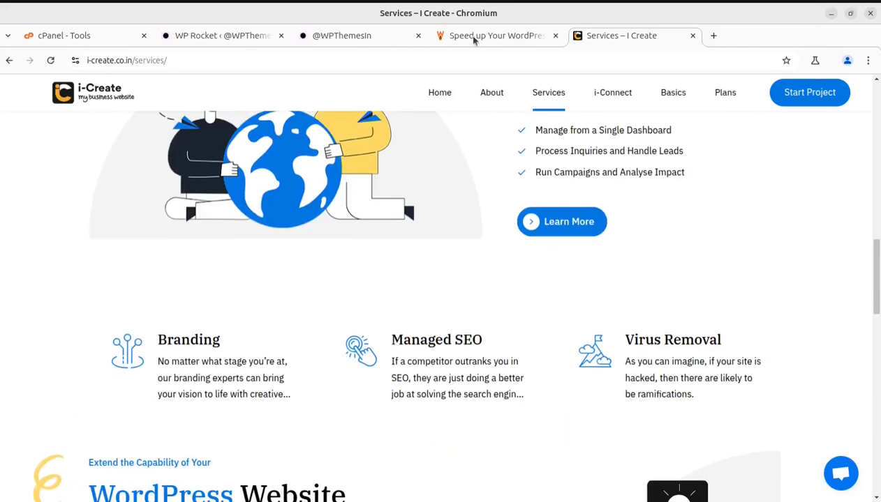
Step: Open WP Rocket's pricing page and review the Multi, Plus and Single licence plans
left_click(488, 35)
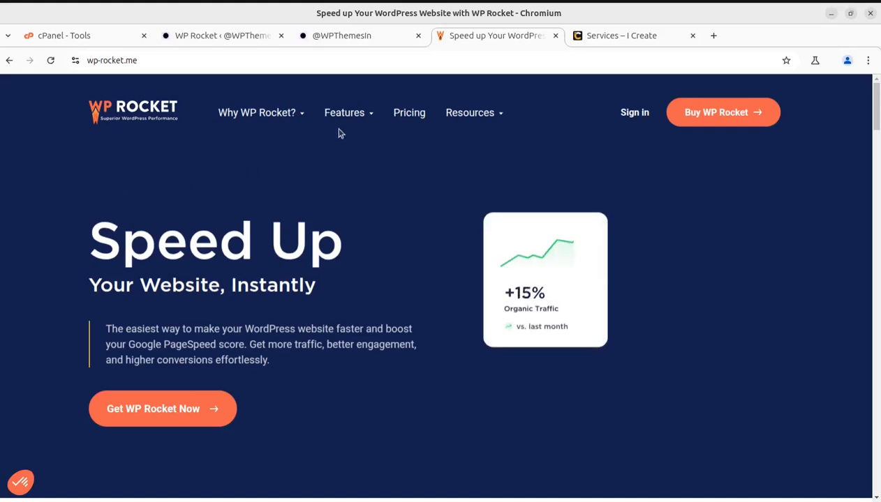
left_click(409, 114)
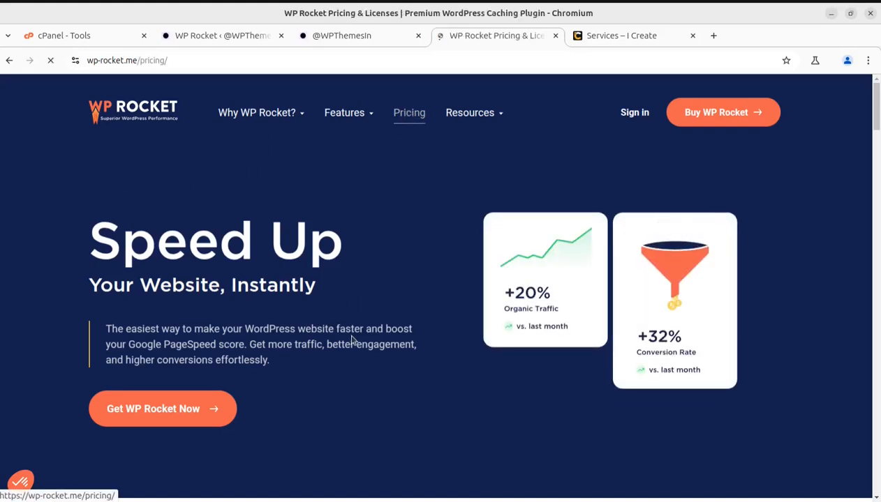
scroll(346, 340, "down", 1)
scroll(227, 388, "down", 2)
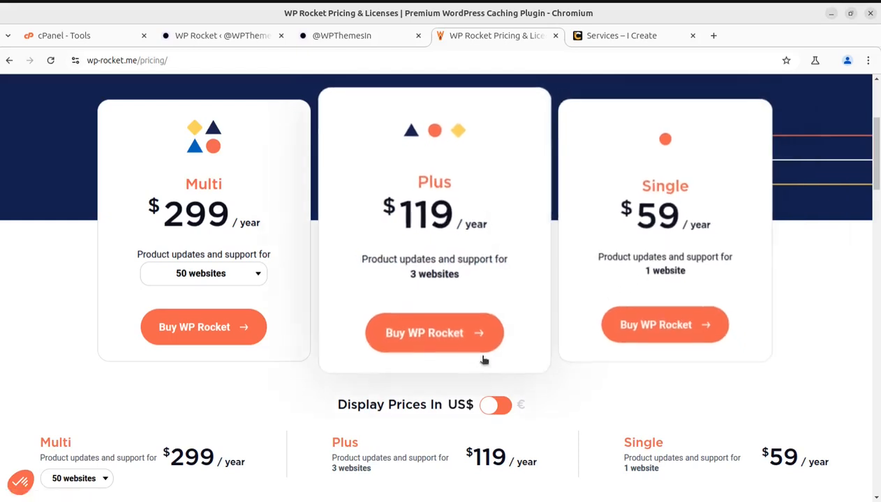
Step: Read what a WP Rocket license includes and the money-back guarantee, and return to the start of the pricing page
scroll(555, 391, "down", 2)
scroll(552, 392, "down", 5)
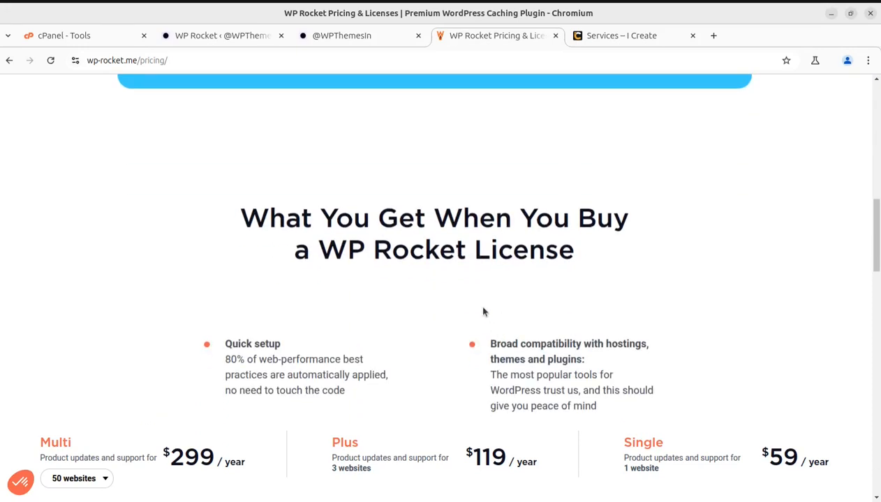
scroll(483, 312, "down", 1)
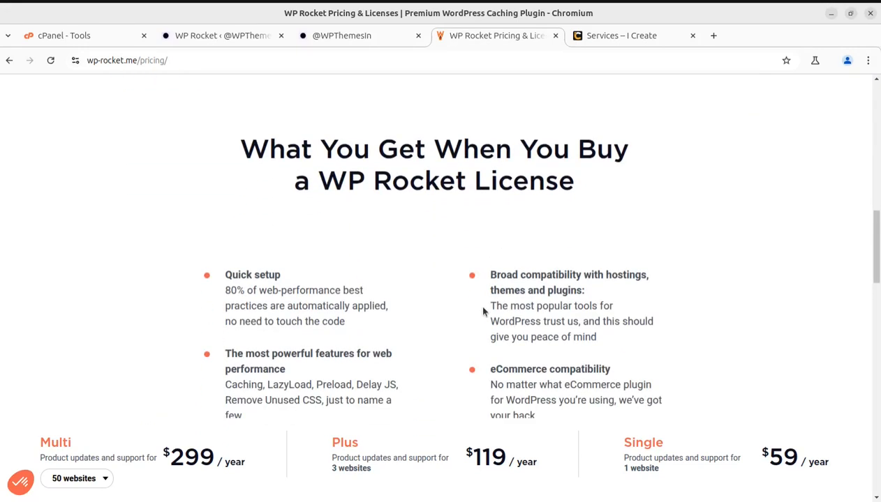
scroll(404, 300, "down", 1)
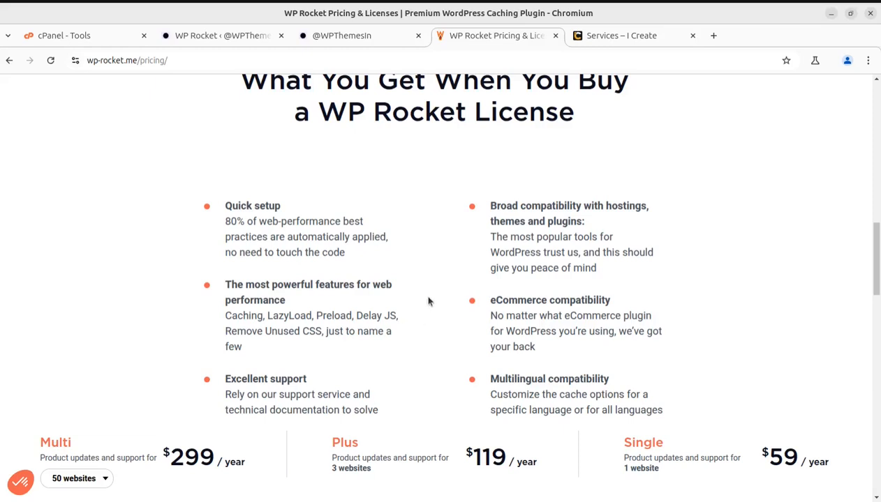
scroll(385, 358, "down", 3)
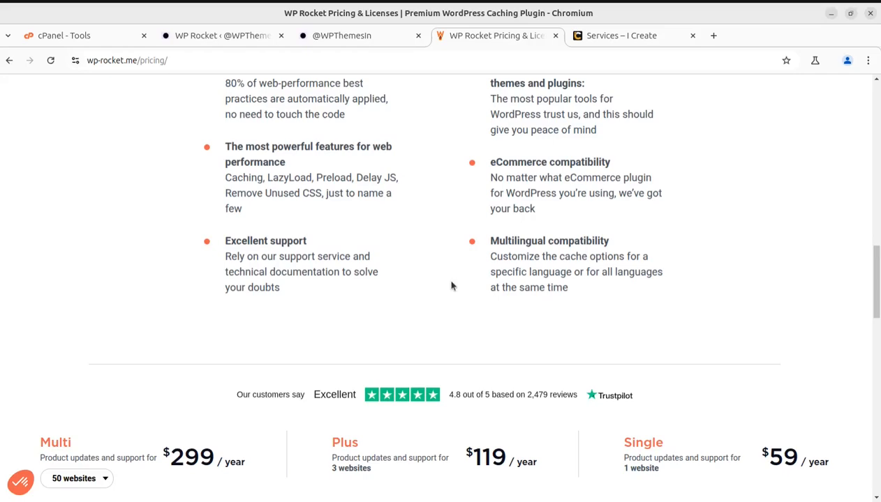
scroll(428, 319, "up", 10)
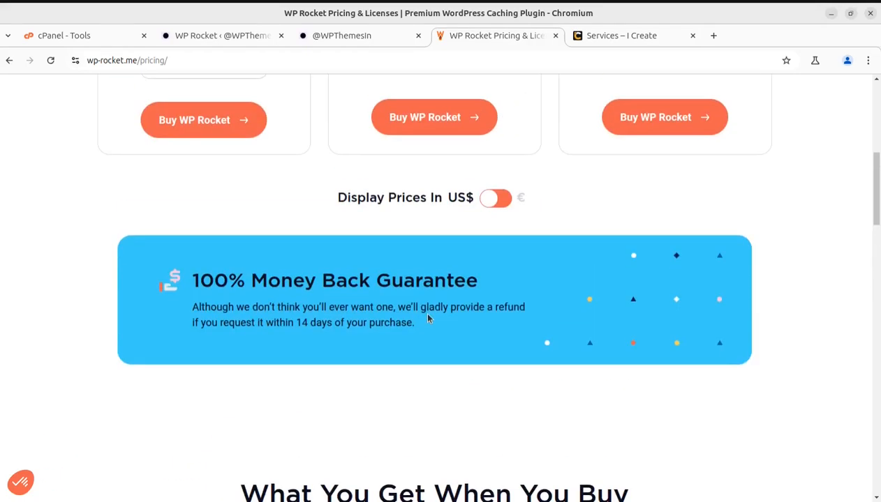
scroll(428, 319, "up", 3)
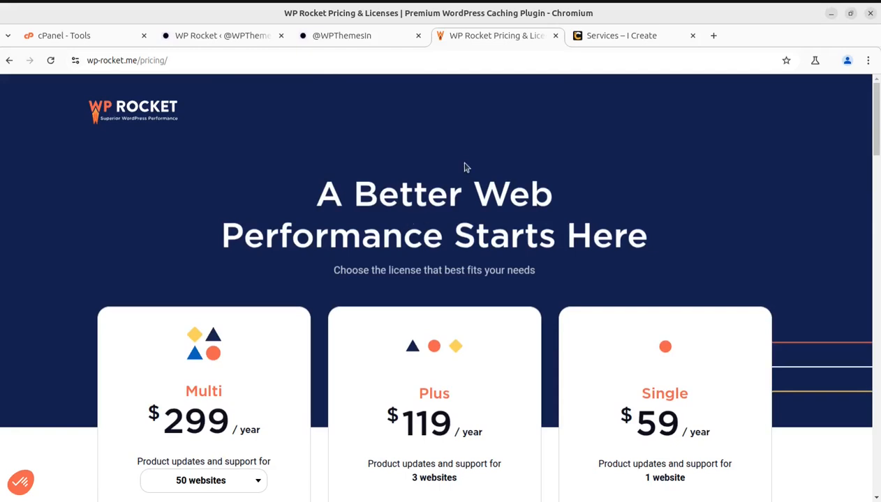
Step: Glance over the licence plans once more, then go by the Reachout demo homepage to the start of the WP Rocket dashboard in WordPress
scroll(283, 314, "down", 2)
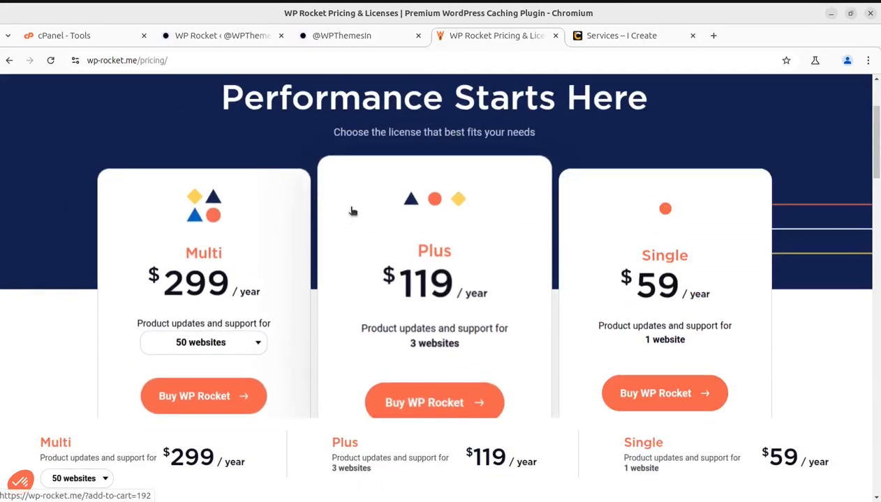
scroll(342, 205, "up", 2)
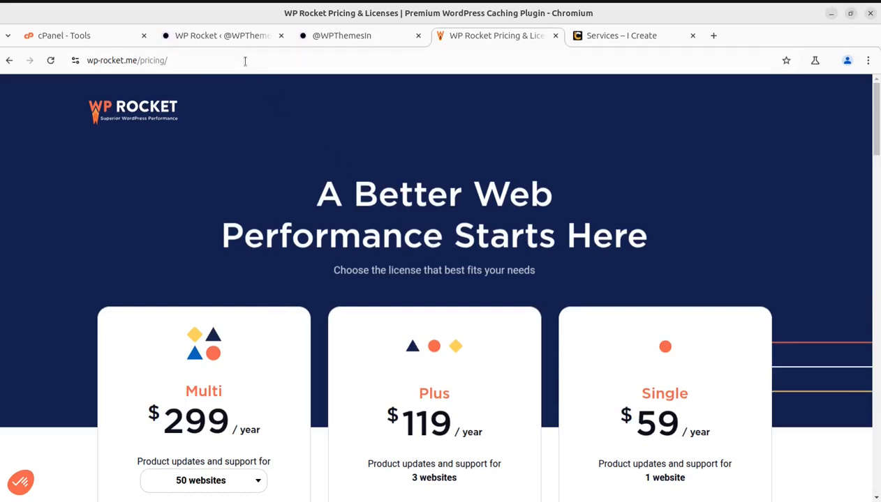
left_click(362, 38)
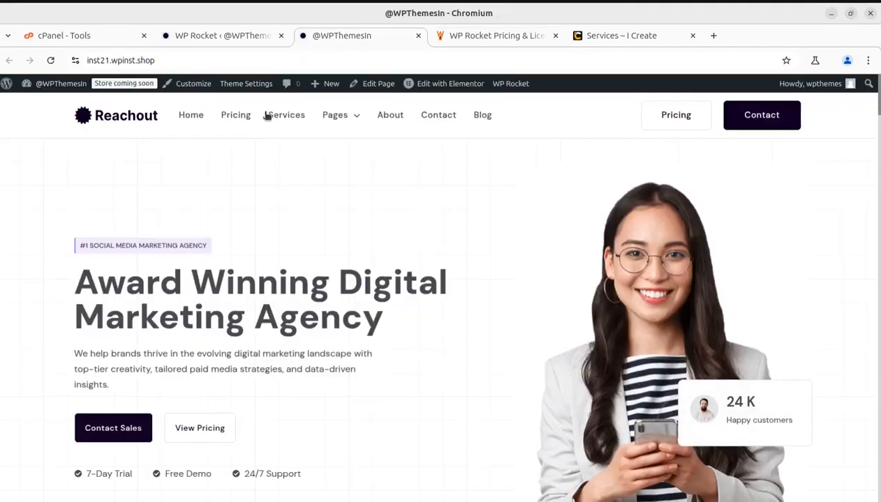
left_click(213, 38)
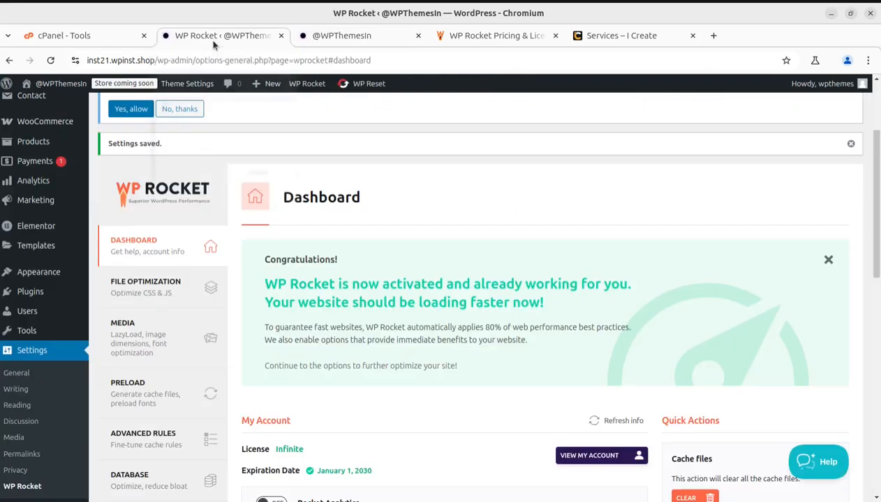
scroll(292, 262, "up", 3)
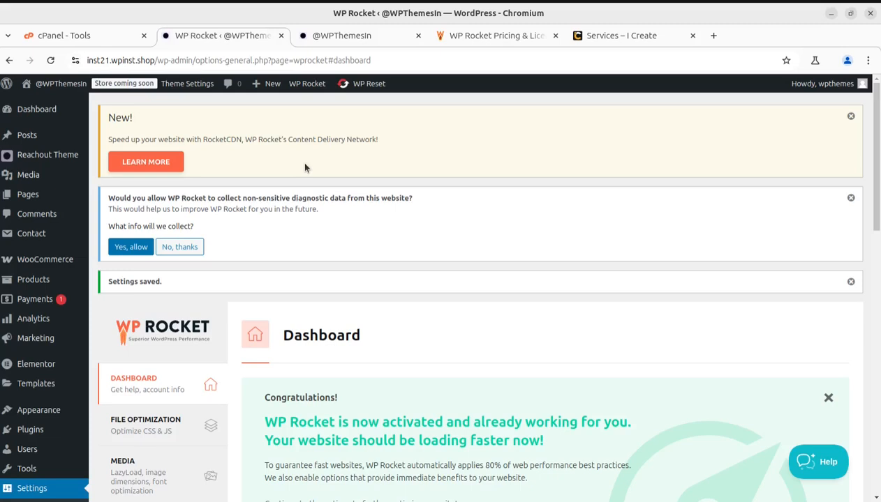
Step: Read the RocketCDN notice on the WP Rocket dashboard, highlighting the mentions of RocketCDN and the Content Delivery Network
left_click_drag(108, 139, 402, 141)
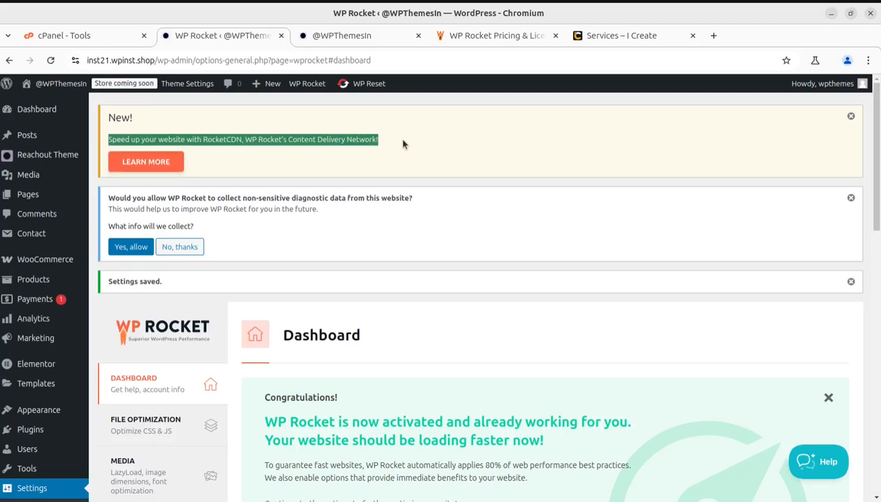
left_click(403, 144)
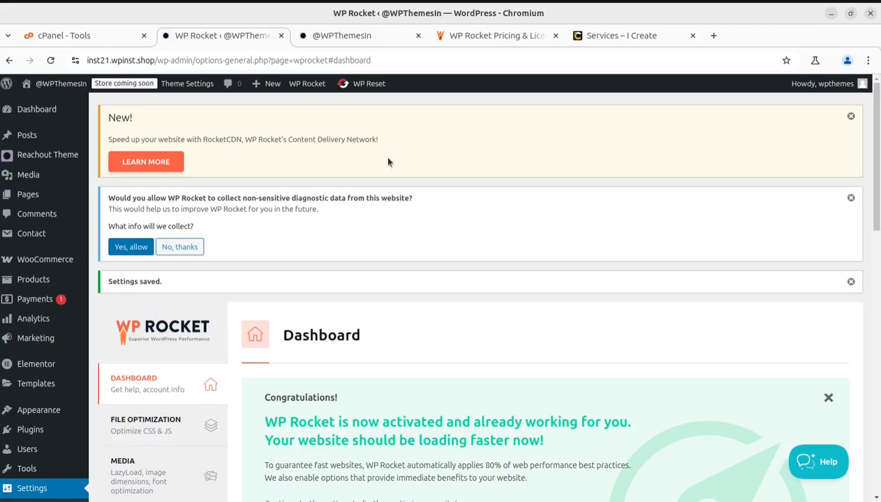
left_click_drag(116, 140, 387, 139)
left_click(381, 154)
left_click_drag(245, 139, 363, 149)
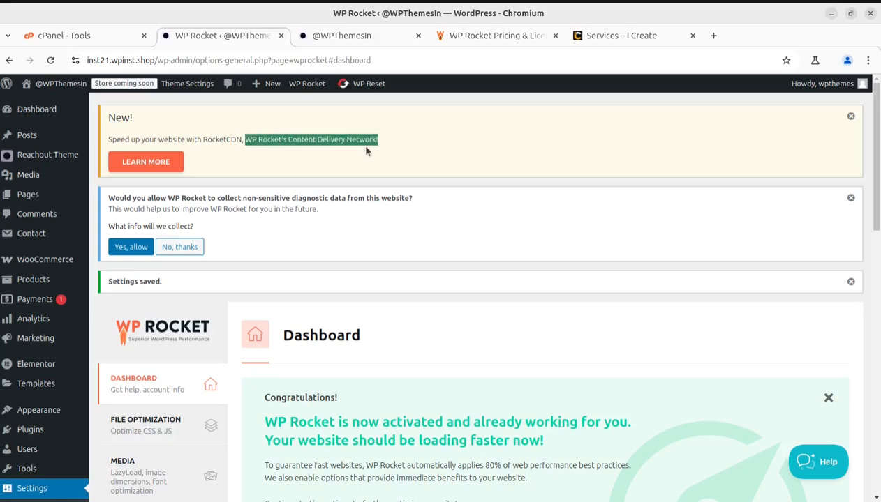
left_click(329, 153)
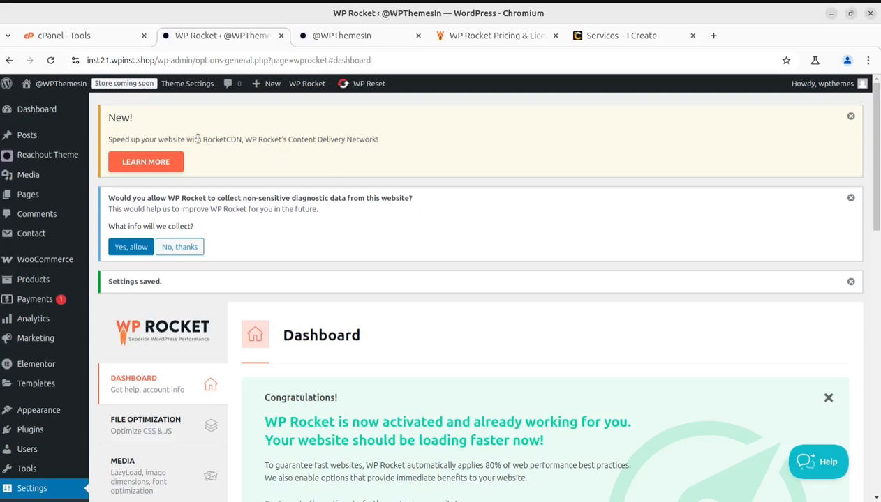
left_click_drag(201, 140, 244, 140)
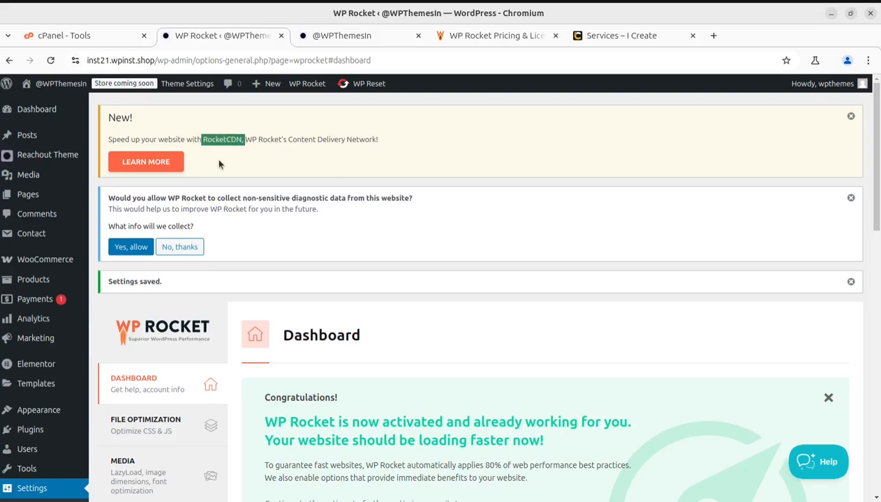
Step: Review the WP Rocket pricing page down to what a license includes, and highlight its main heading and subtitle
left_click(481, 37)
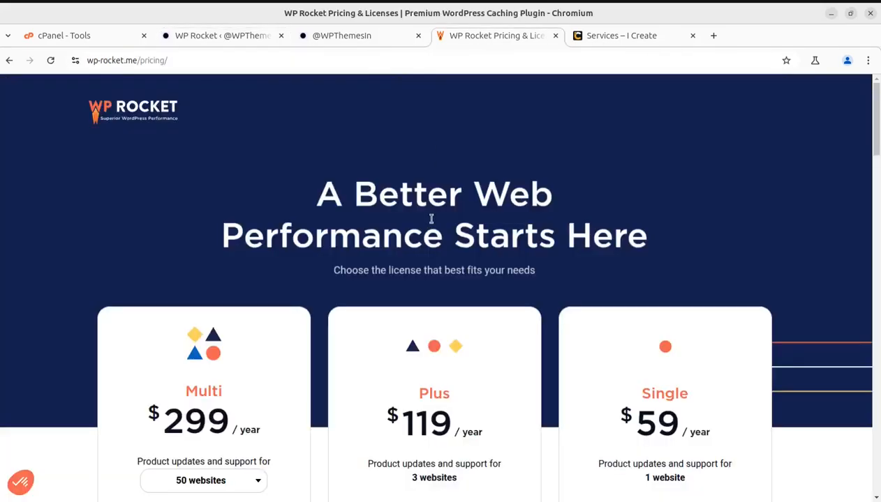
scroll(433, 219, "down", 3)
scroll(440, 225, "down", 2)
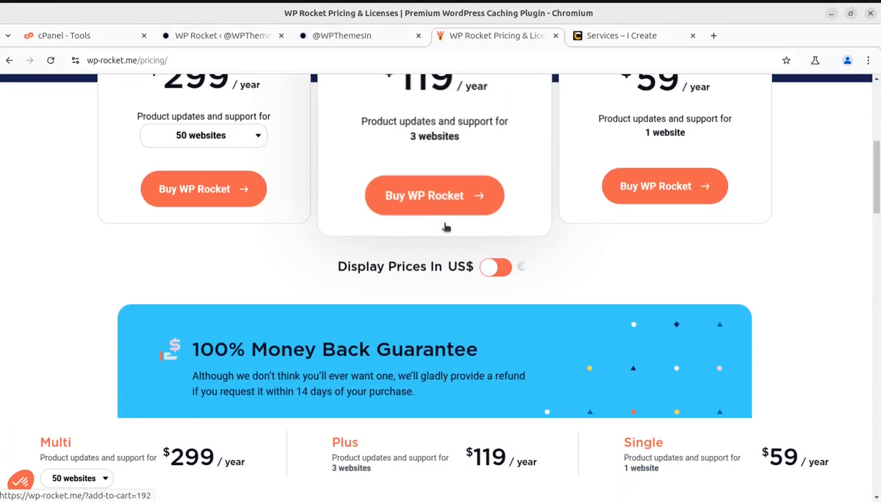
scroll(531, 240, "down", 4)
scroll(527, 246, "down", 6)
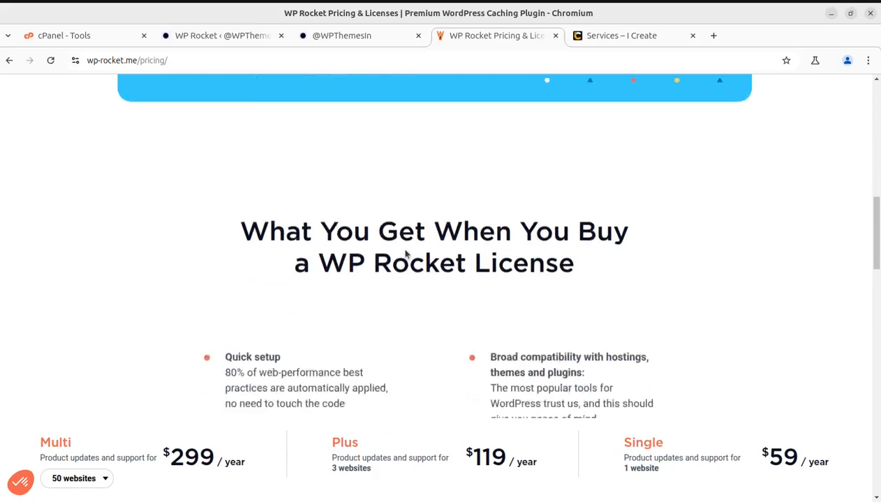
scroll(296, 240, "up", 15)
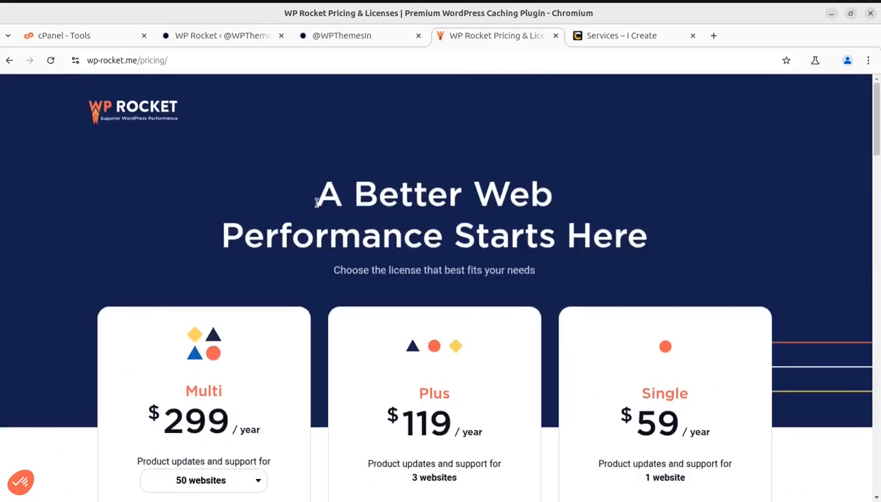
left_click_drag(314, 195, 527, 265)
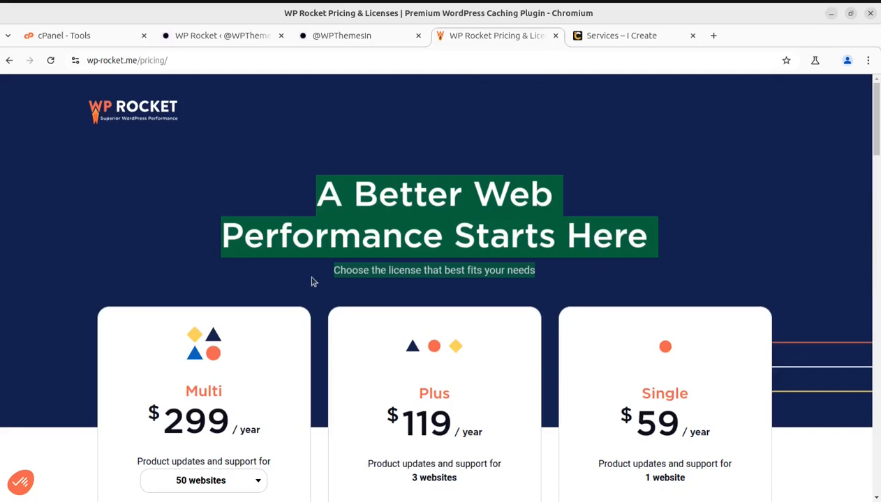
left_click(228, 178)
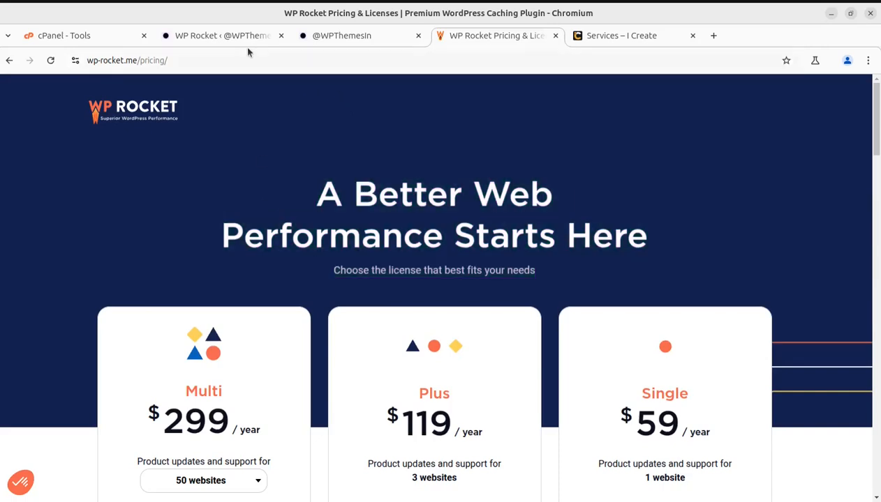
Step: Return to the WP Rocket dashboard and read the Congratulations message, highlighting the activation and faster loading lines
left_click(214, 43)
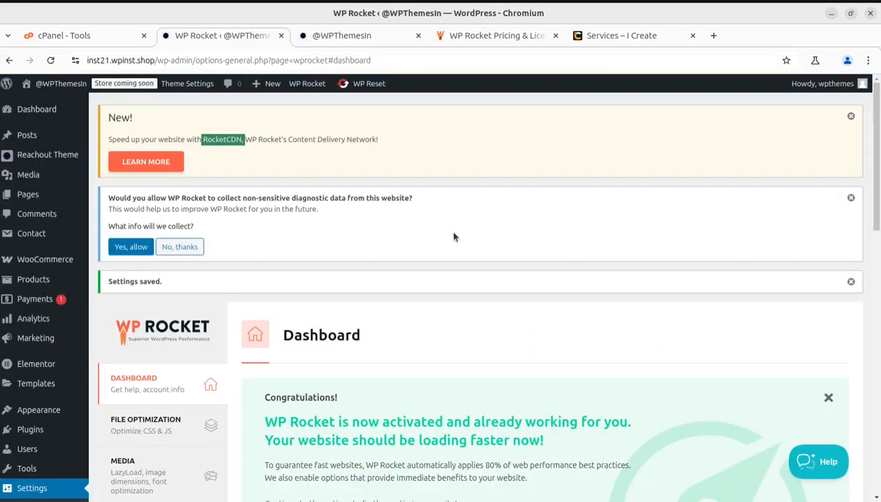
left_click(433, 163)
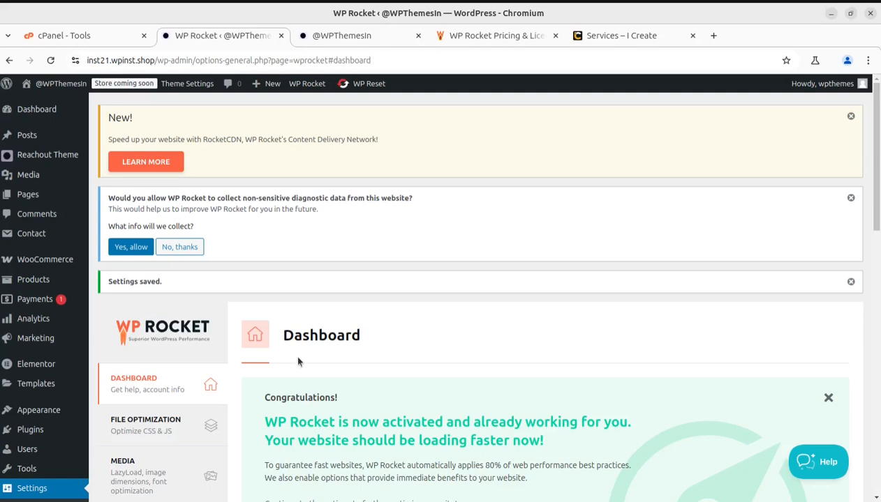
scroll(298, 360, "down", 2)
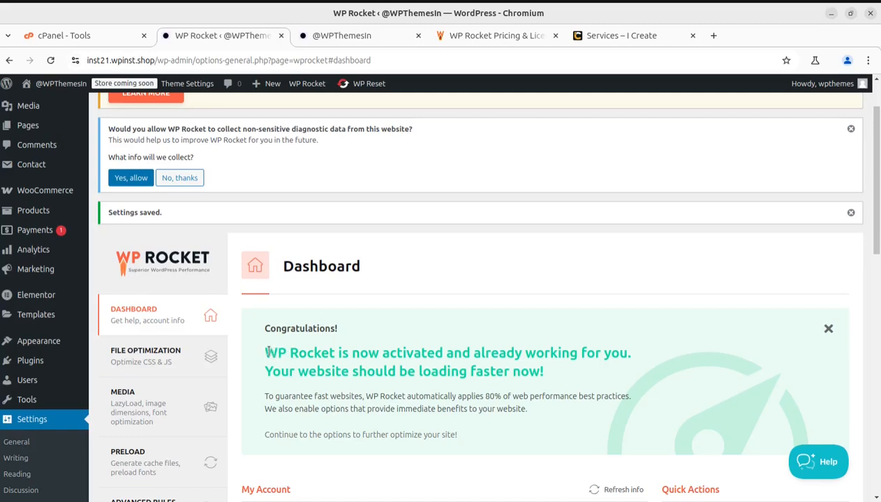
left_click_drag(265, 353, 624, 351)
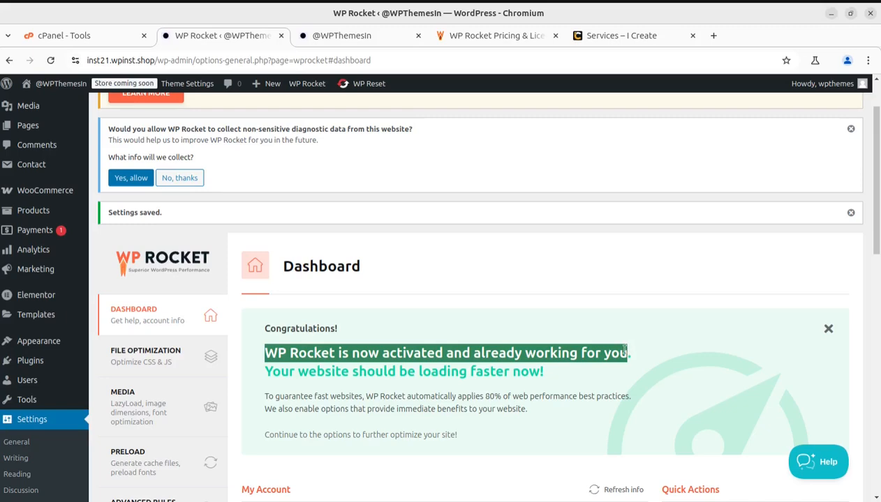
left_click_drag(325, 371, 549, 375)
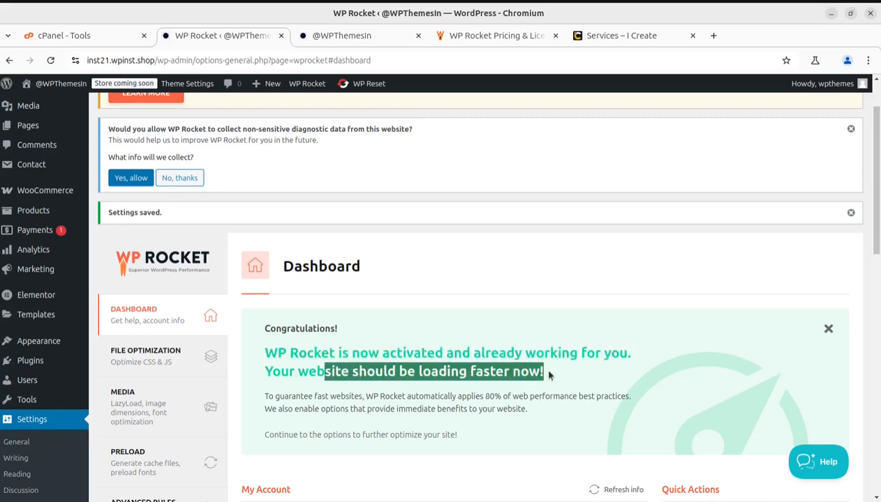
Step: Examine the dashboard's My Account, RocketCDN, Getting Started and FAQ sections, and the Quick Actions for cache files and Priority Elements
scroll(545, 376, "down", 6)
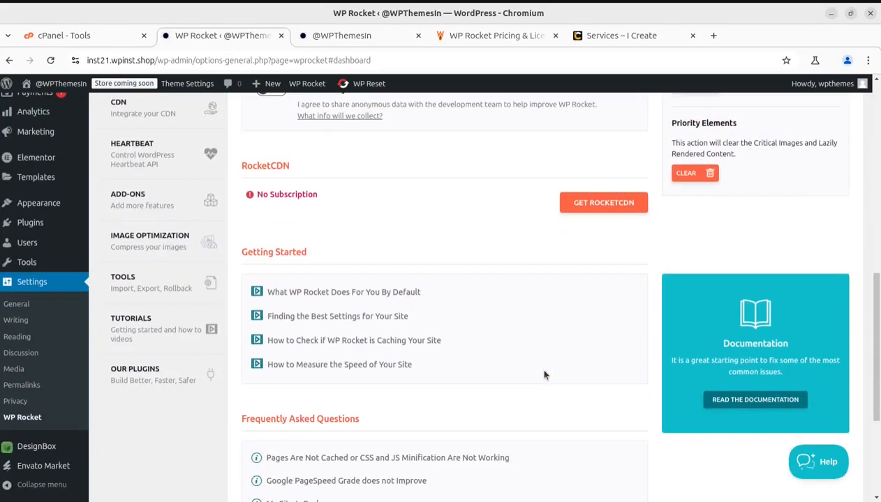
scroll(544, 375, "down", 1)
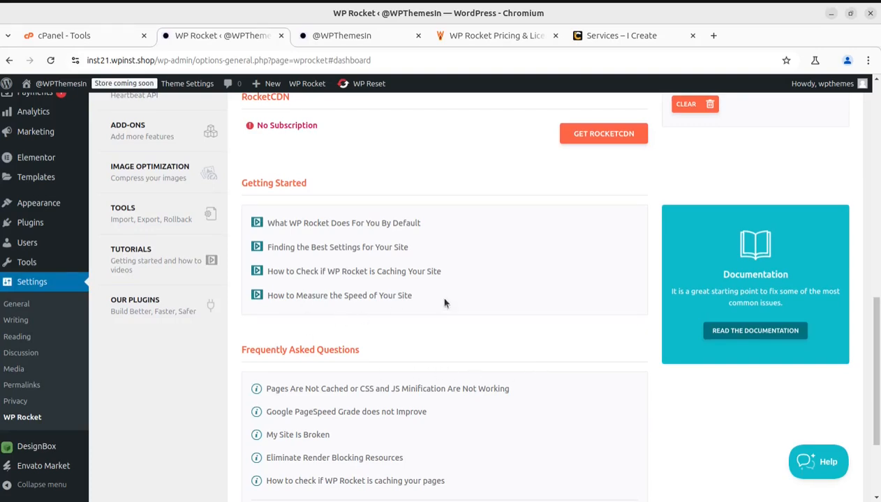
scroll(438, 294, "up", 3)
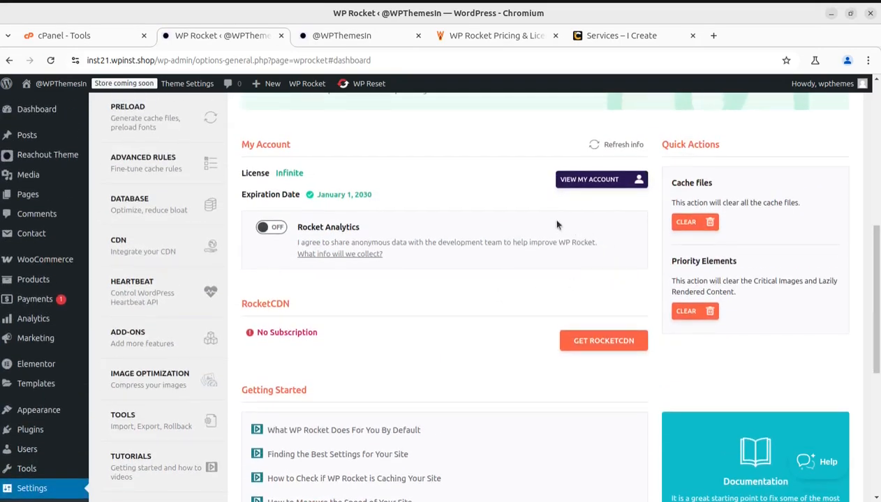
scroll(523, 244, "up", 2)
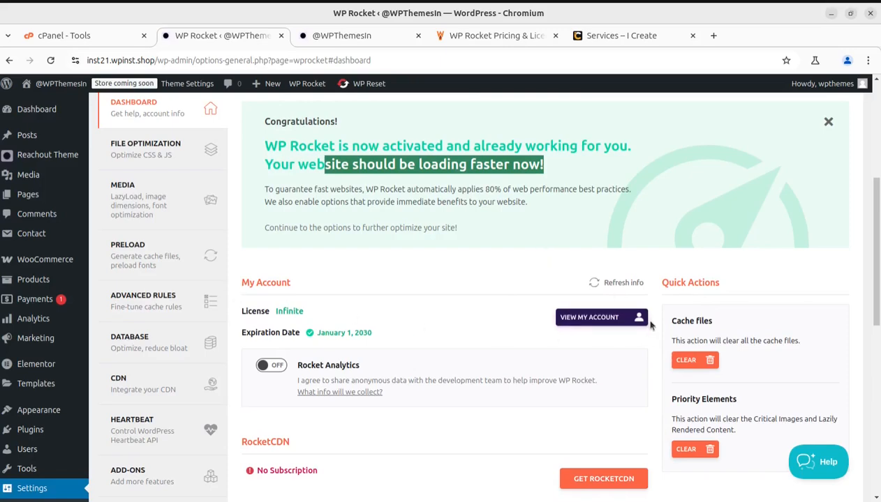
scroll(647, 326, "down", 3)
scroll(379, 251, "down", 1)
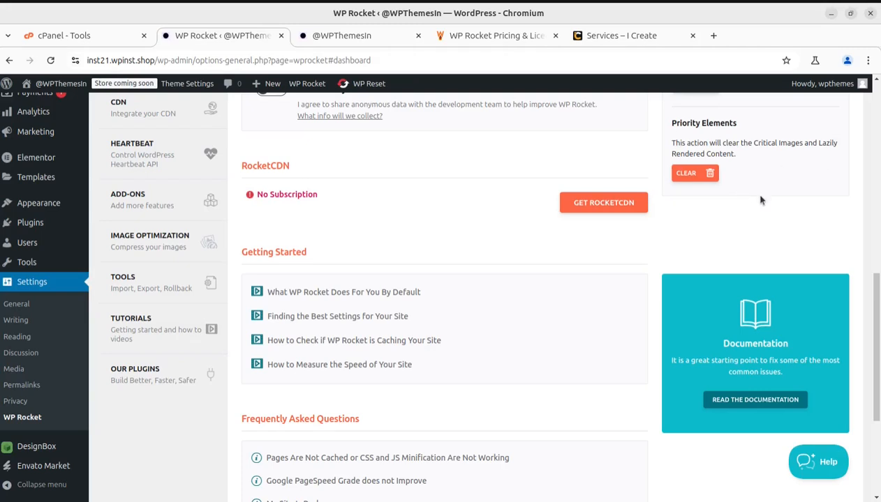
scroll(761, 200, "up", 1)
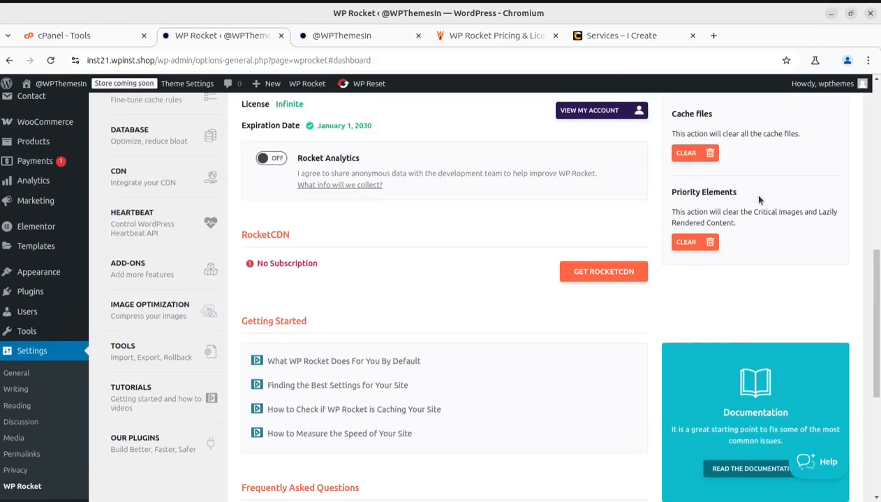
left_click(694, 152)
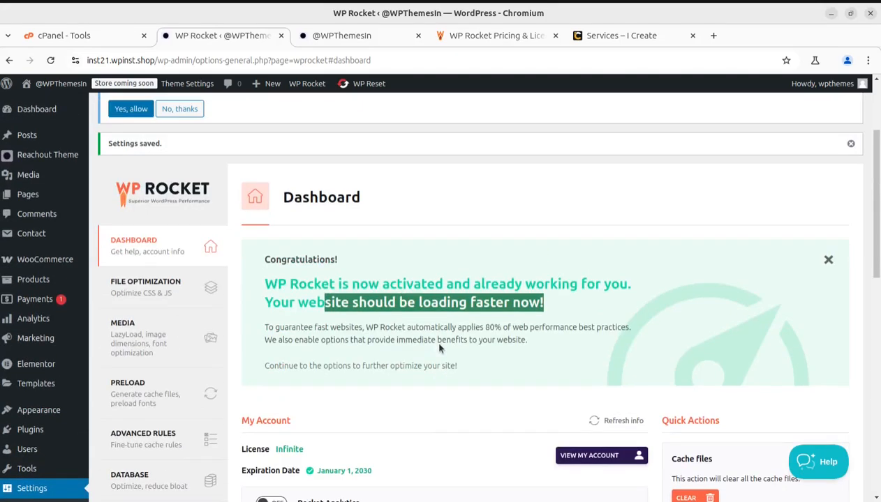
Step: Open WP Rocket's File Optimization settings, and reload the Reachout demo homepage to check how it loads
left_click(142, 287)
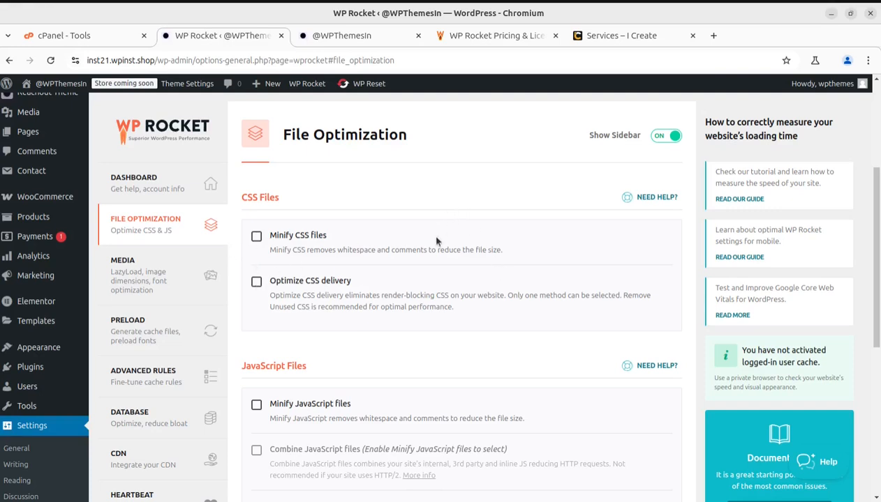
left_click(345, 37)
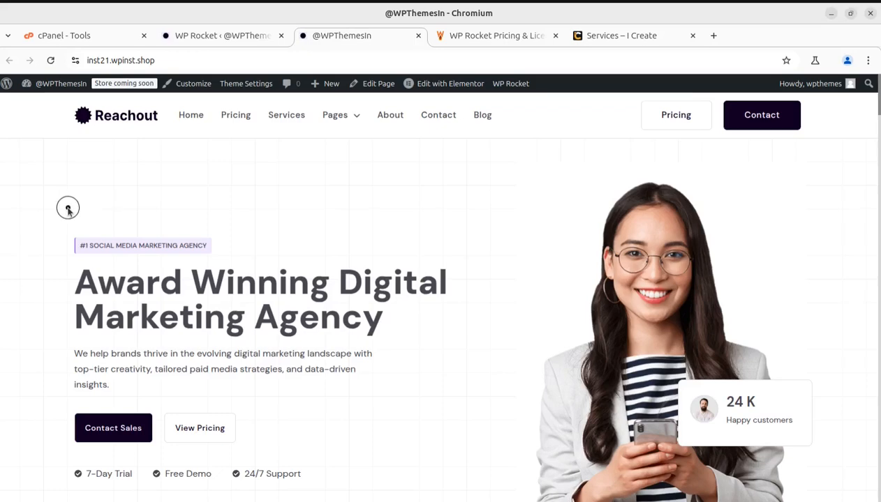
left_click(51, 60)
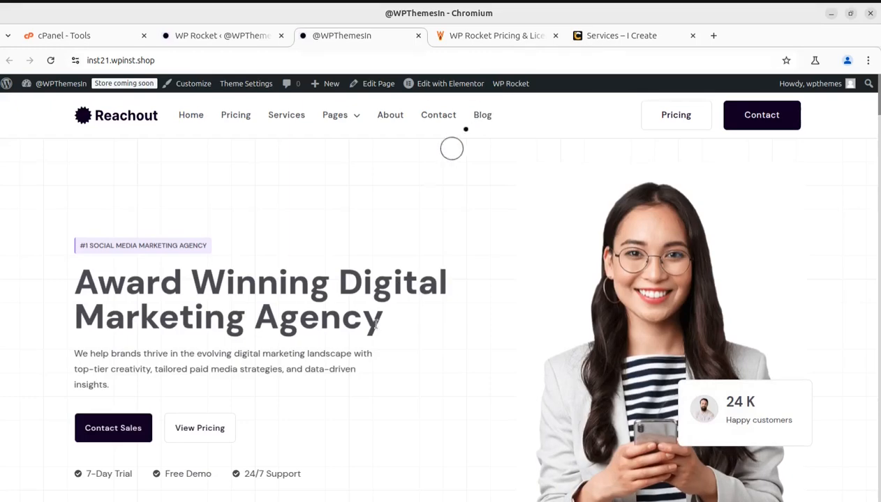
Step: Enable Minify CSS files in WP Rocket's File Optimization settings and read the option's description
left_click(200, 36)
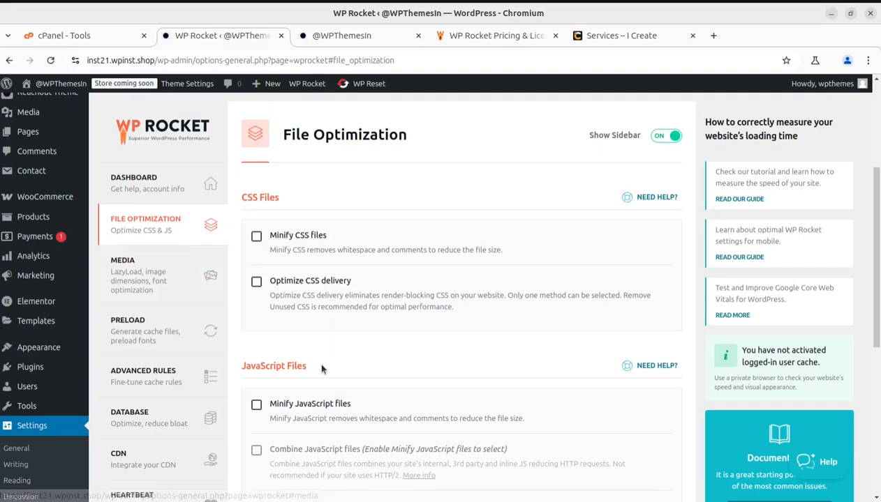
left_click(257, 237)
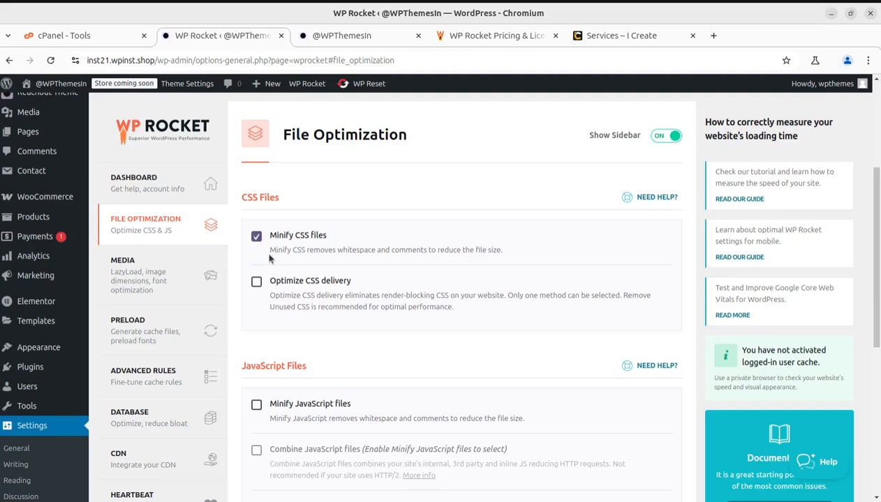
left_click_drag(269, 249, 504, 252)
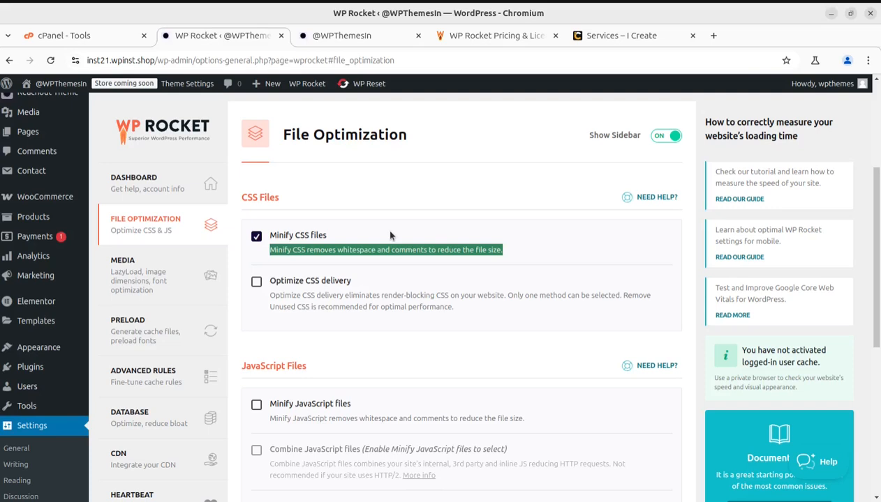
left_click(313, 257)
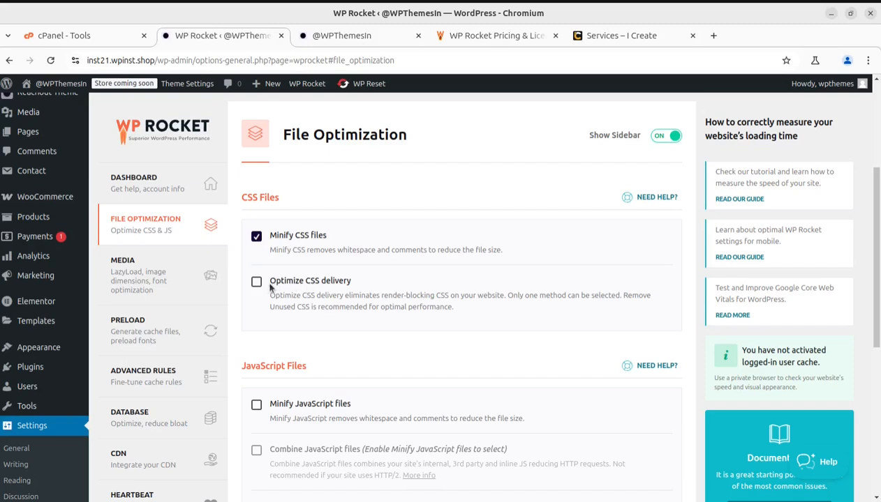
Step: Enable Optimize CSS delivery, activate its Remove Unused CSS method, and save the File Optimization changes
left_click(336, 282)
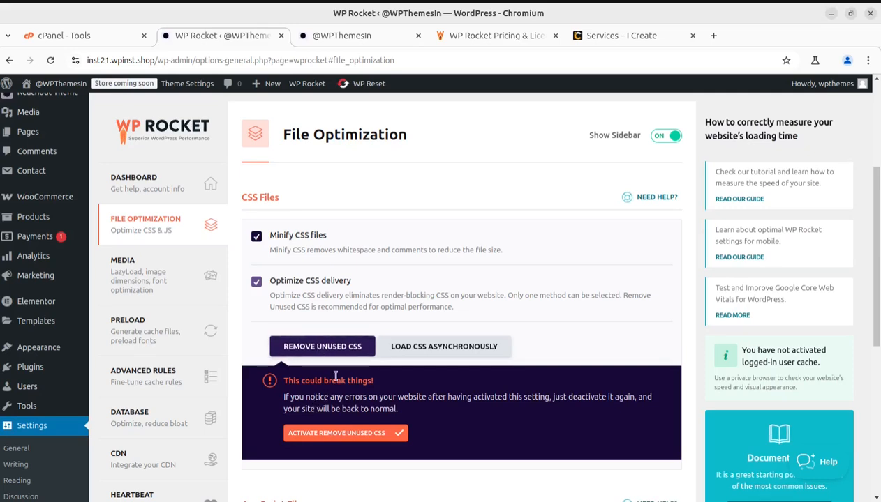
scroll(324, 370, "down", 2)
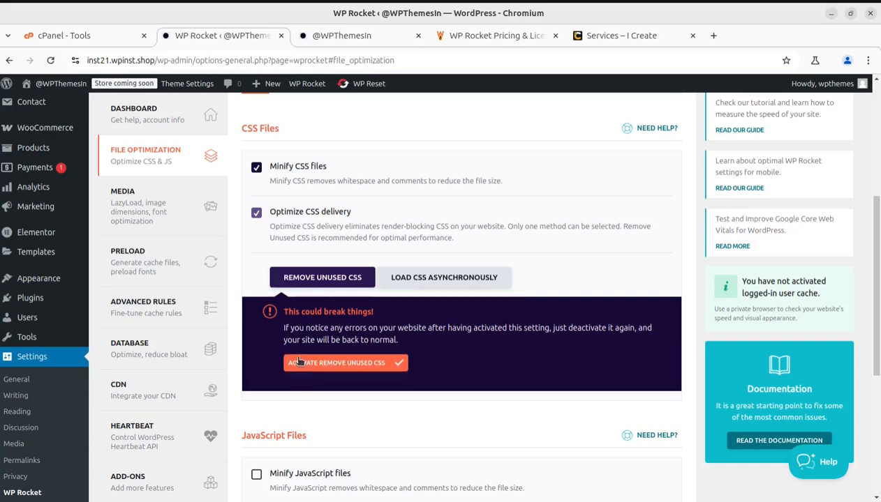
left_click(319, 365)
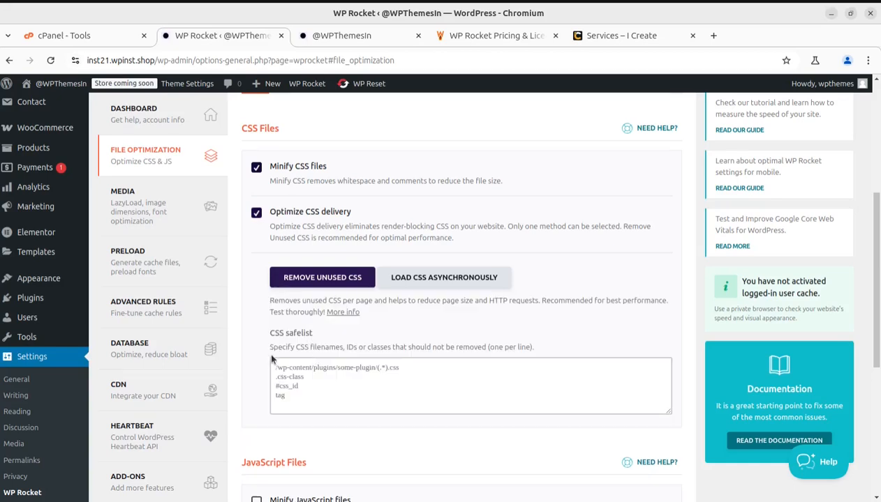
scroll(268, 349, "down", 1)
scroll(268, 350, "down", 3)
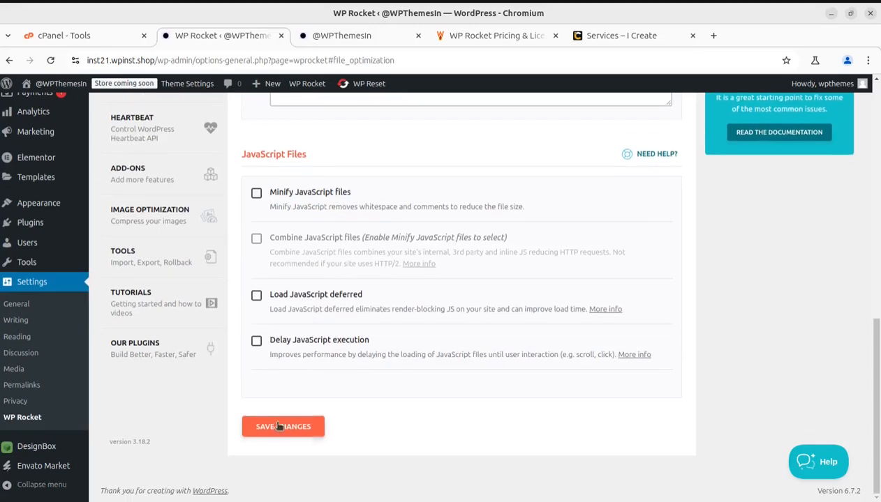
left_click(279, 426)
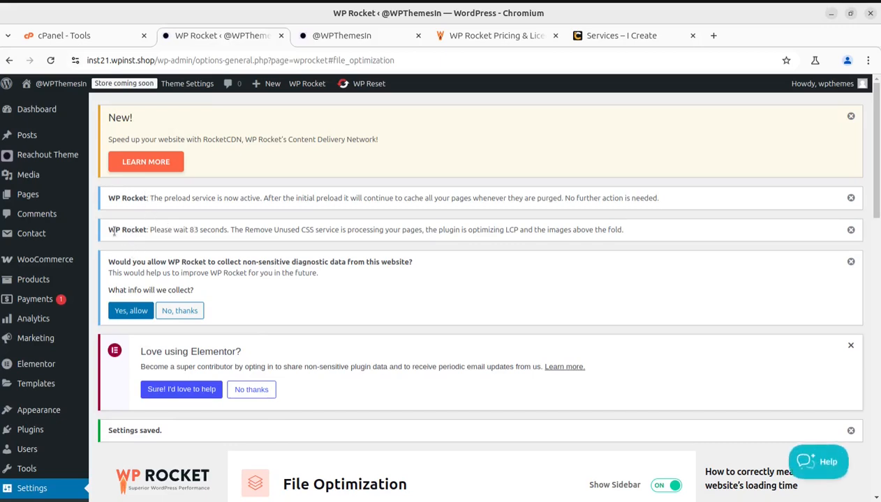
Step: Read the WP Rocket notices about the preload service and Remove Unused CSS processing, highlighting their key phrases
left_click_drag(111, 230, 172, 230)
left_click(174, 241)
left_click_drag(575, 199, 673, 206)
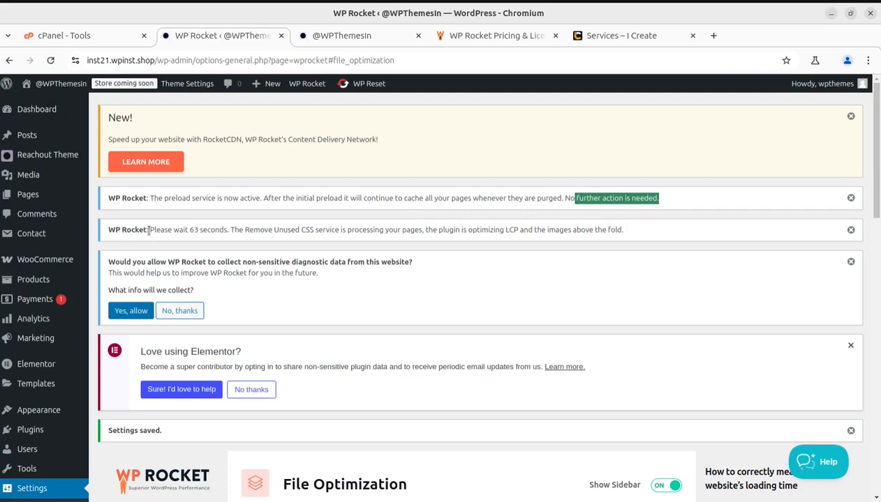
left_click_drag(148, 231, 309, 239)
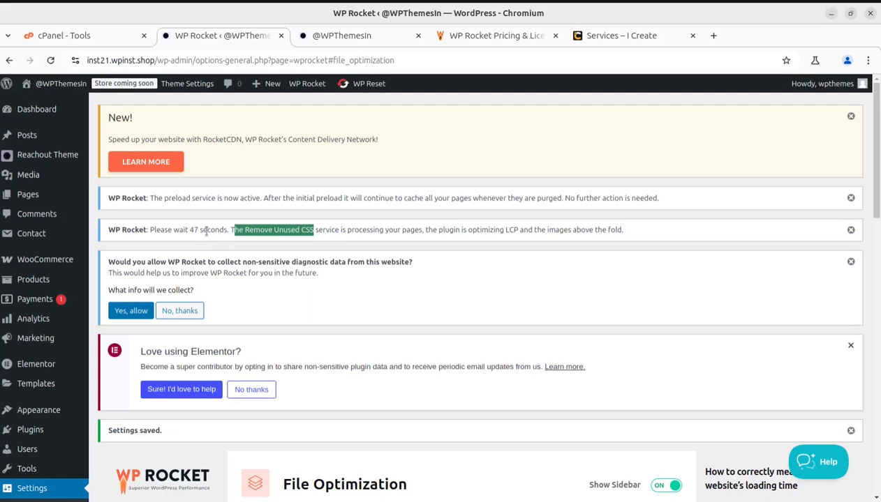
Step: Reload the Reachout demo homepage and check how its hero and Why Choose Us sections load
left_click(325, 36)
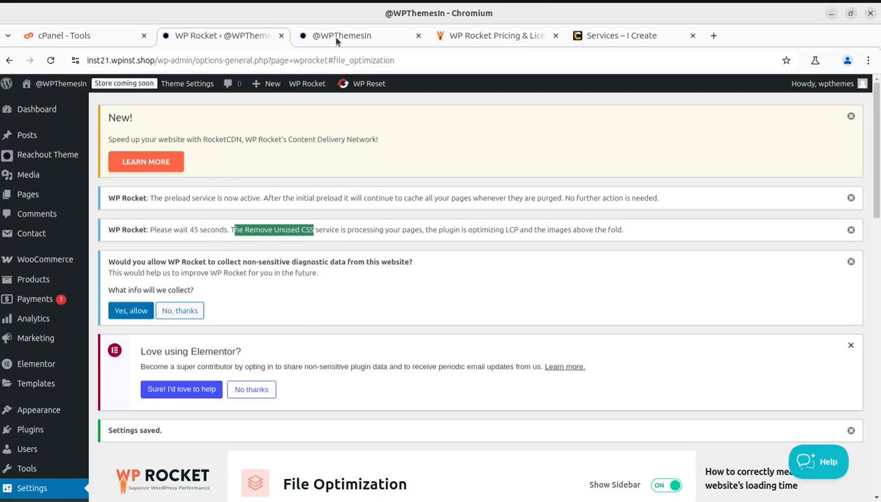
left_click(51, 61)
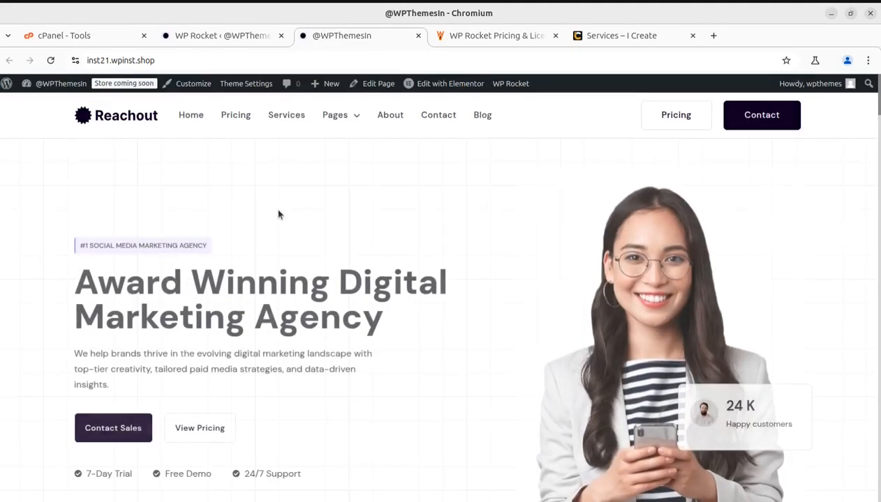
scroll(409, 374, "down", 10)
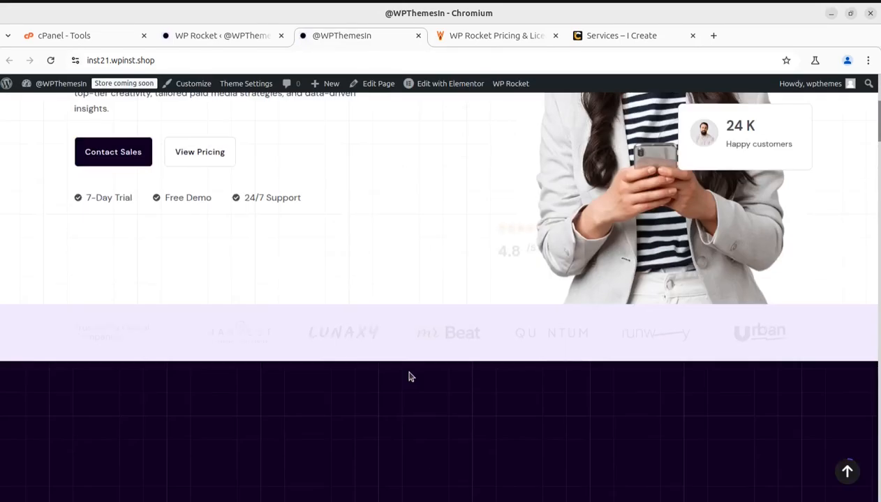
scroll(409, 375, "down", 2)
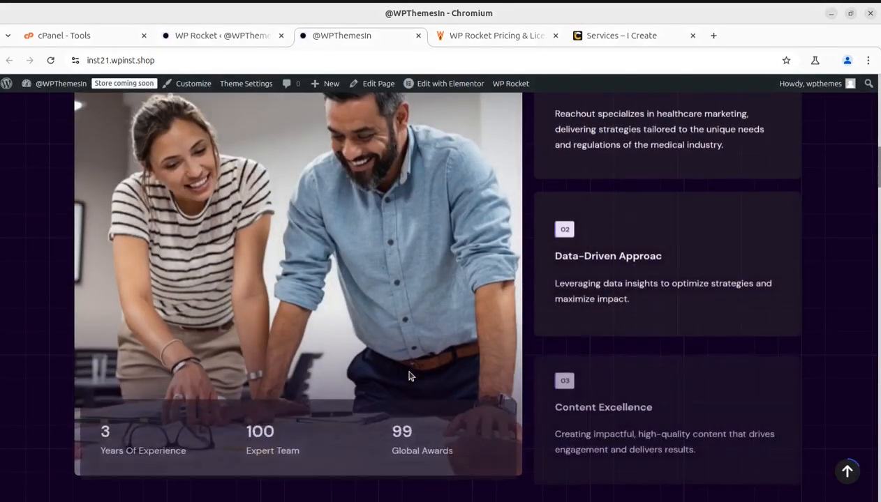
middle_click(427, 395)
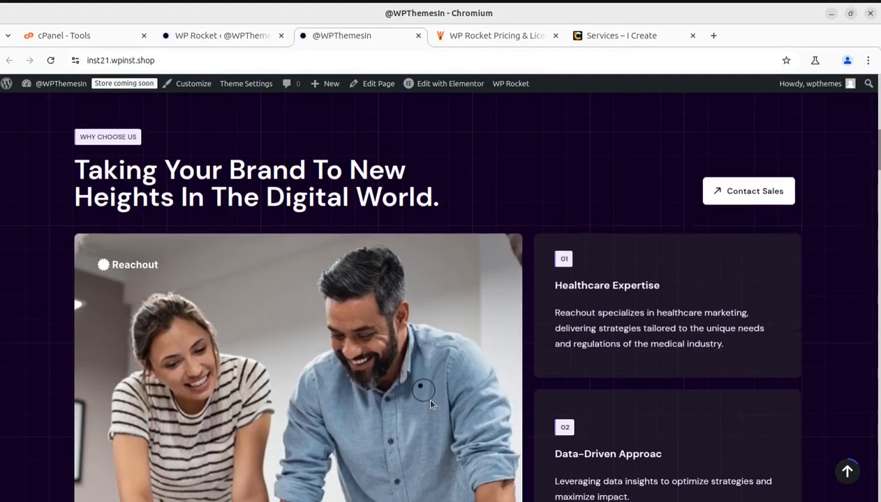
scroll(416, 377, "up", 2)
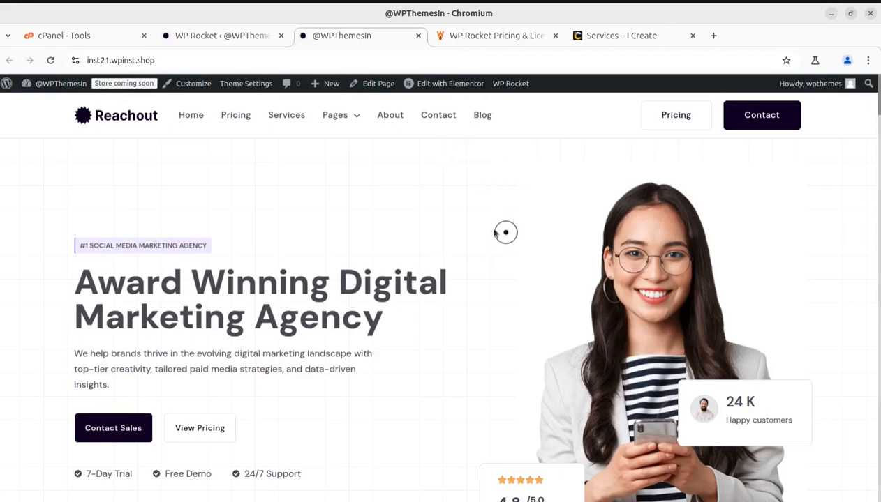
Step: Return to WP Rocket's File Optimization settings and review the processing notice, Excluded CSS Files, Remove Unused CSS and CSS safelist options
left_click(217, 40)
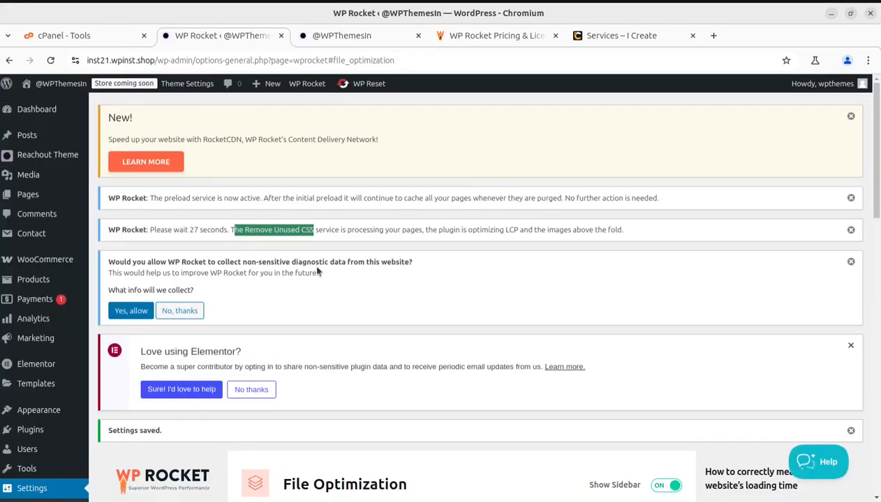
scroll(318, 272, "down", 3)
scroll(316, 269, "down", 3)
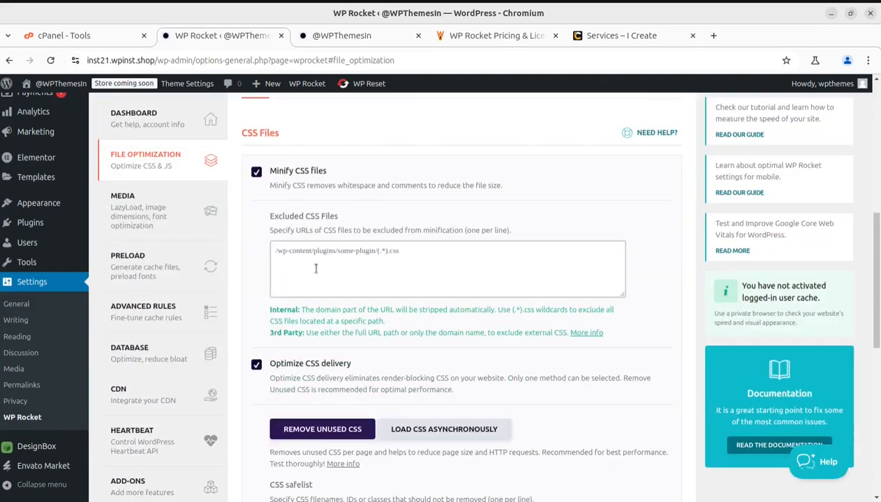
scroll(311, 263, "up", 6)
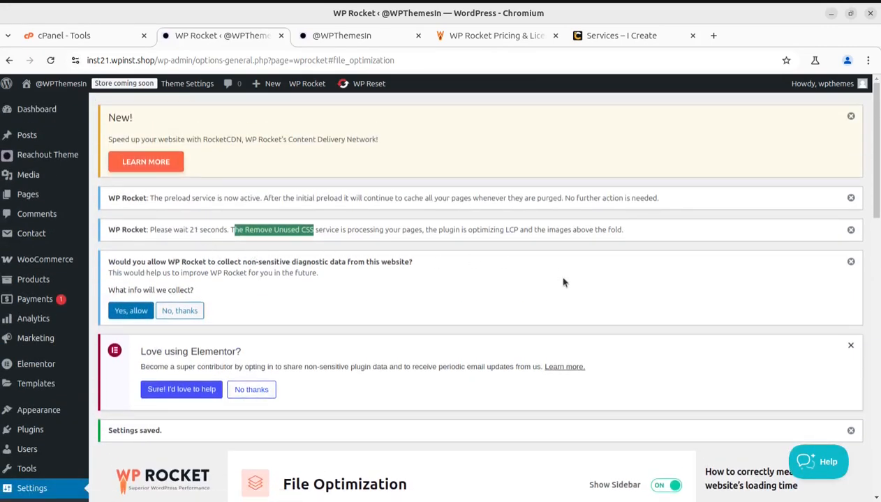
scroll(528, 298, "down", 6)
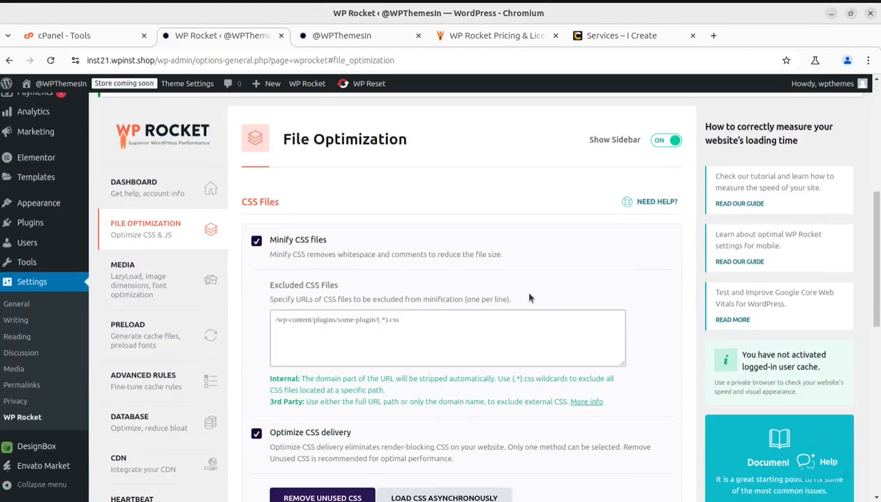
scroll(528, 298, "down", 2)
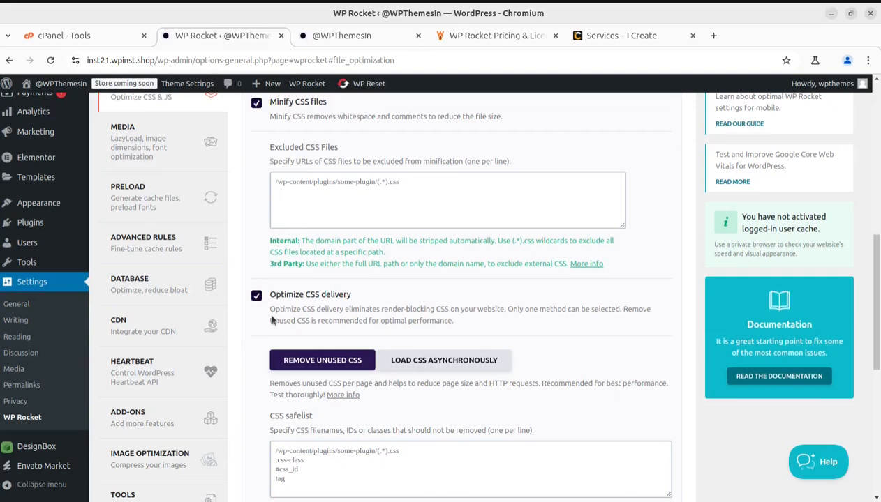
scroll(347, 306, "down", 2)
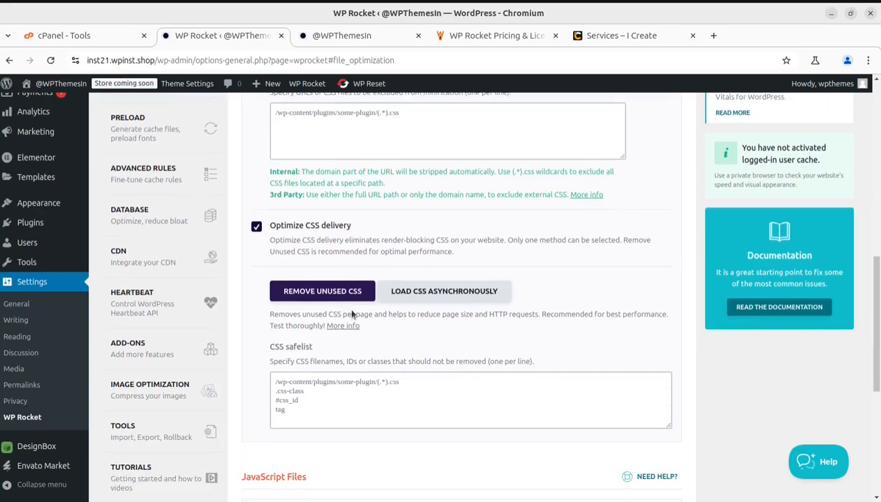
Step: Enable Minify JavaScript files, Load JavaScript deferred and Delay JavaScript execution in the JavaScript Files section
scroll(272, 309, "down", 3)
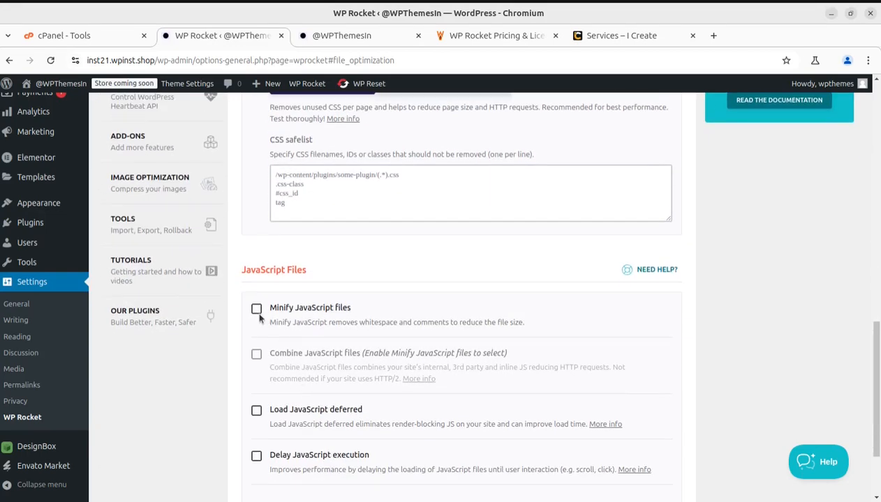
scroll(267, 325, "down", 2)
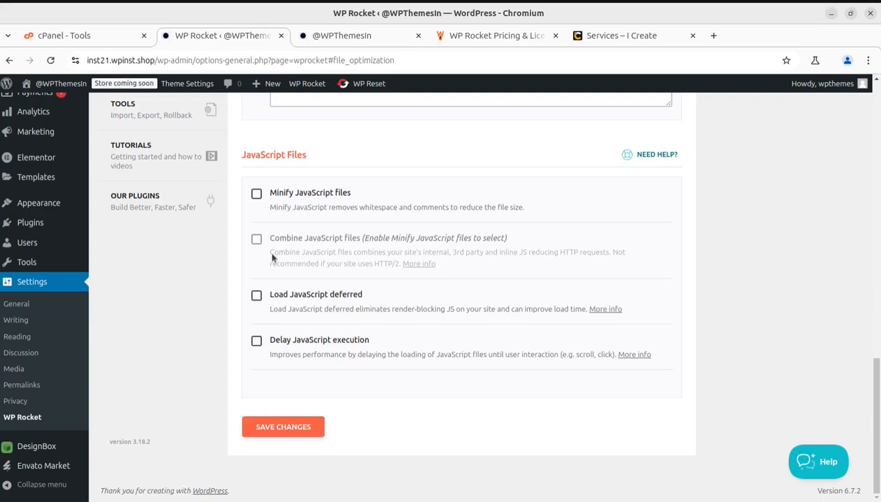
left_click(255, 195)
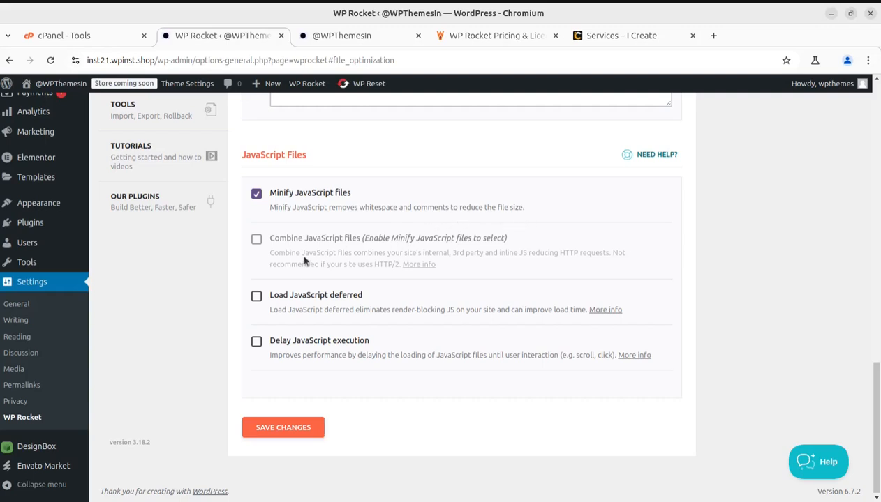
left_click(257, 297)
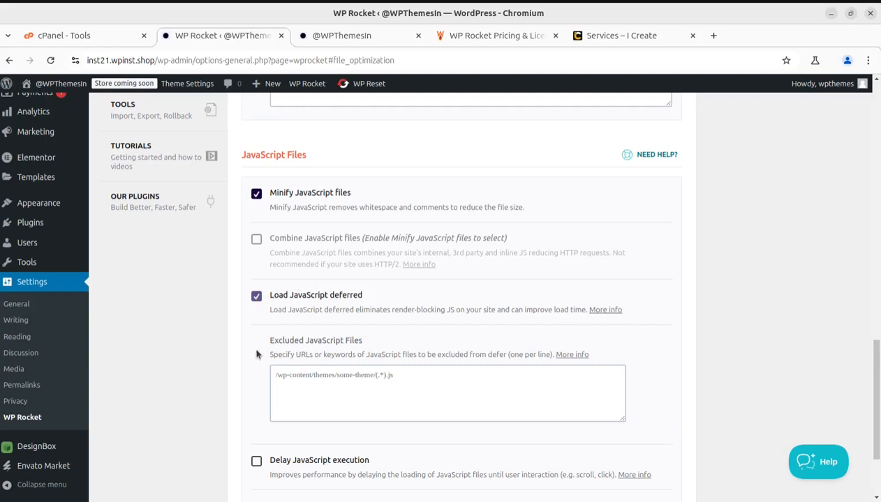
scroll(260, 392, "down", 3)
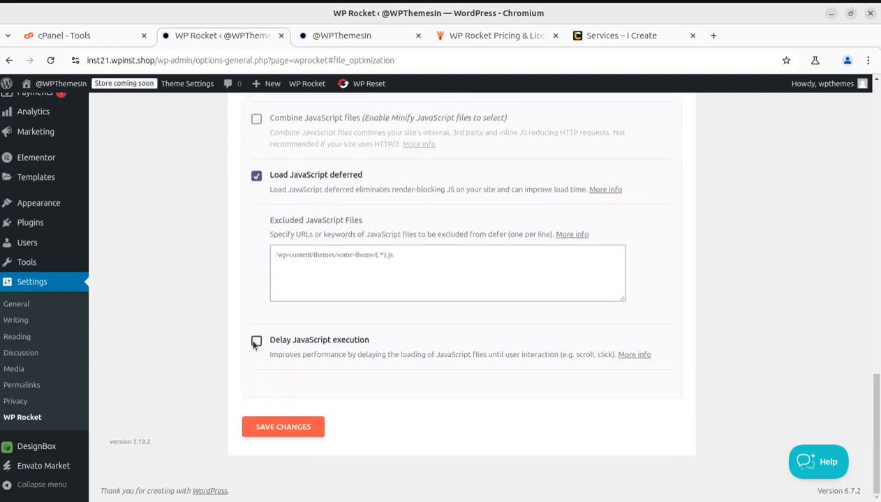
left_click(257, 341)
Step: Examine Delay JavaScript execution's one-click exclusions, Excluded JavaScript Files and Safe Mode options, and recheck the JavaScript settings above them
scroll(300, 384, "down", 3)
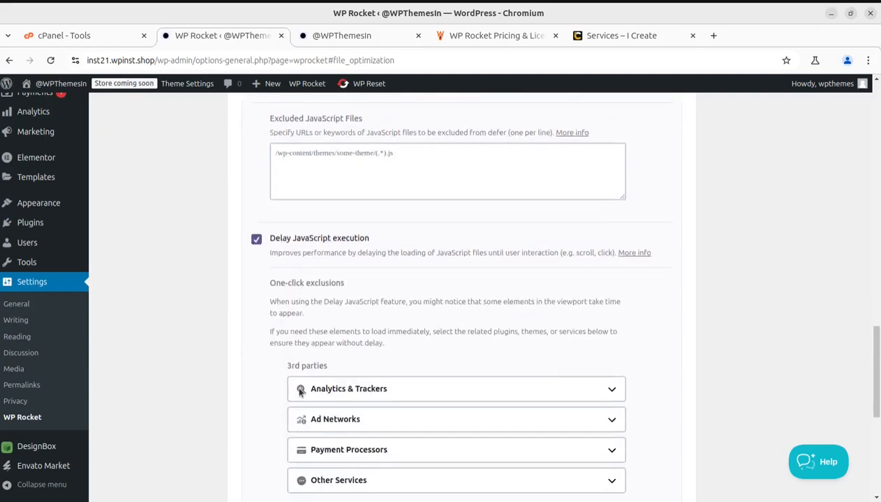
scroll(311, 389, "down", 3)
scroll(269, 349, "up", 2)
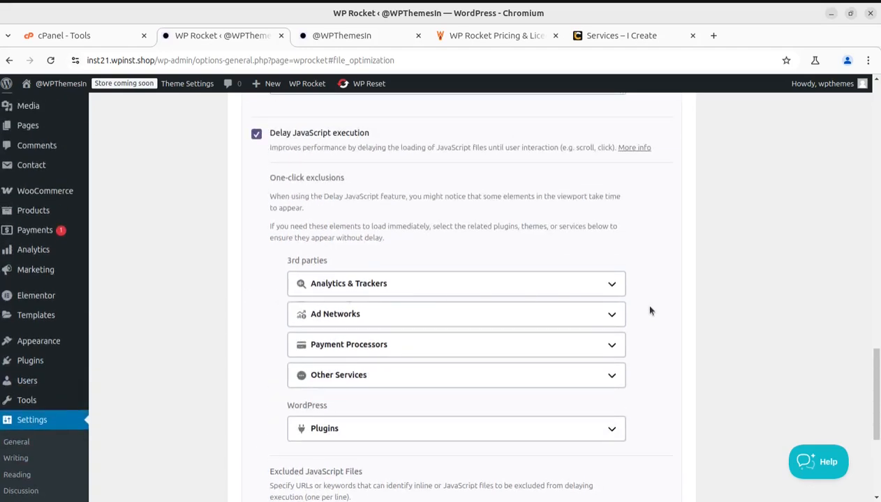
scroll(318, 338, "down", 4)
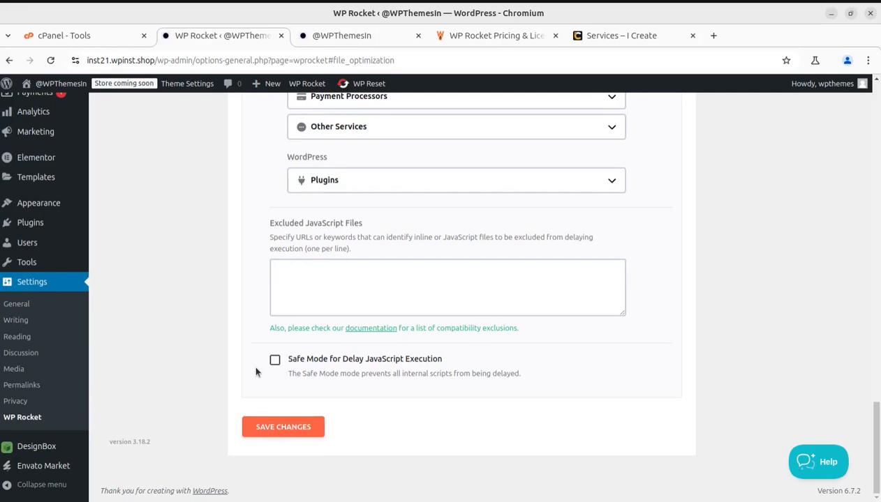
scroll(255, 372, "up", 5)
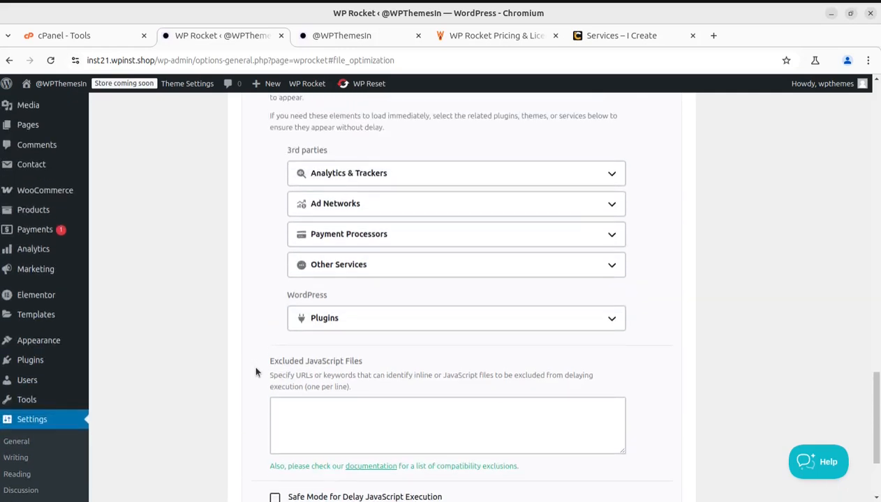
scroll(276, 305, "up", 3)
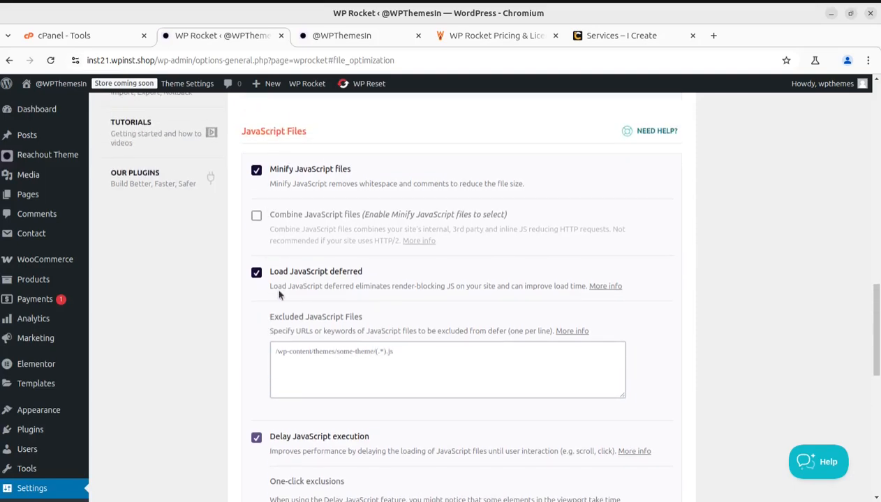
scroll(274, 290, "down", 1)
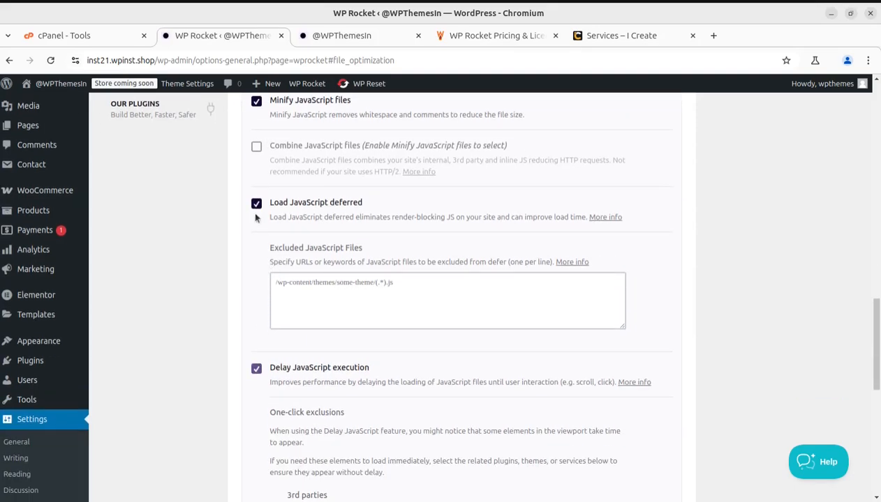
Step: Save the JavaScript optimization settings and review the CSS Files options on the File Optimization page
scroll(263, 350, "down", 8)
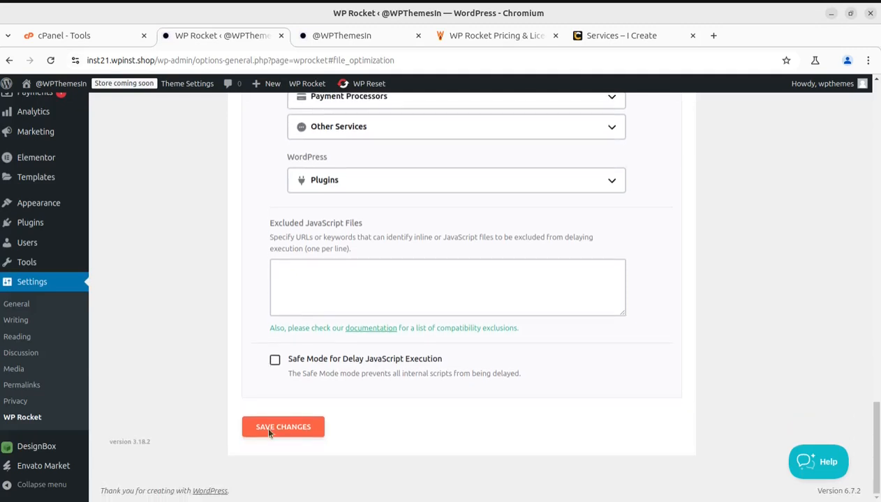
left_click(279, 429)
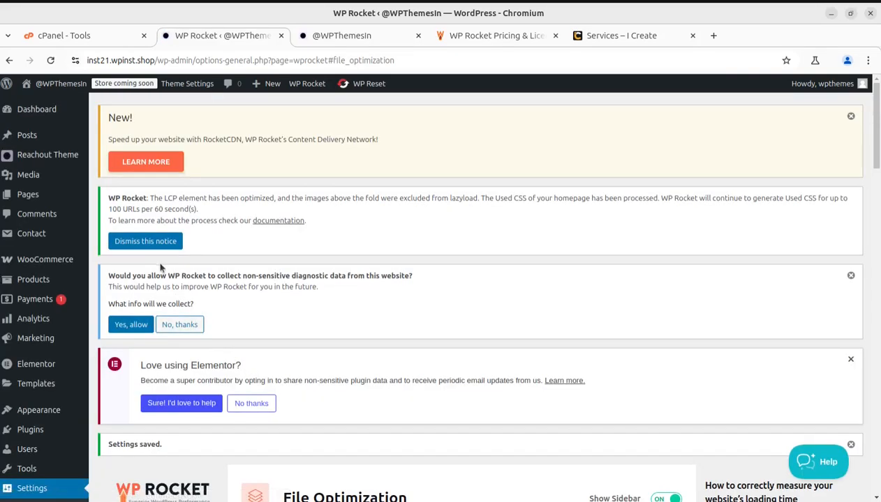
scroll(219, 329, "down", 3)
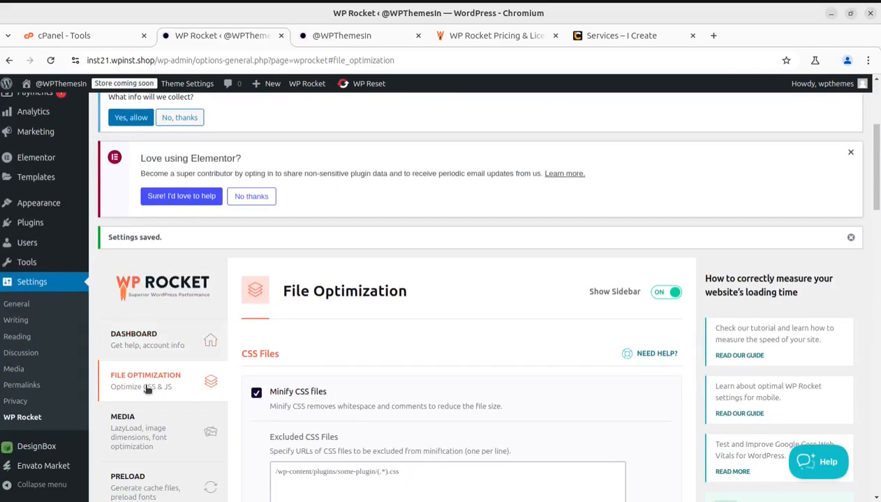
scroll(306, 304, "down", 5)
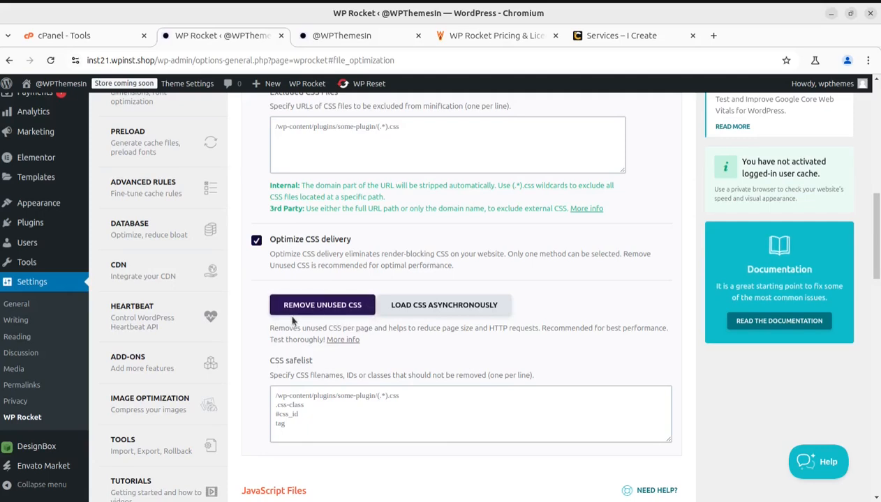
scroll(313, 315, "up", 5)
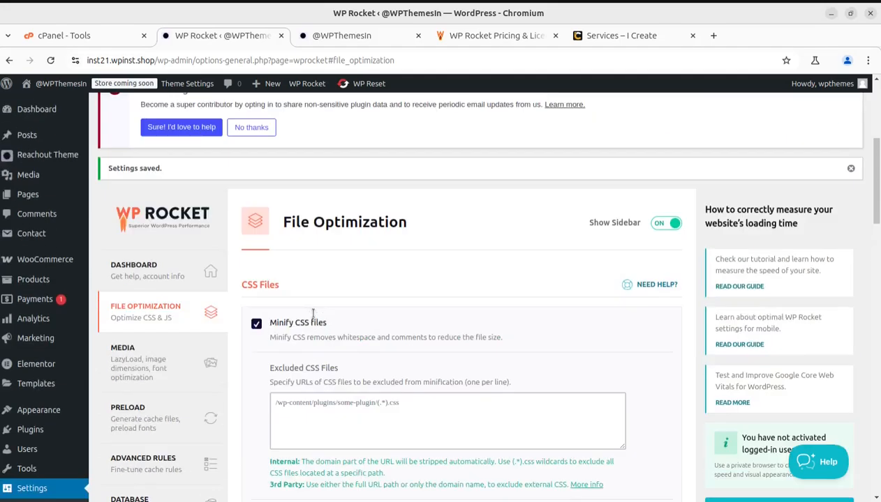
Step: Review the notices above WP Rocket's File Optimization settings, and reload the demo site's homepage to check how its sections load
scroll(314, 315, "up", 3)
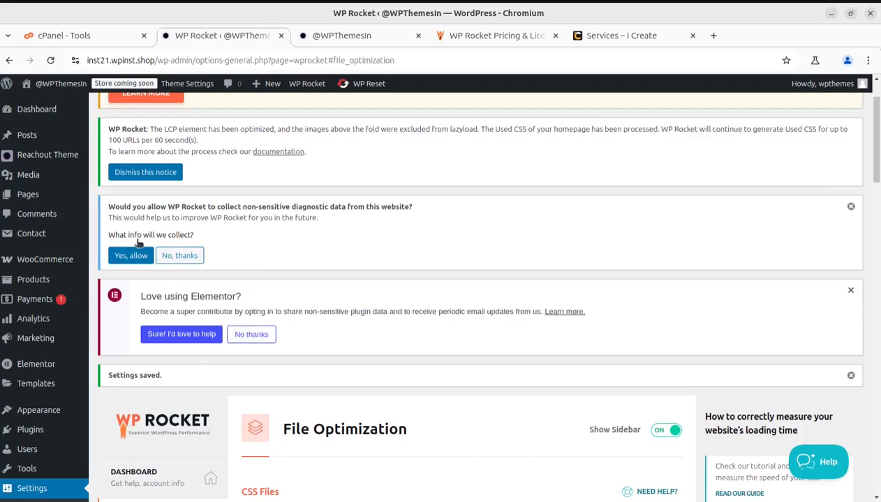
scroll(143, 248, "up", 2)
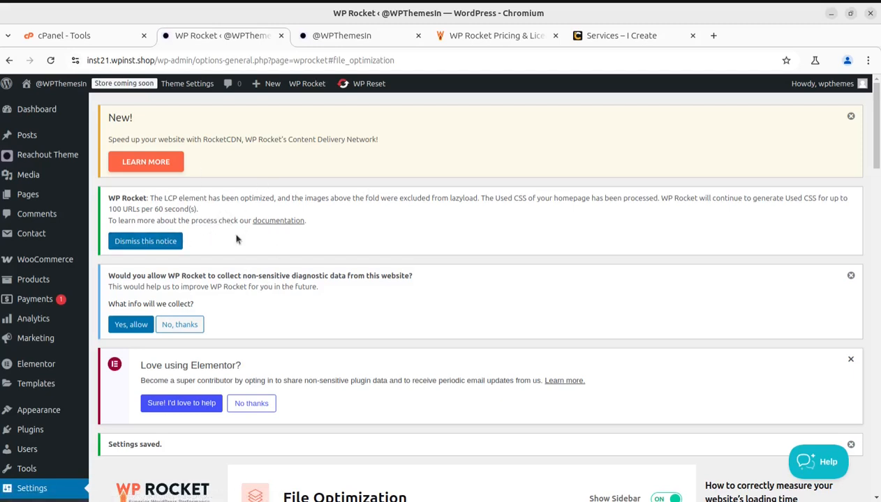
left_click(343, 36)
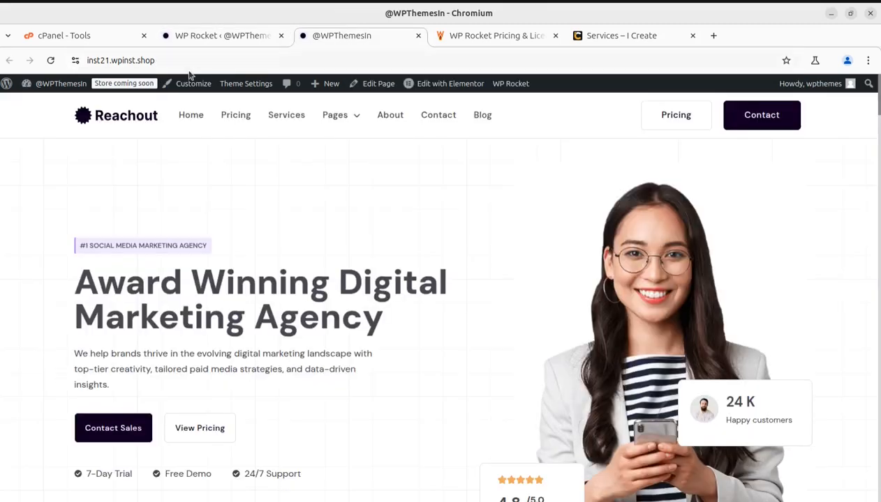
left_click(50, 60)
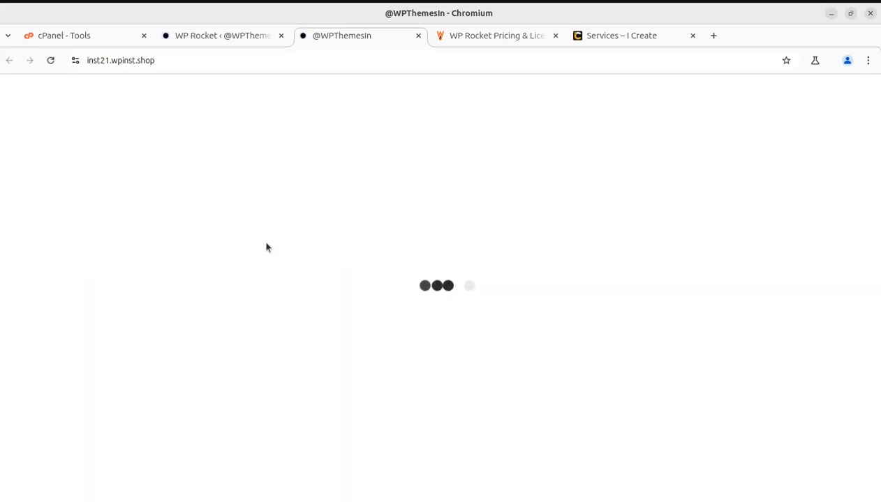
scroll(280, 257, "down", 15)
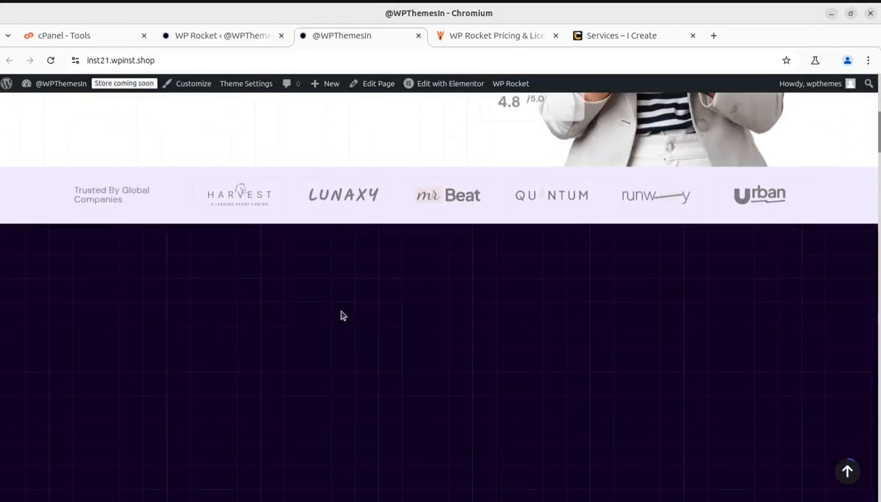
scroll(340, 314, "down", 5)
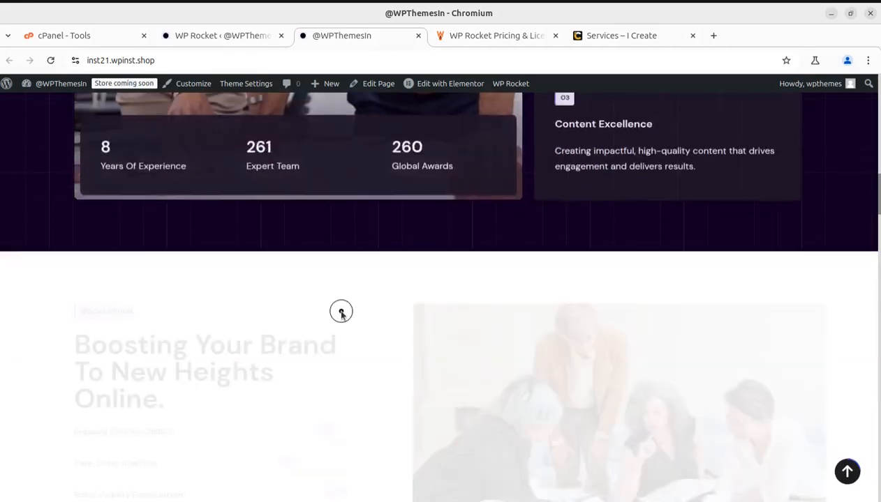
scroll(341, 314, "up", 5)
scroll(341, 314, "up", 5)
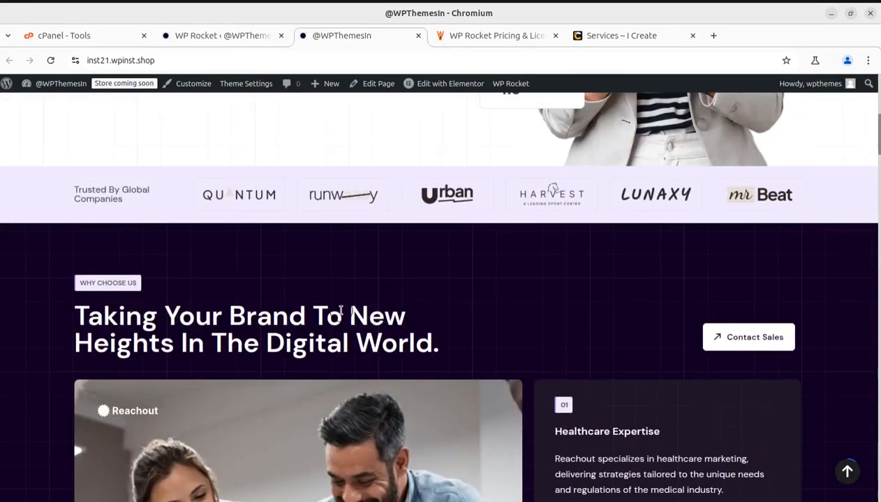
scroll(341, 314, "up", 8)
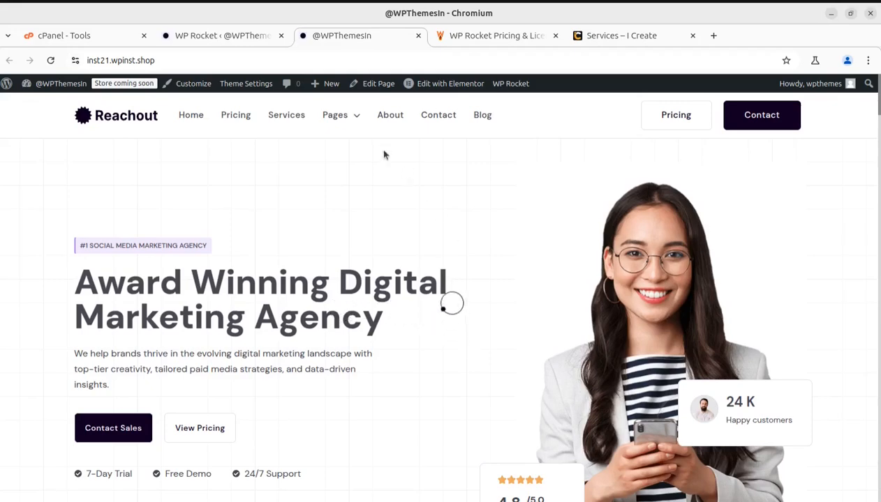
Step: In WP Rocket's Media settings, enable LazyLoad for images, CSS background images, iframes and videos, plus Replace YouTube iframe with preview image
left_click(219, 40)
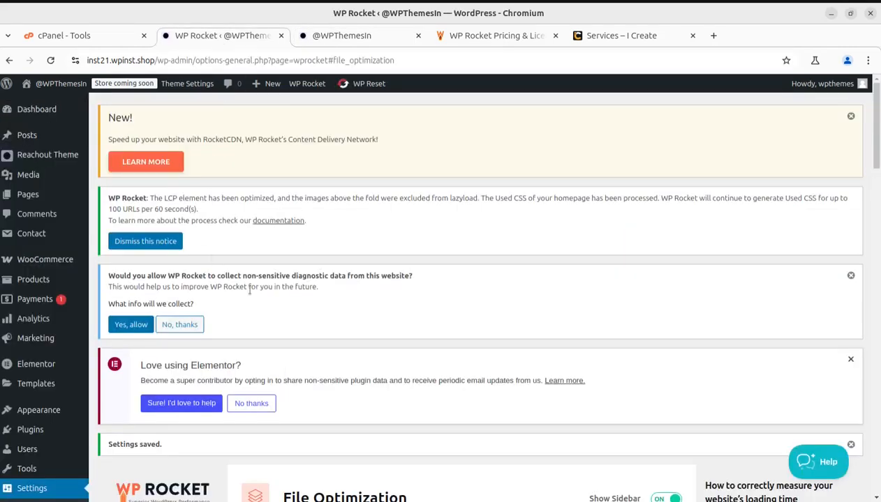
scroll(415, 363, "down", 5)
scroll(415, 363, "down", 1)
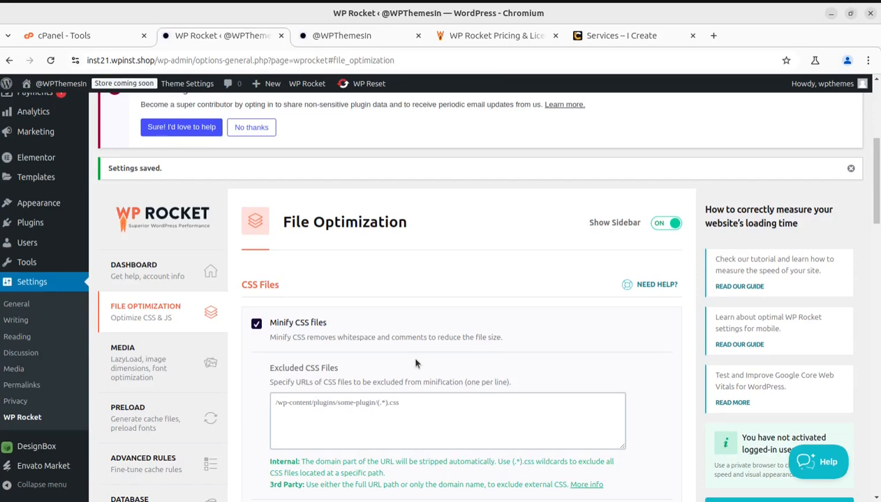
left_click(137, 373)
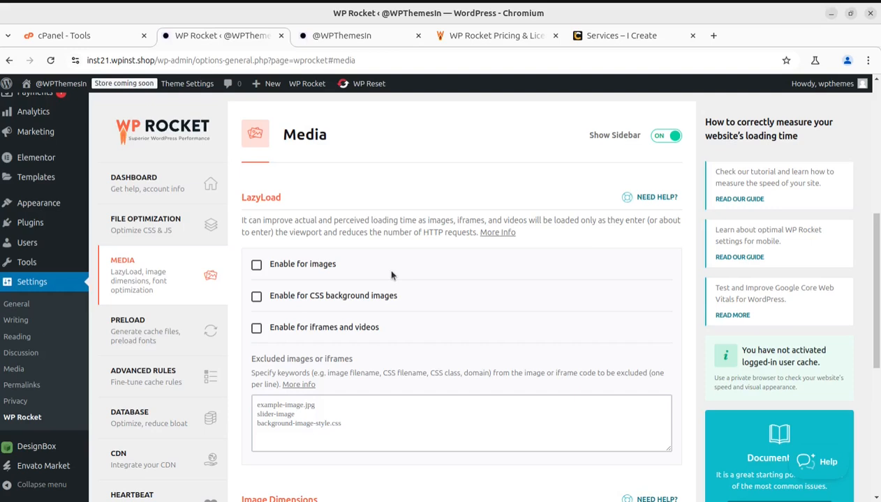
left_click(256, 266)
left_click(257, 297)
scroll(462, 307, "down", 2)
left_click(256, 191)
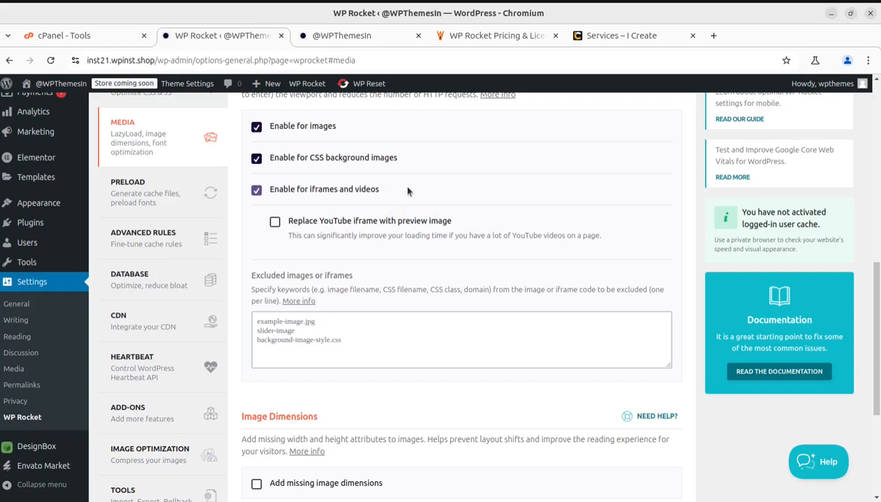
left_click(274, 221)
Step: Review the Image Dimensions option, enable Self-host Google Fonts, and save the Media settings
scroll(318, 283, "down", 2)
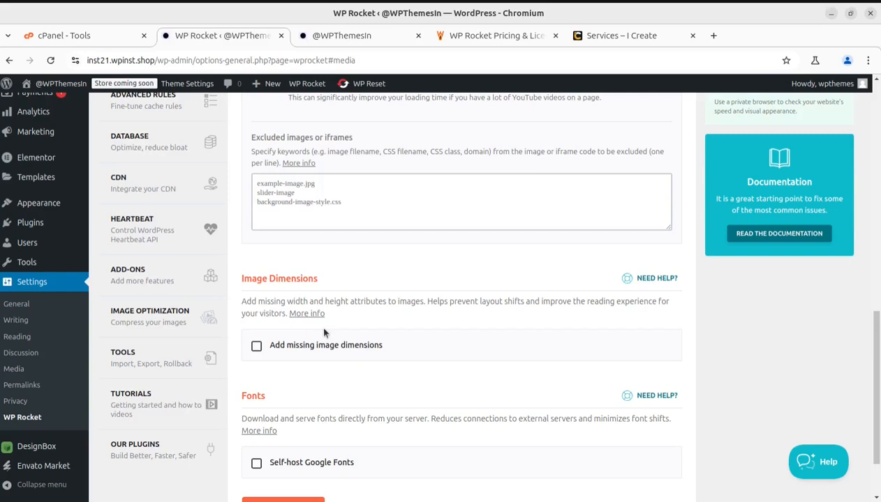
scroll(295, 304, "down", 1)
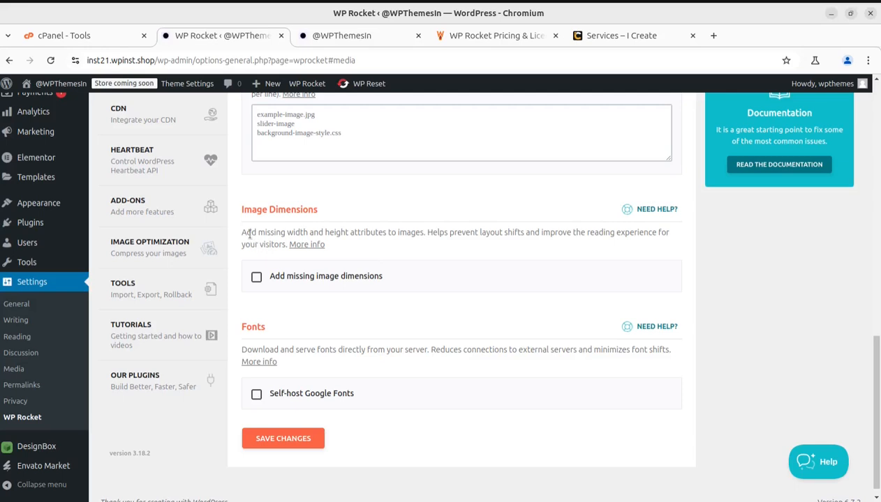
left_click_drag(249, 236, 331, 235)
left_click(369, 254)
scroll(279, 312, "down", 1)
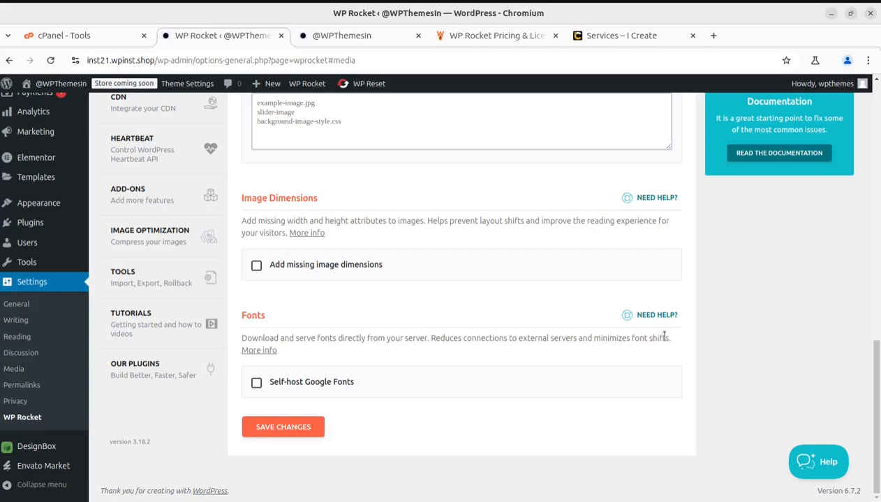
left_click(256, 382)
left_click(273, 431)
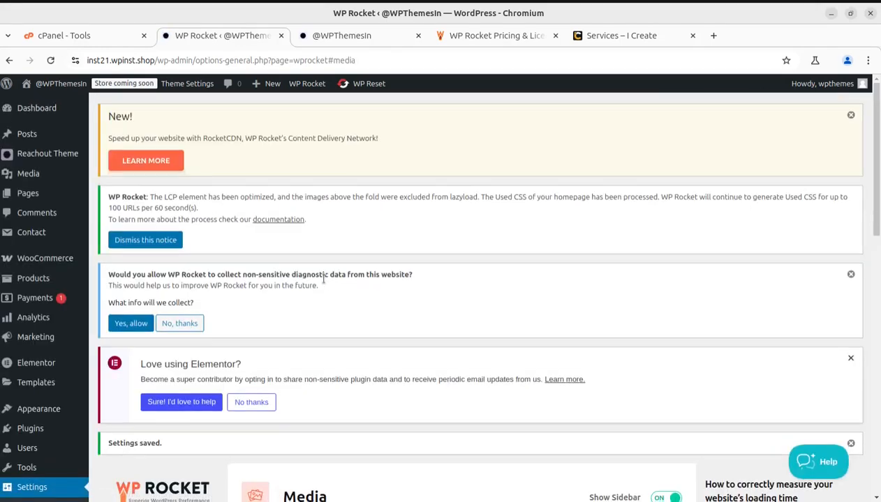
Step: Reload the demo homepage and inspect its sections and images with the saved Media settings
key("ctrl+Tab")
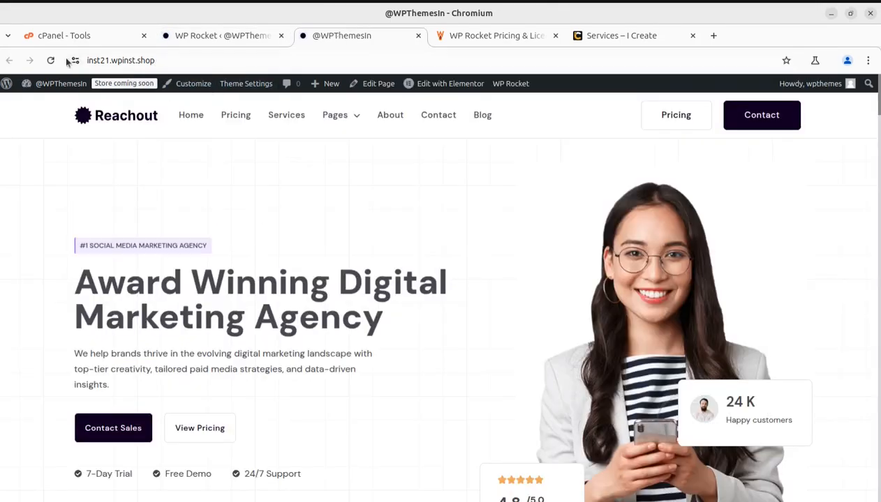
left_click(50, 60)
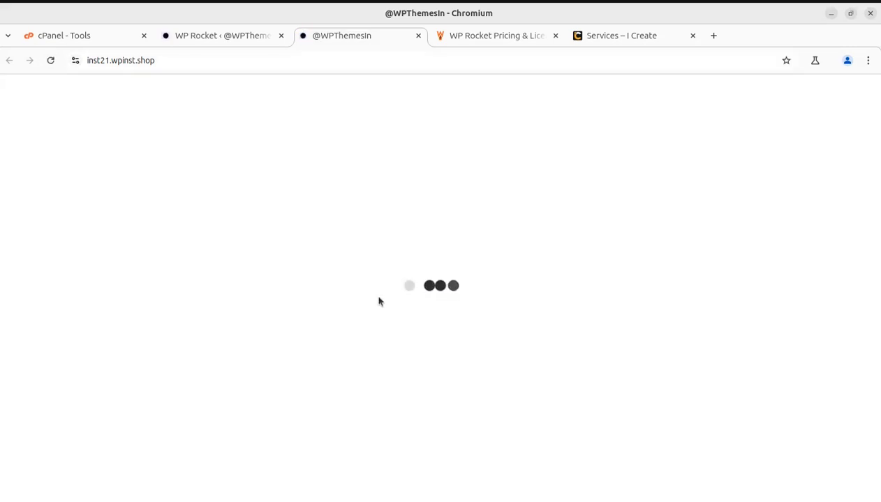
scroll(379, 302, "down", 8)
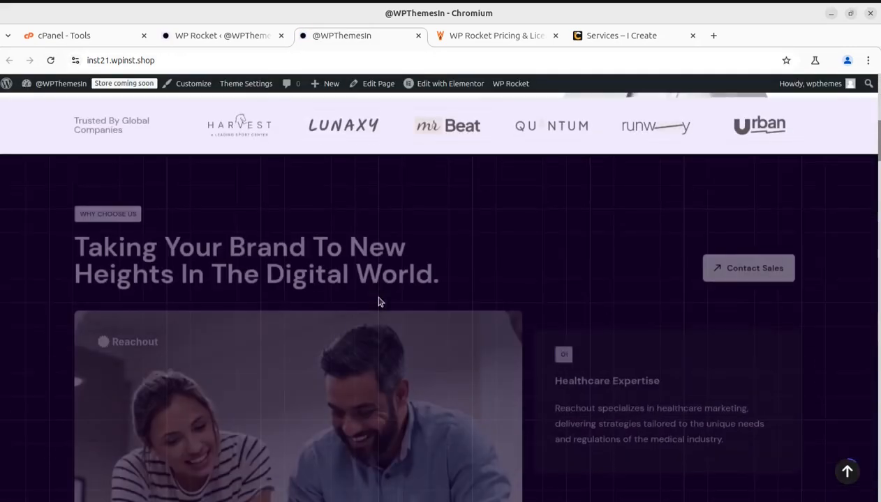
scroll(379, 301, "down", 12)
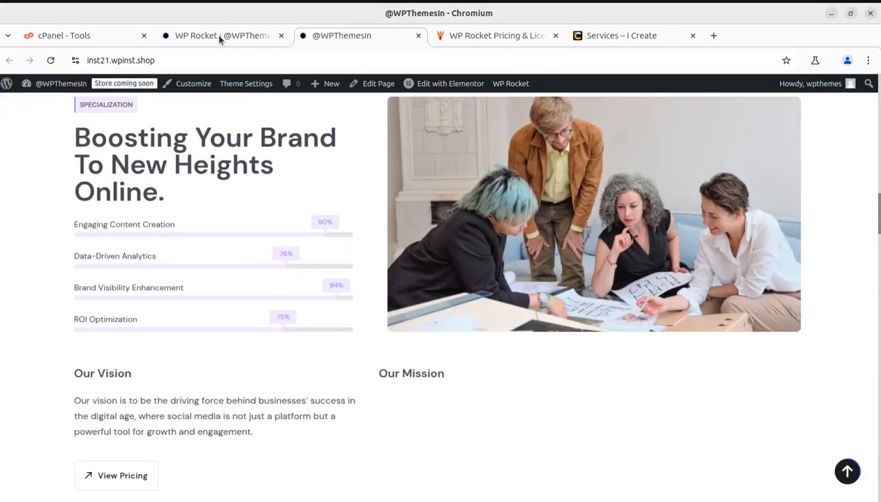
Step: Open WP Rocket's Preload settings and examine the Preload Cache description, Activate Preloading and Exclude URLs options
left_click(219, 37)
scroll(335, 411, "down", 4)
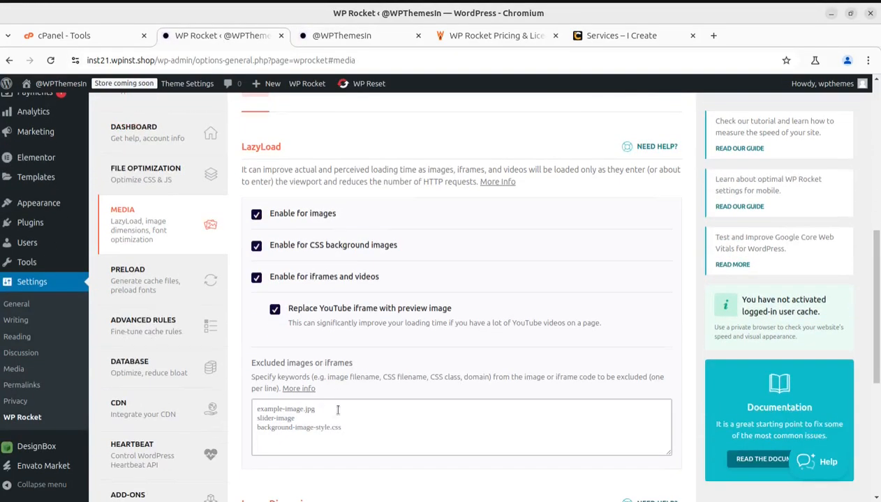
left_click(137, 289)
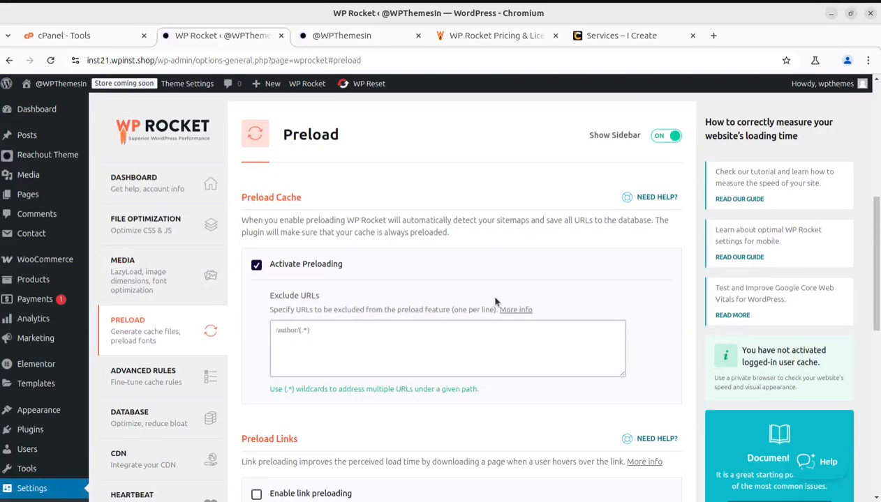
scroll(500, 312, "down", 1)
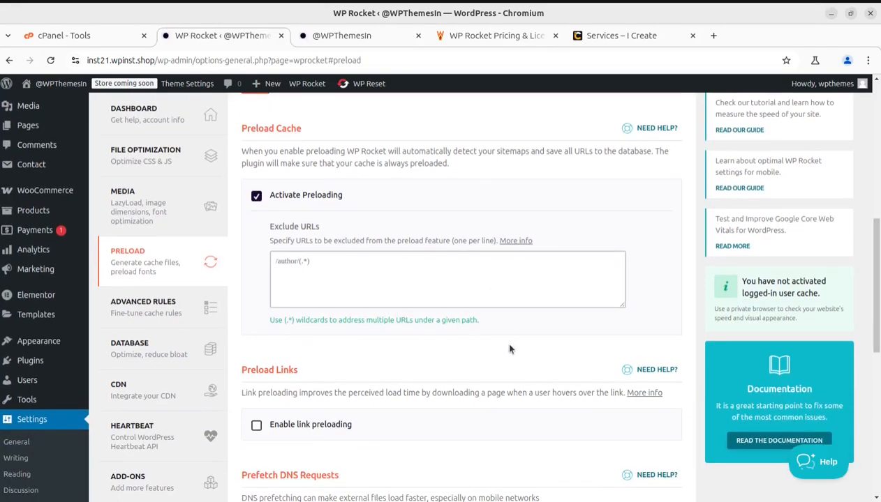
scroll(481, 351, "down", 1)
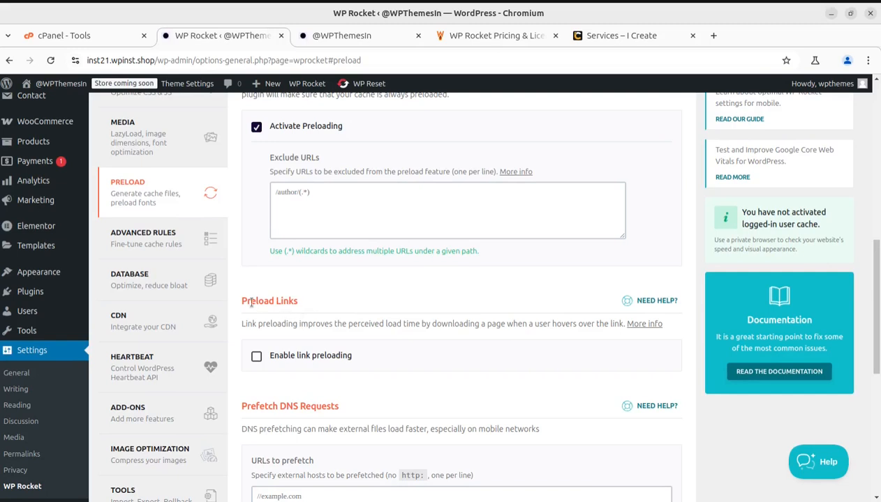
left_click_drag(245, 301, 296, 304)
scroll(296, 304, "up", 1)
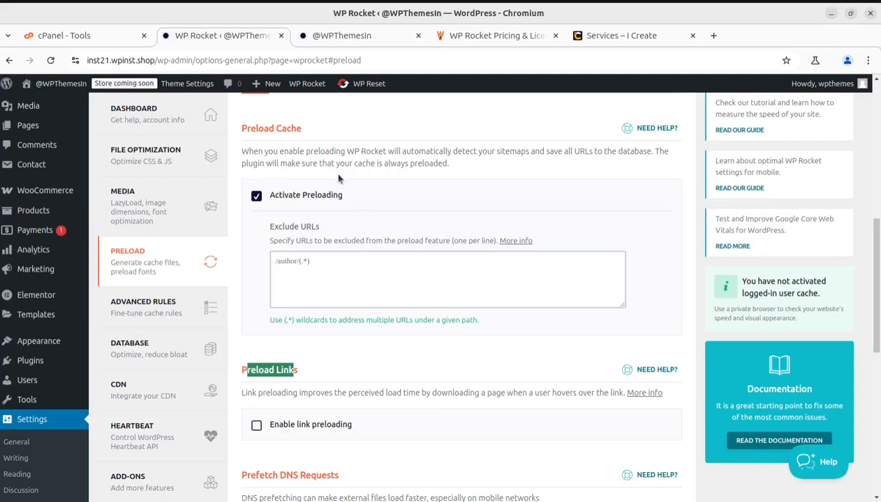
left_click_drag(341, 151, 653, 151)
left_click(631, 166)
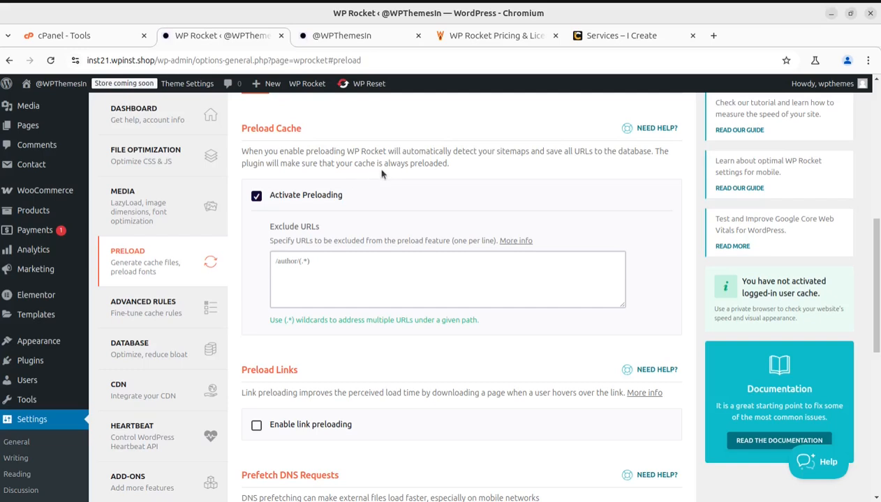
left_click_drag(430, 164, 410, 163)
left_click(458, 170)
scroll(299, 200, "up", 1)
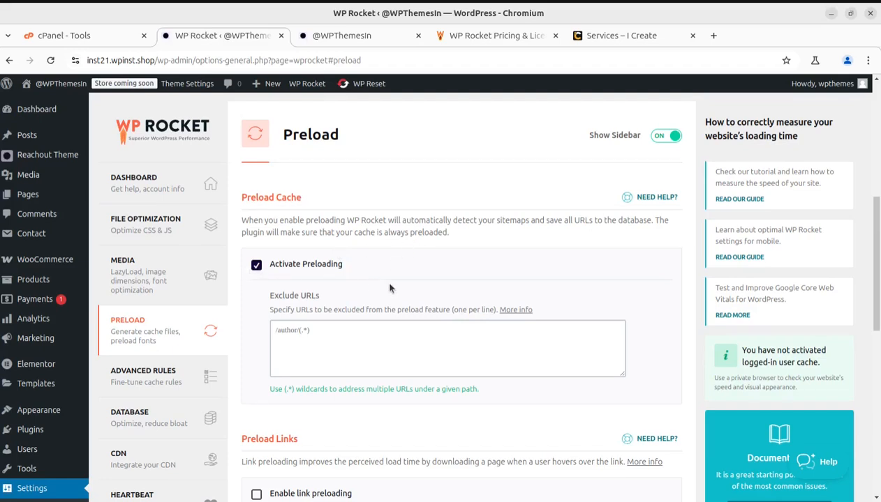
Step: Review the Preload Links, Prefetch DNS Requests and Preload Fonts options, and save the Preload settings
scroll(386, 294, "down", 3)
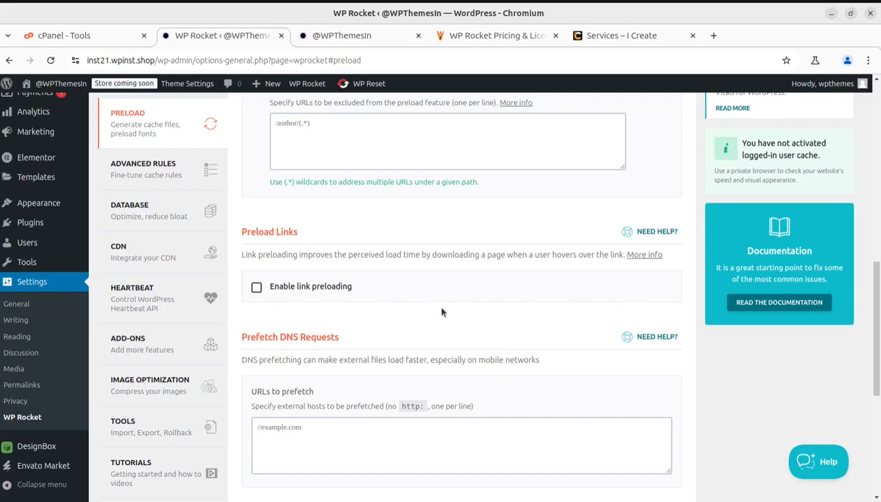
scroll(437, 310, "down", 2)
scroll(361, 273, "up", 1)
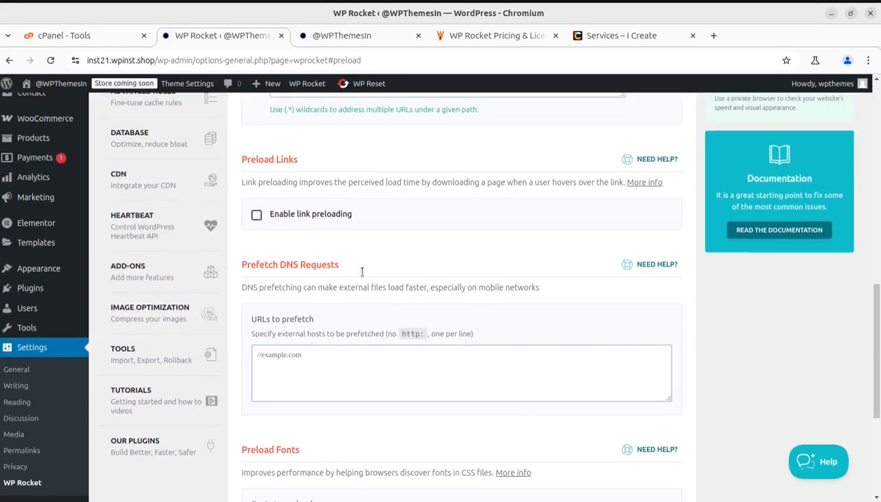
left_click_drag(241, 186, 621, 187)
scroll(554, 229, "down", 2)
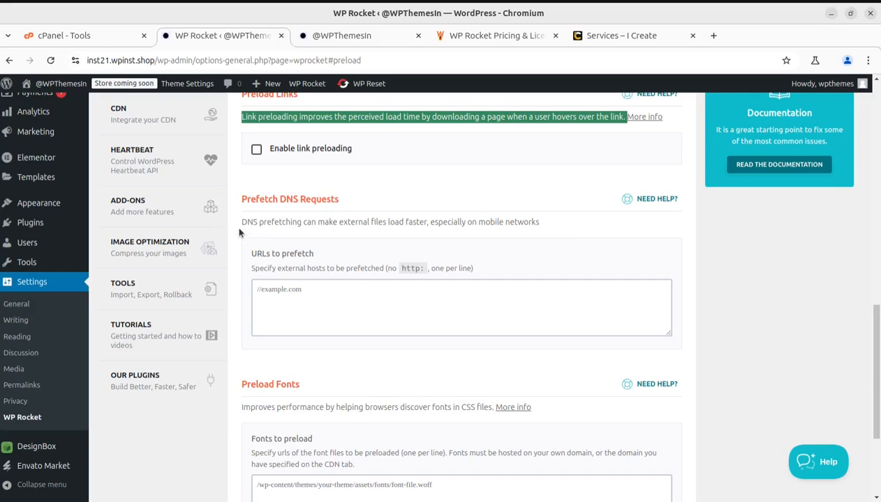
left_click_drag(240, 224, 426, 224)
left_click_drag(430, 224, 542, 229)
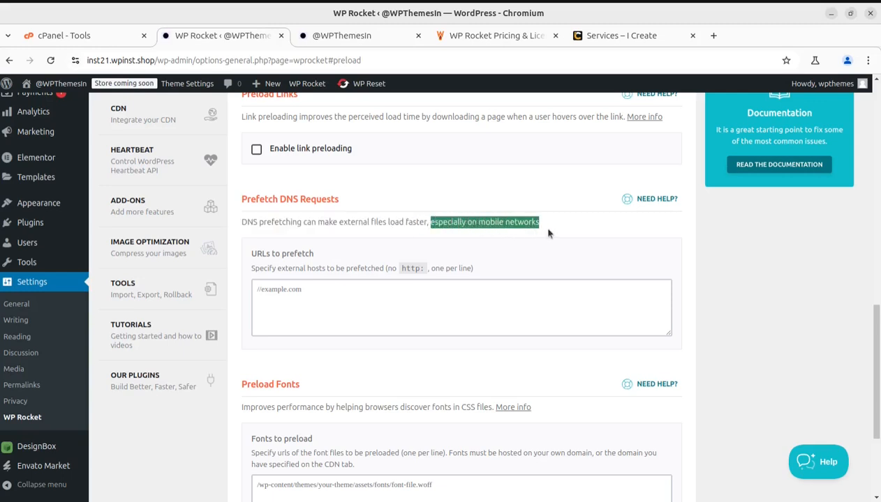
scroll(285, 318, "down", 2)
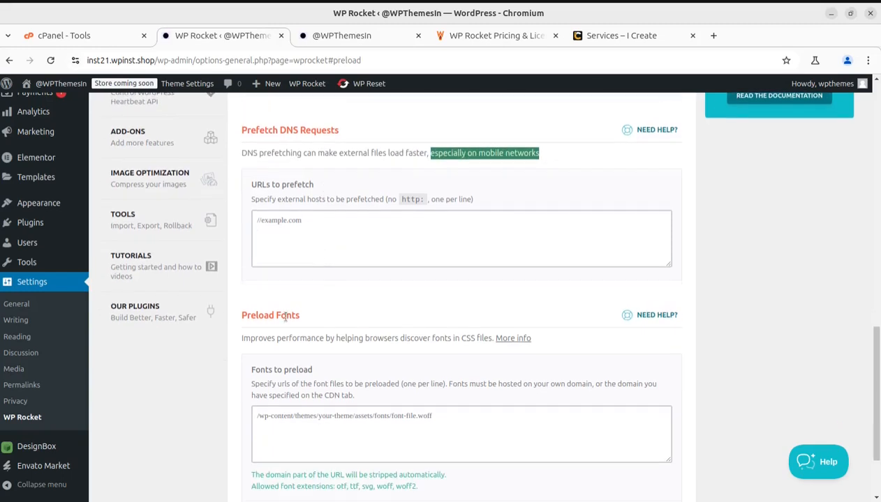
scroll(256, 314, "down", 3)
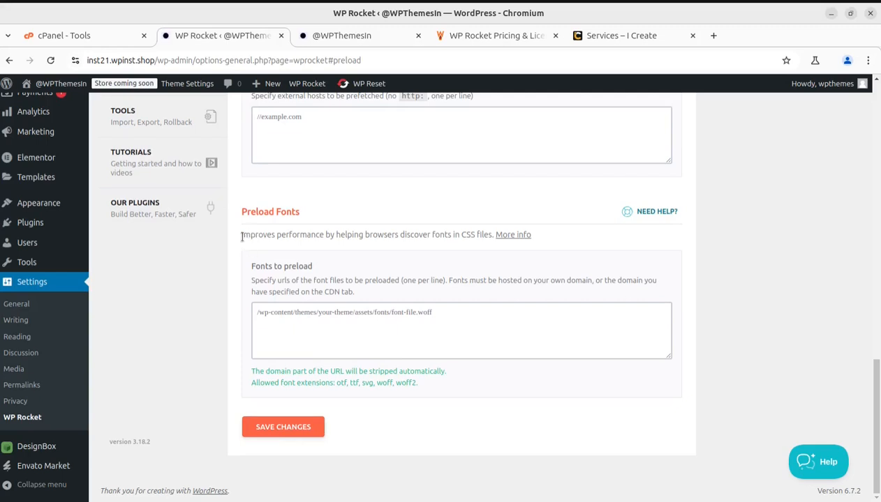
left_click_drag(241, 236, 489, 238)
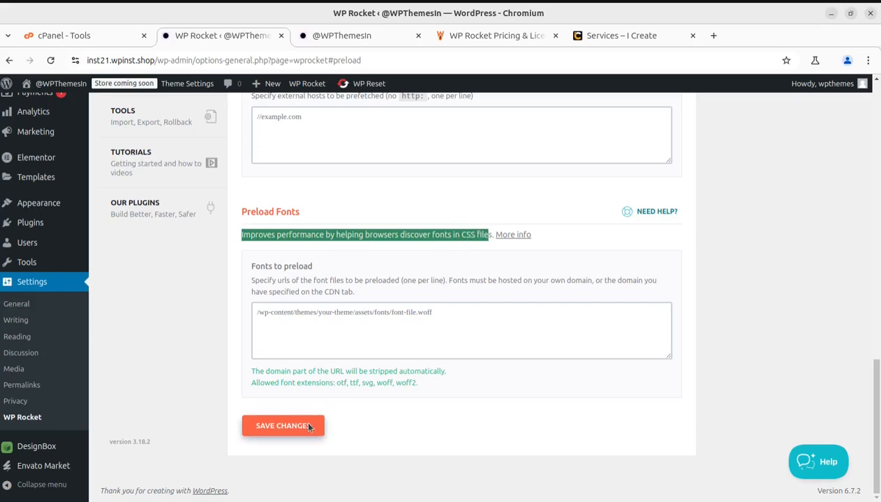
left_click(307, 422)
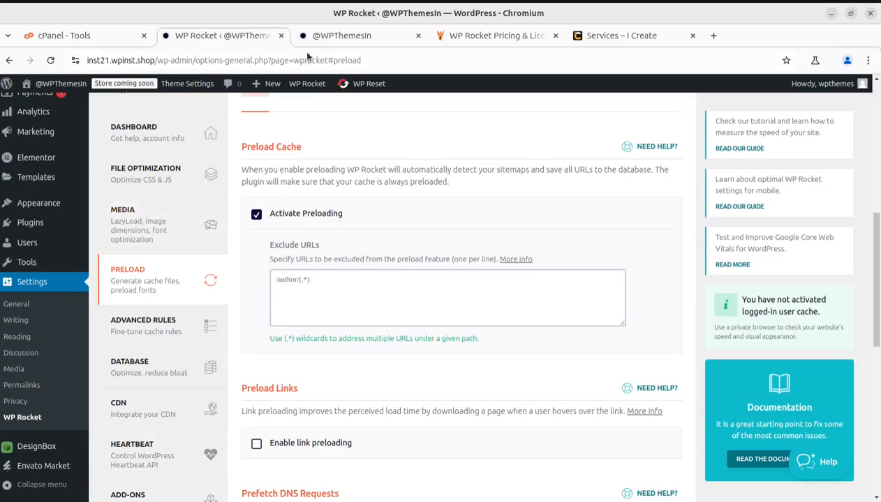
Step: Reload the demo homepage and check its header and hero section with the saved Preload settings
left_click(346, 36)
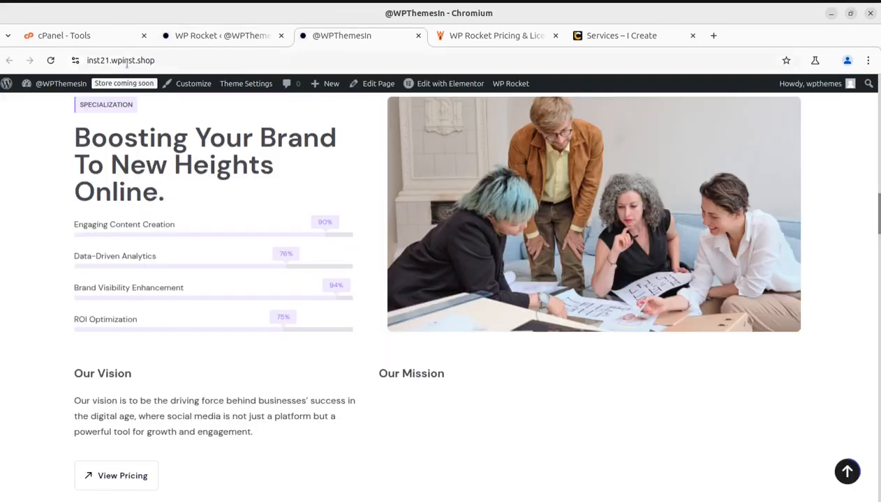
left_click(51, 60)
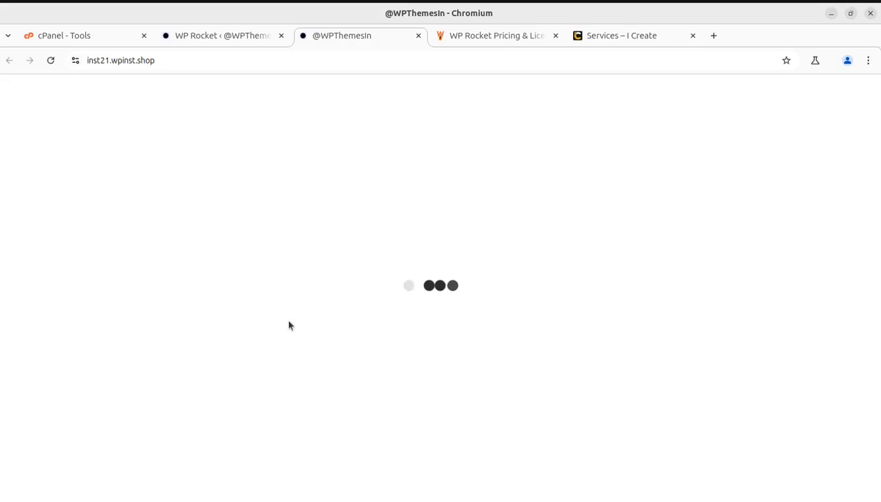
scroll(289, 324, "up", 15)
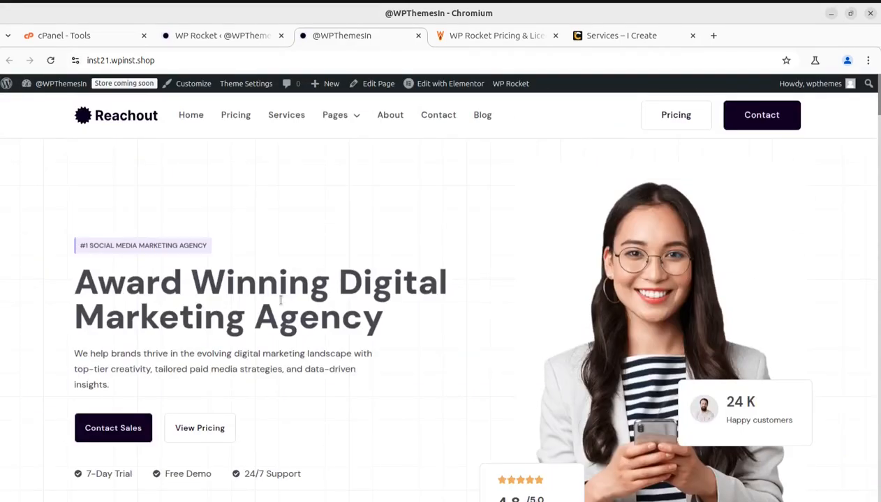
Step: Open WP Rocket's Advanced Rules settings and examine the Cache Lifespan description and the global cache clearing time option
left_click(222, 36)
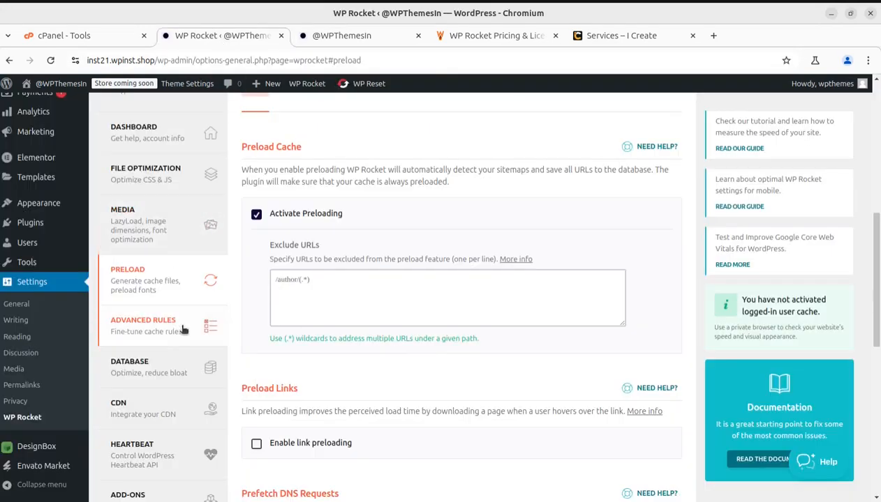
scroll(279, 366, "down", 1)
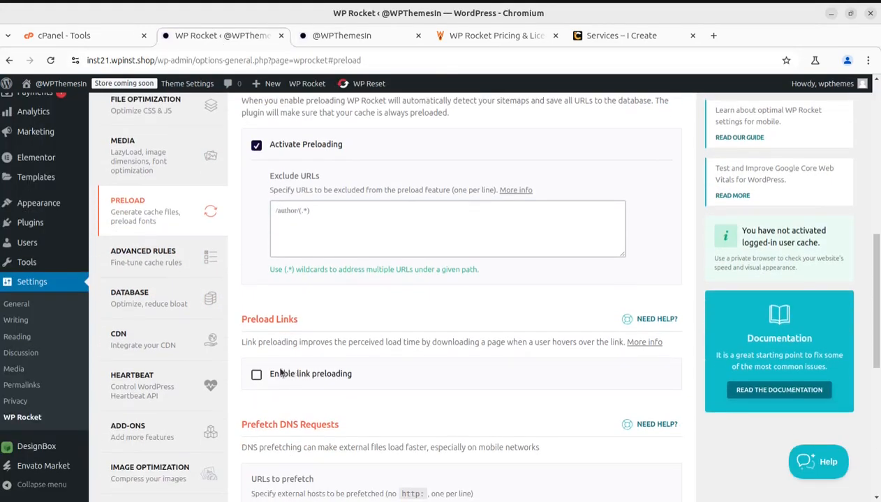
left_click(143, 264)
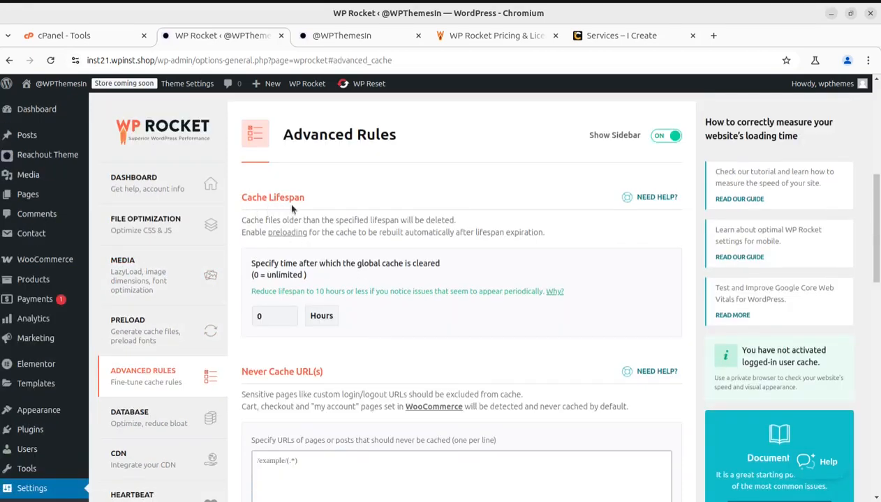
left_click_drag(250, 218, 270, 219)
left_click(362, 240)
left_click_drag(363, 220, 454, 220)
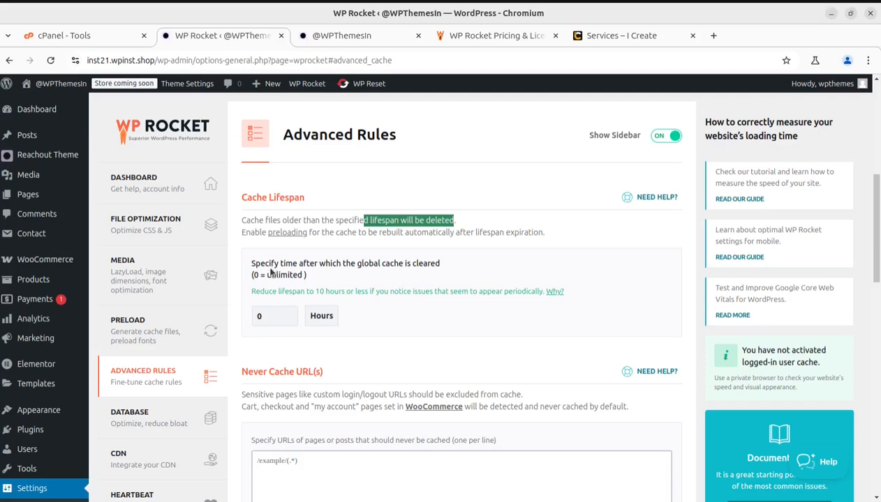
left_click_drag(255, 263, 427, 264)
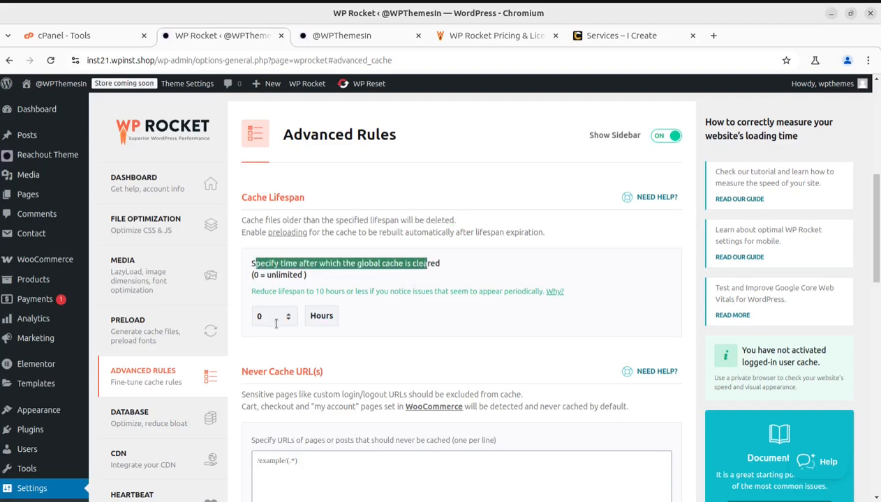
left_click(422, 337)
Step: Examine the Never Cache URL(s) option and its notes on login/logout URLs and WooCommerce cart, checkout and "my account" pages
scroll(422, 337, "down", 3)
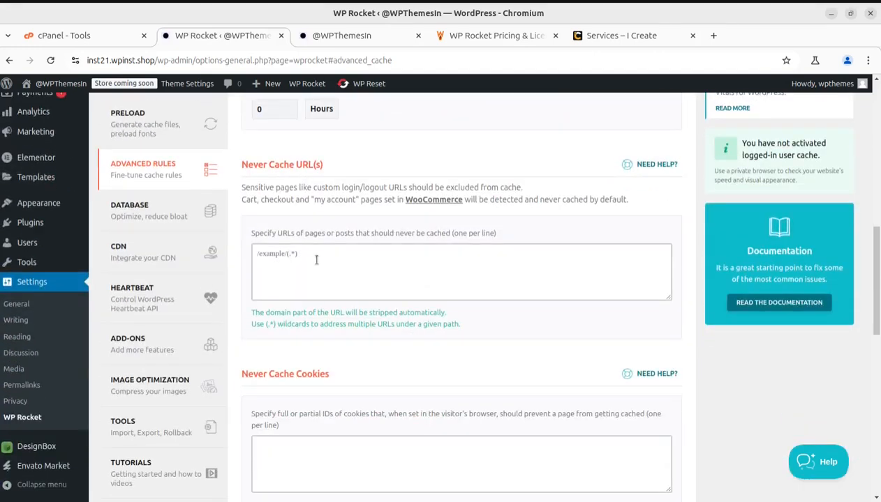
left_click(310, 253)
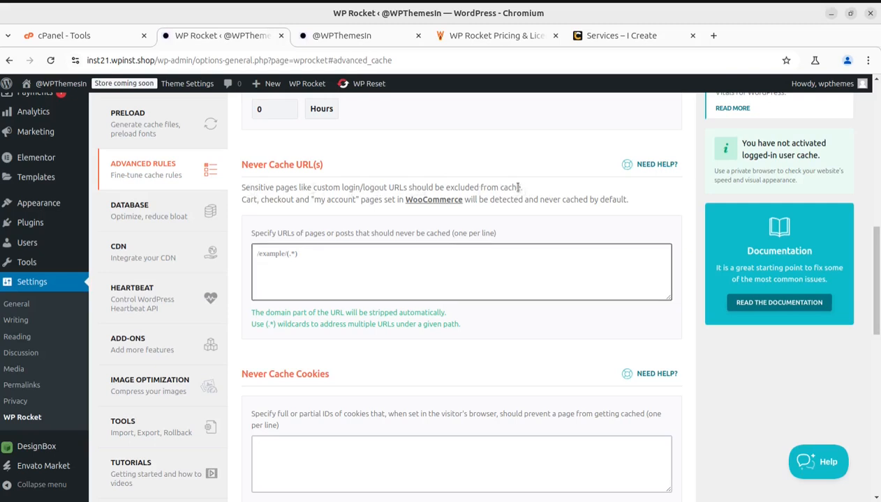
left_click_drag(517, 187, 345, 200)
left_click(292, 203)
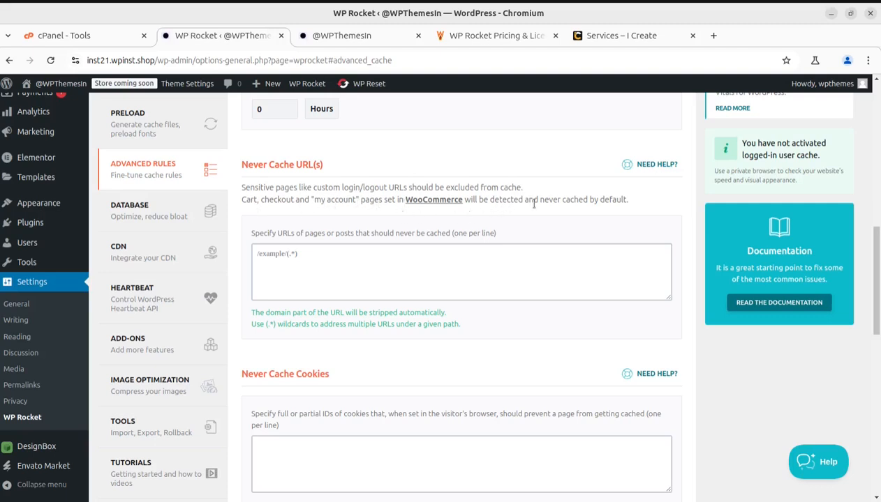
left_click_drag(549, 200, 608, 199)
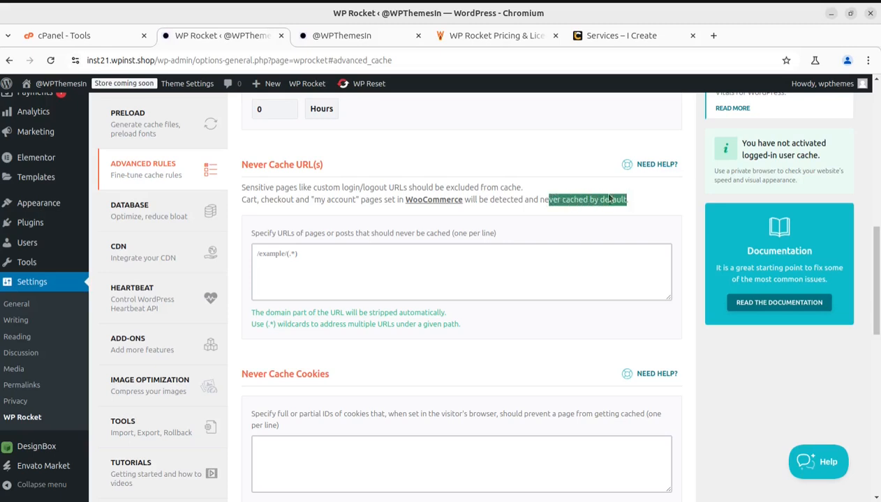
left_click_drag(241, 200, 357, 199)
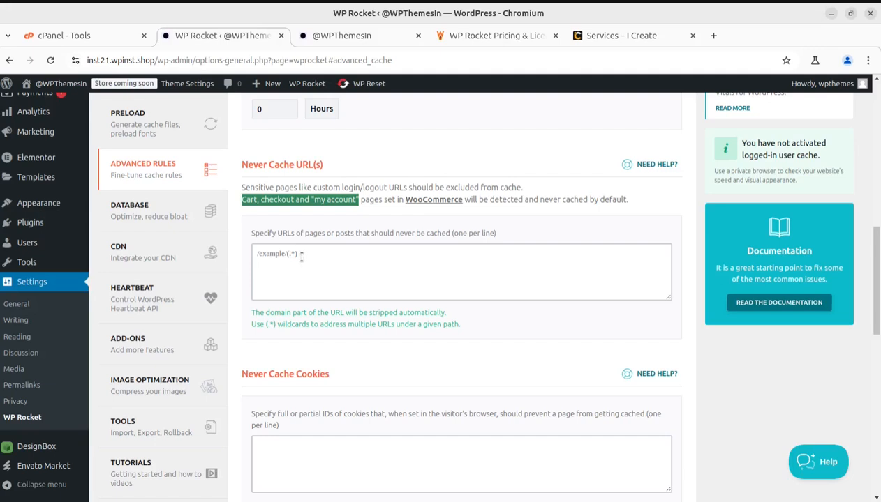
left_click(368, 216)
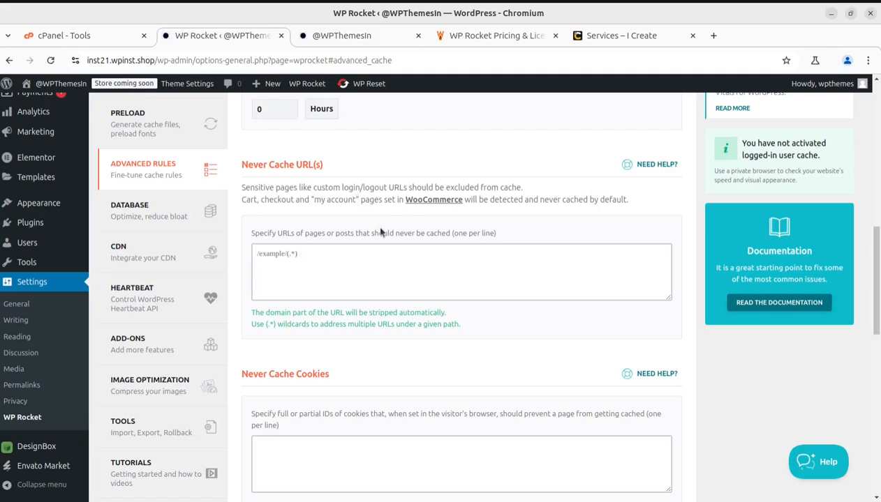
Step: Review the Never Cache Cookies, Never Cache User Agent(s), Always Purge URL(s) and Cache Query String(s) options, and save the Advanced Rules
scroll(376, 308, "down", 4)
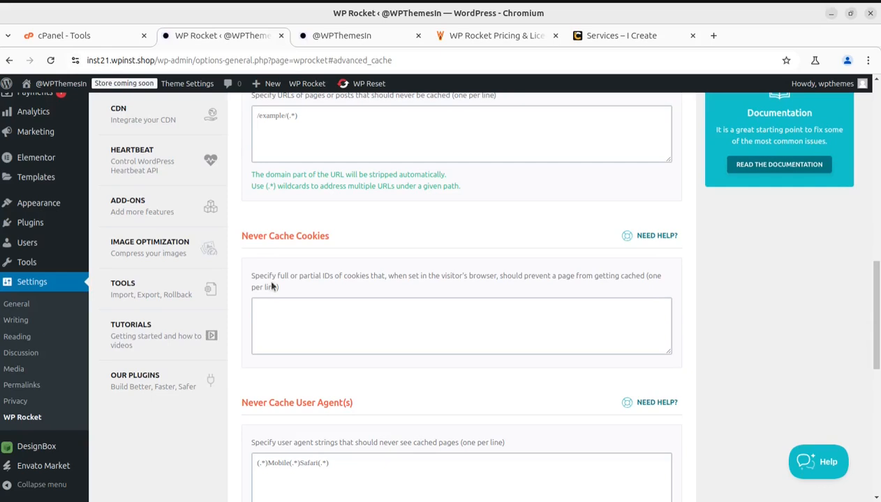
scroll(277, 231, "down", 1)
scroll(289, 333, "down", 2)
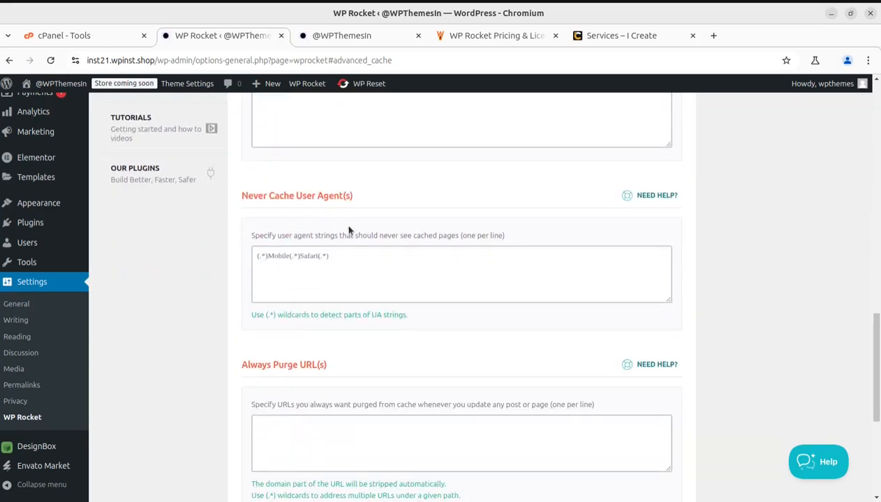
scroll(291, 327, "down", 1)
scroll(267, 312, "down", 1)
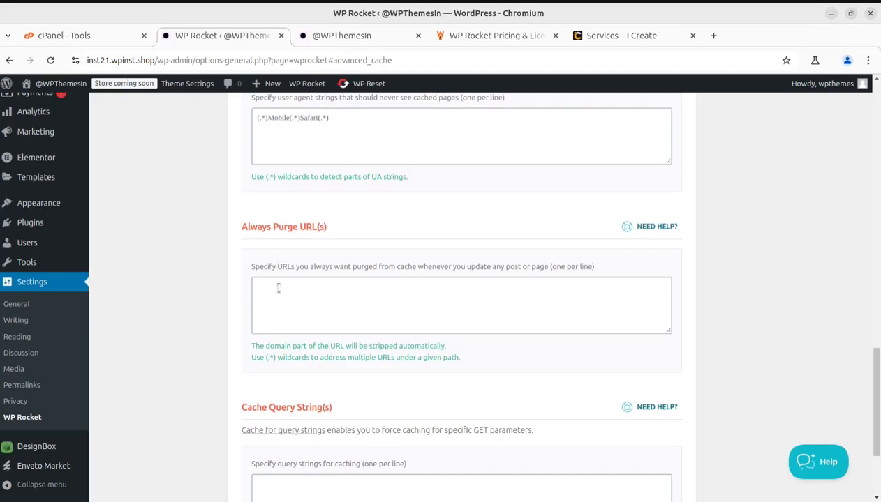
scroll(278, 288, "down", 2)
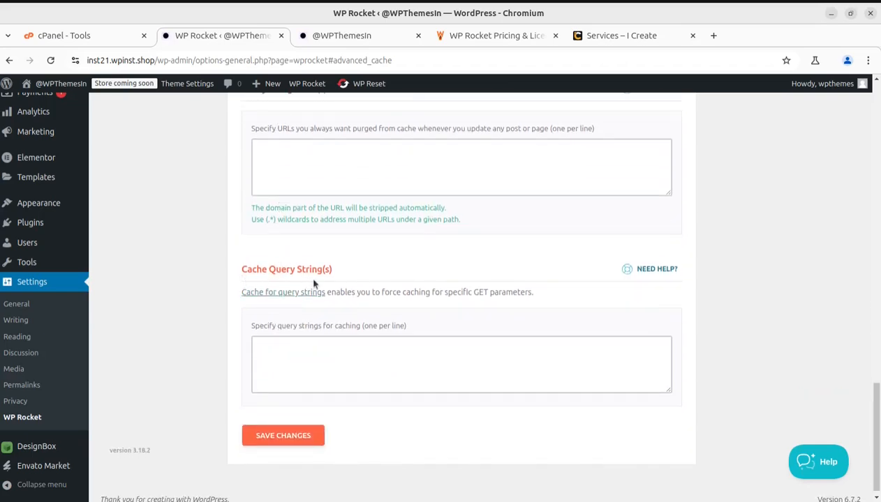
left_click(294, 436)
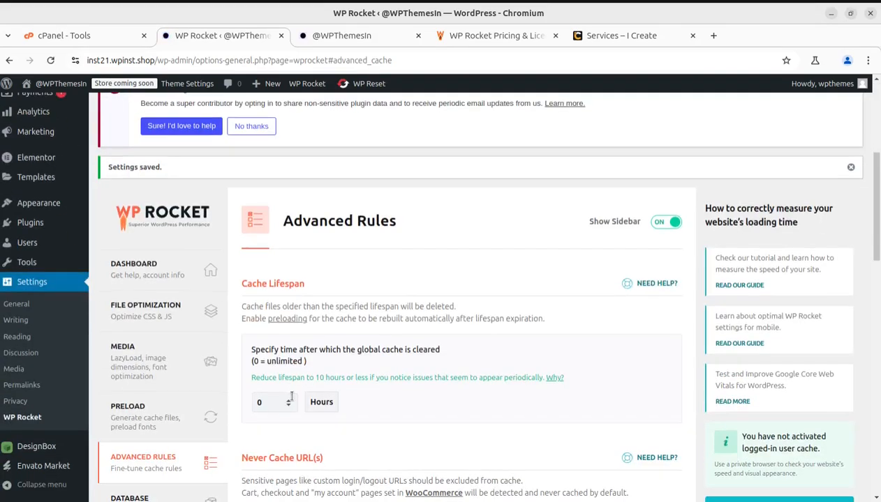
Step: Open WP Rocket's Database settings and enable Post Cleanup for Revisions, Auto Drafts and Trashed Posts
scroll(292, 396, "down", 2)
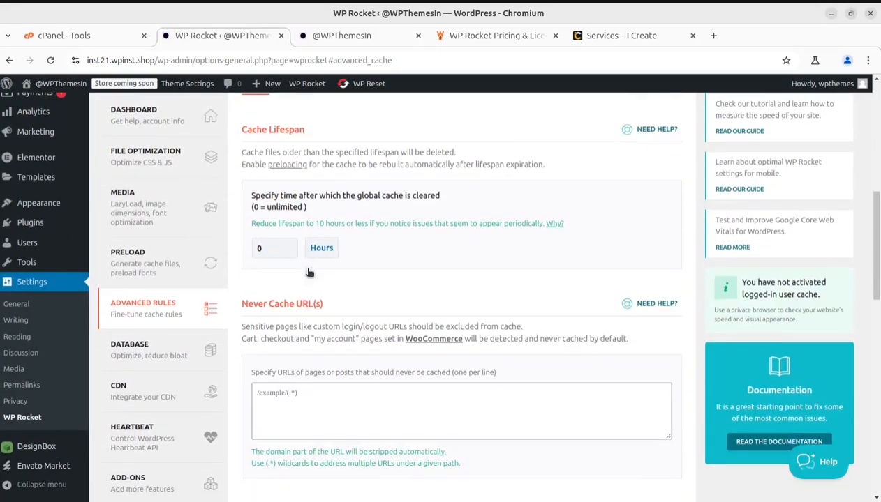
scroll(309, 272, "down", 3)
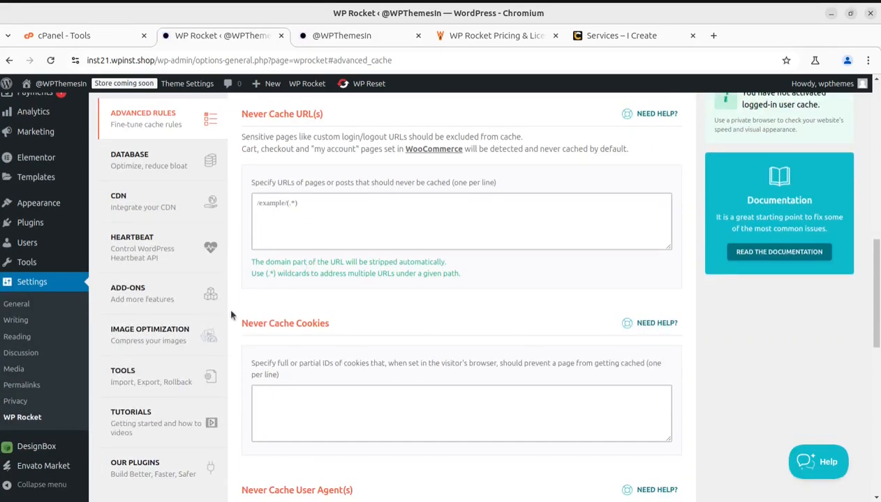
scroll(230, 311, "up", 1)
left_click(185, 229)
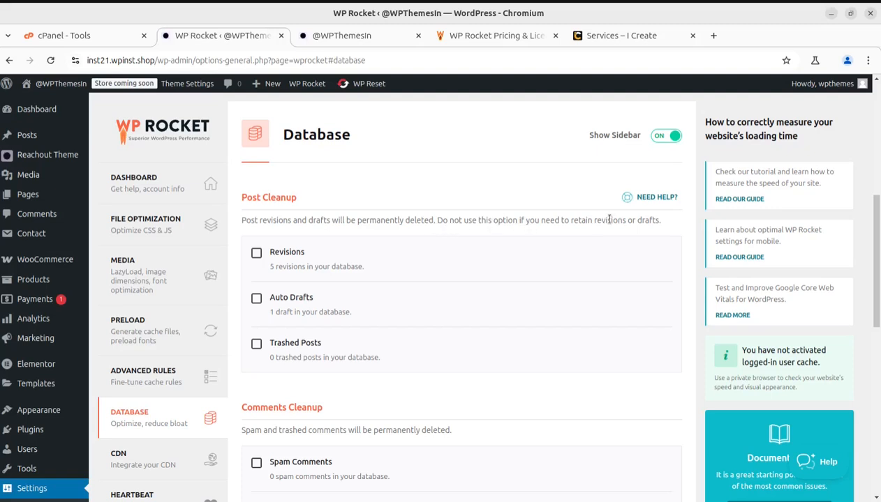
left_click_drag(611, 221, 659, 221)
scroll(557, 300, "down", 1)
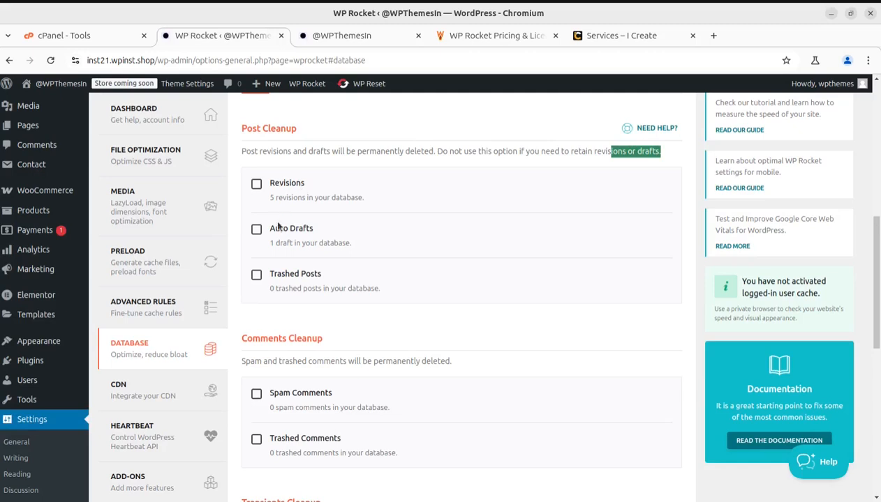
left_click(256, 184)
left_click(256, 230)
left_click(256, 275)
Step: Review the Comments Cleanup options and enable All transients under Transients Cleanup
scroll(333, 288, "down", 1)
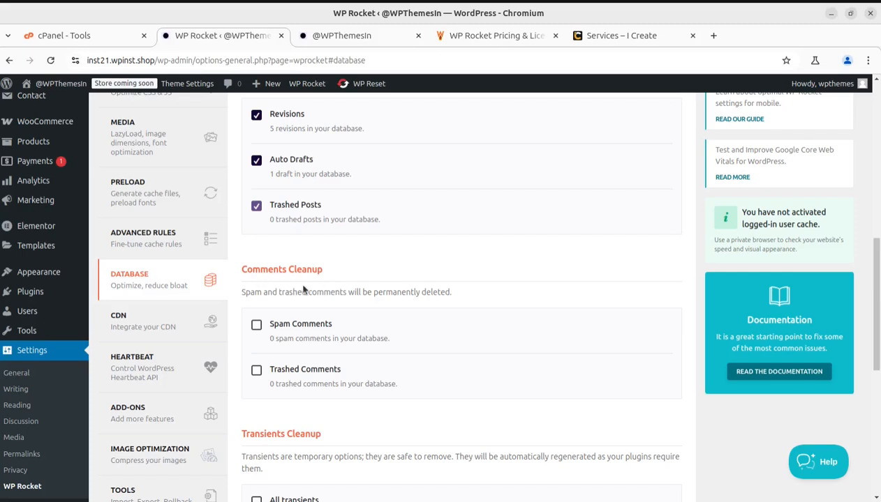
scroll(323, 286, "down", 3)
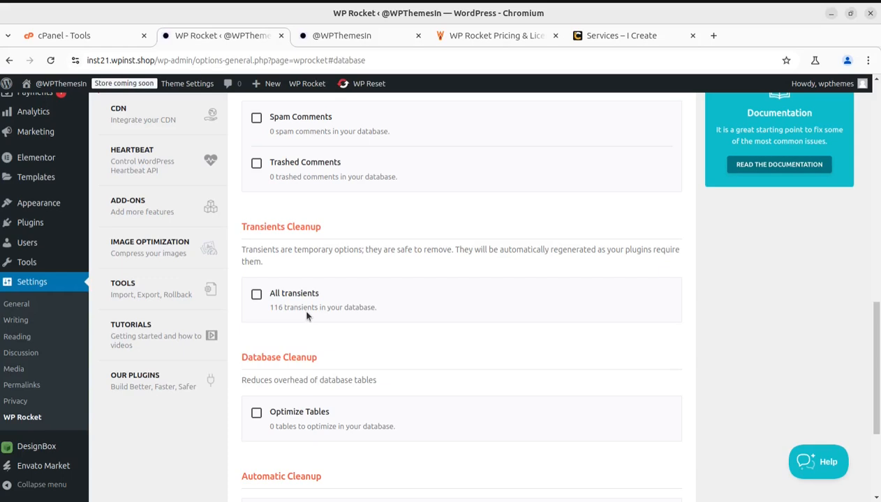
scroll(306, 316, "up", 3)
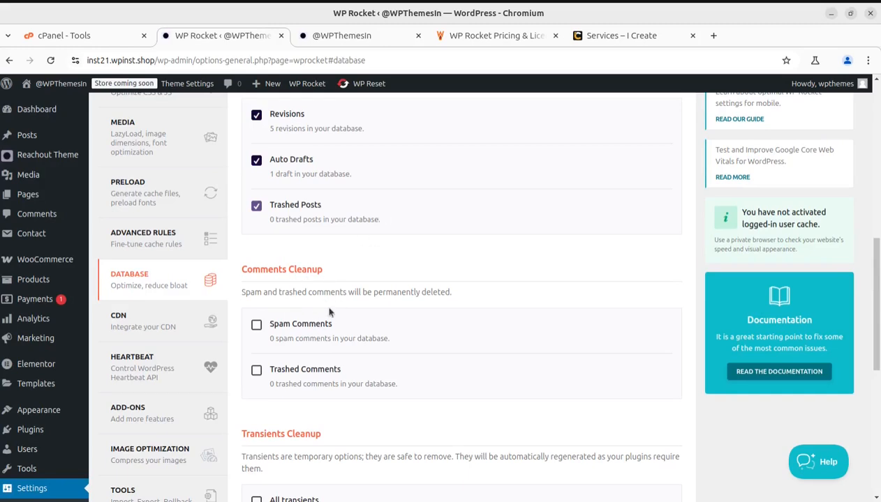
scroll(329, 312, "down", 2)
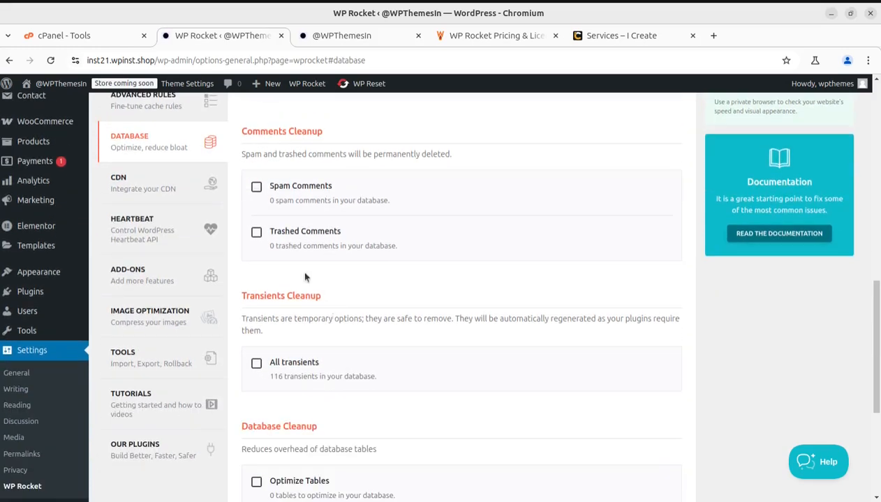
scroll(279, 360, "down", 1)
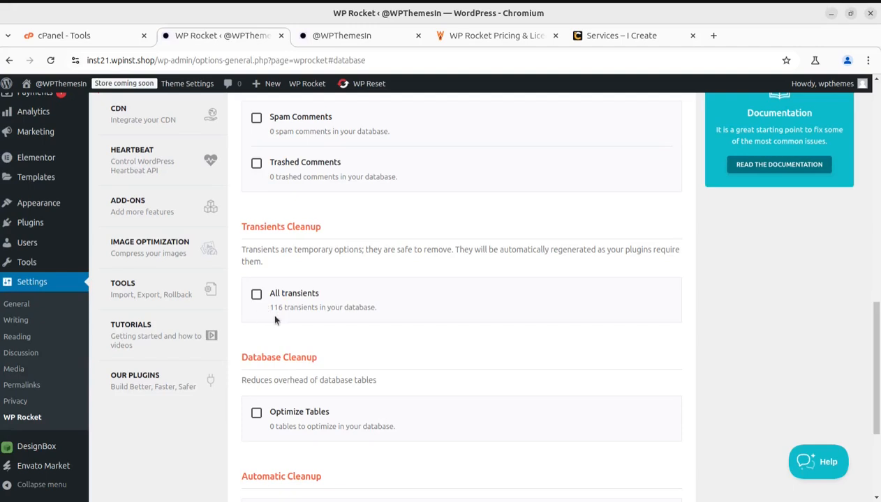
left_click(256, 293)
Step: Review the Optimize Tables option and enable Schedule Automatic Cleanup, keeping the frequency at Daily
scroll(336, 310, "down", 2)
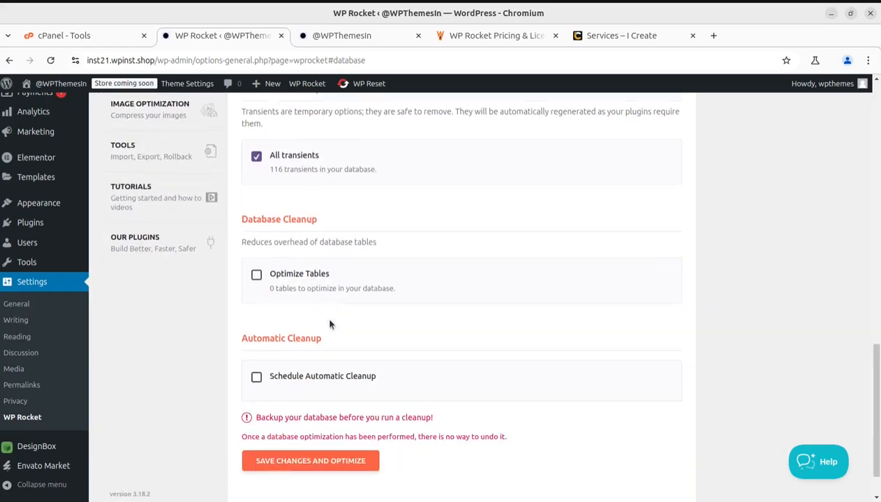
left_click(271, 288)
scroll(275, 328, "up", 3)
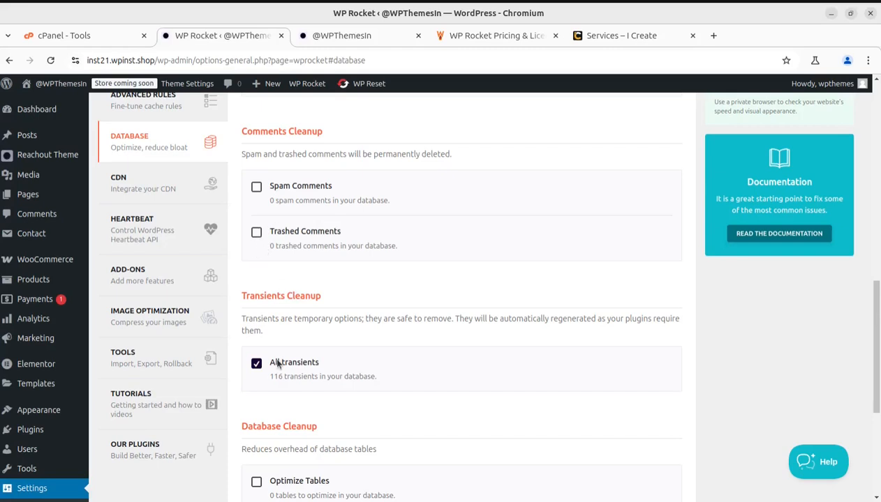
scroll(257, 361, "down", 2)
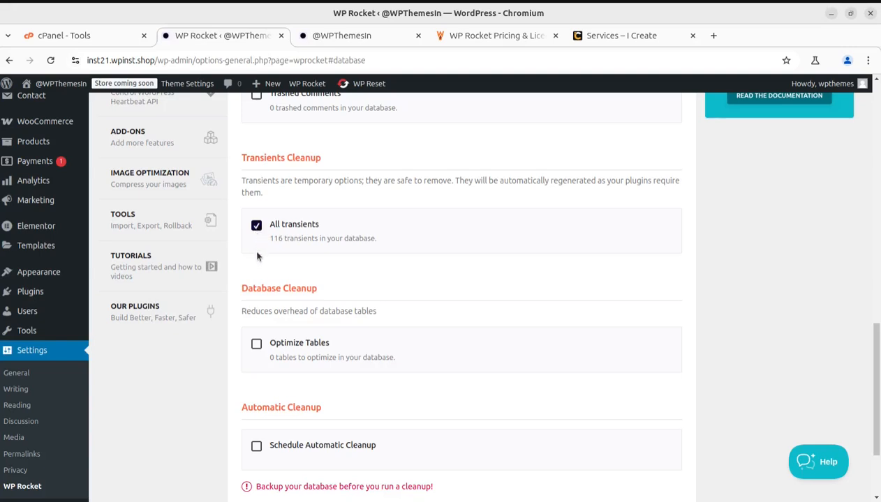
scroll(270, 268, "down", 2)
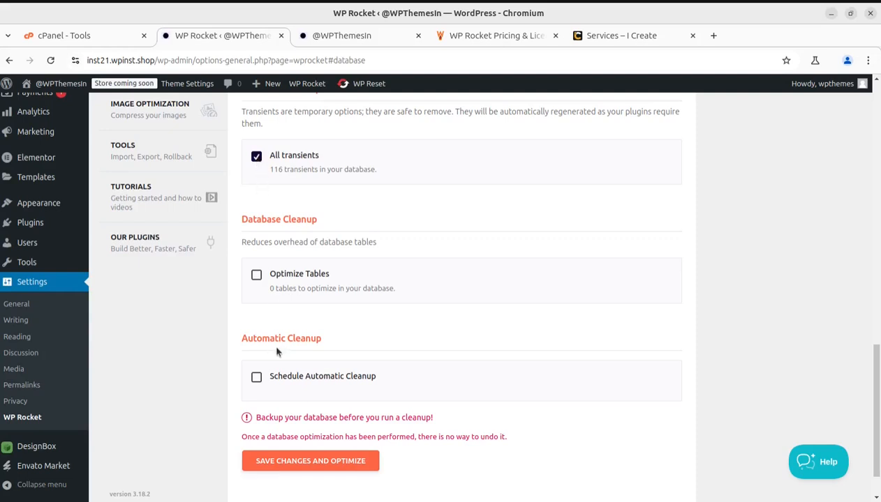
left_click(256, 377)
scroll(349, 378, "down", 2)
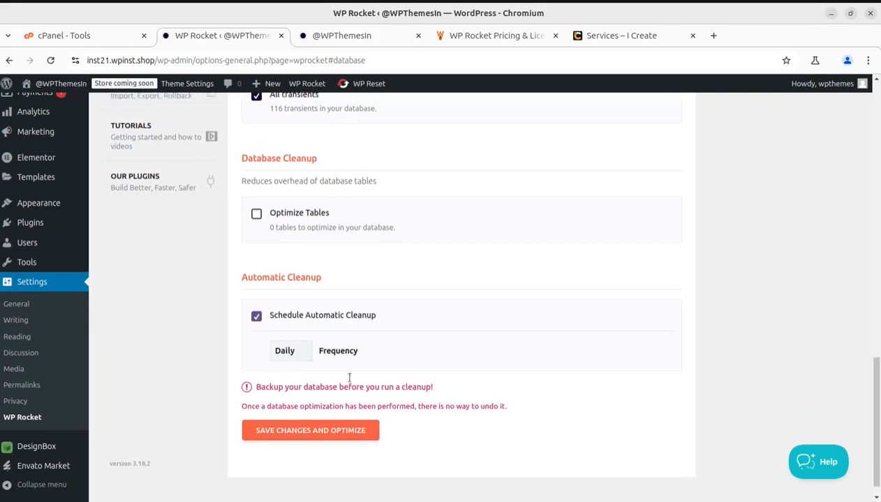
left_click(290, 349)
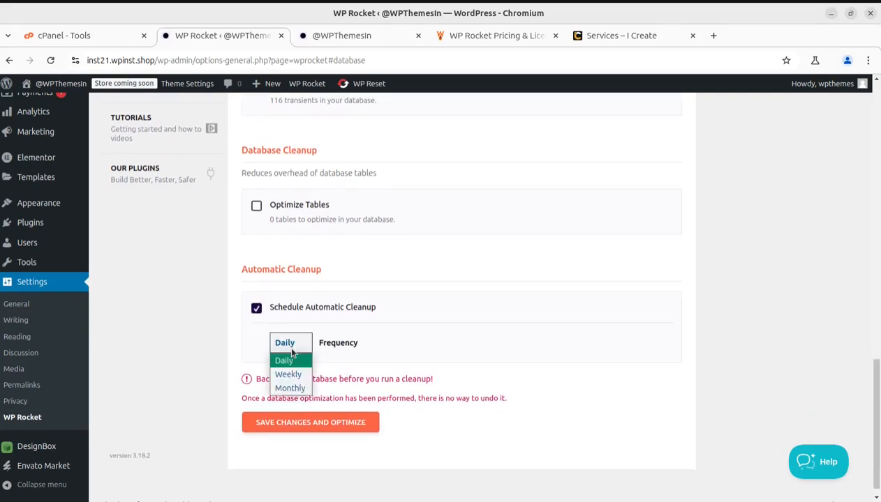
left_click(523, 326)
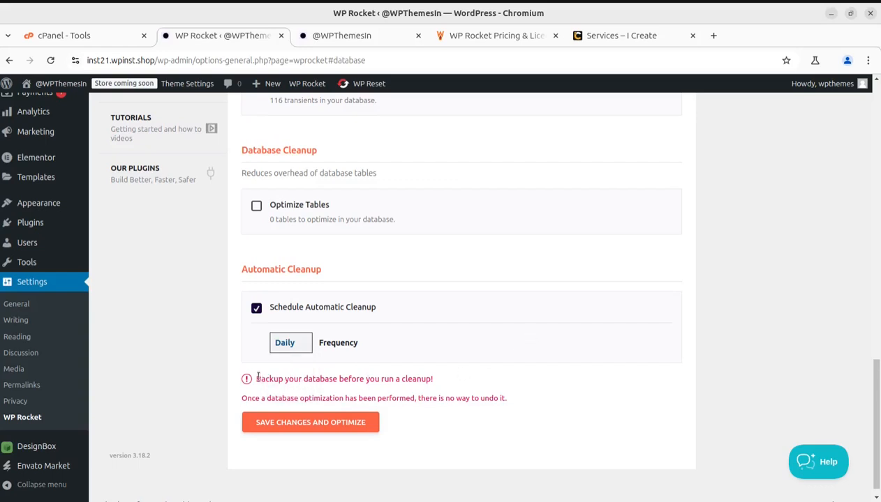
Step: Review the database backup warning and the selected cleanup options, and save the Database settings to run the optimization
left_click_drag(252, 379, 449, 385)
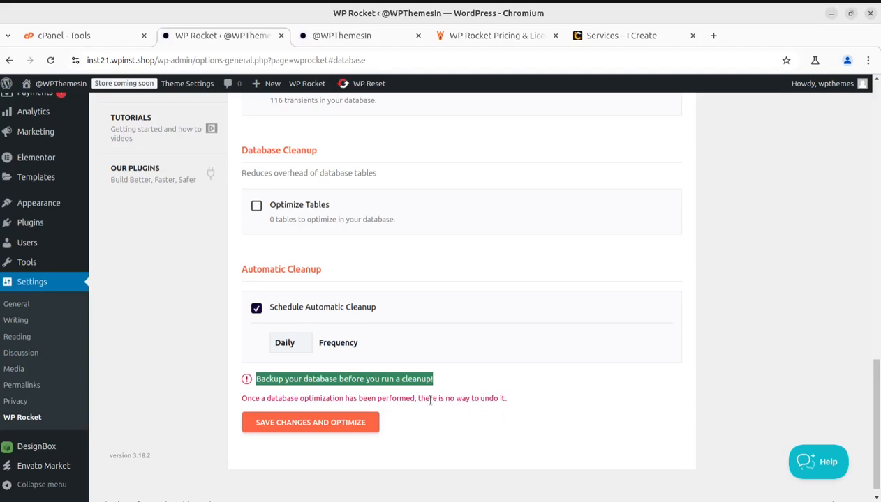
scroll(432, 402, "up", 1)
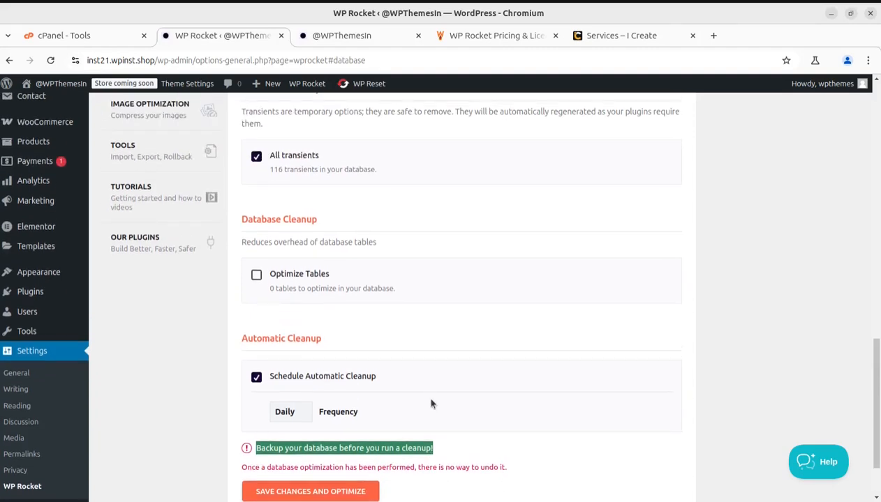
scroll(412, 411, "up", 2)
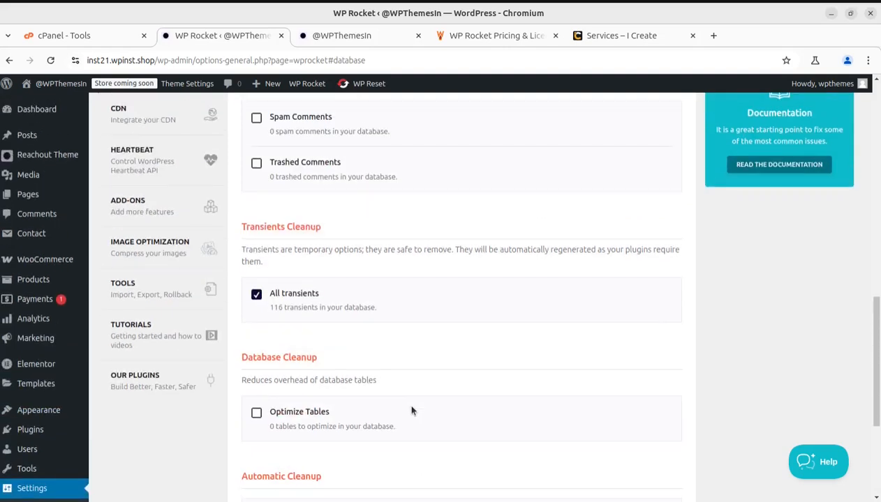
scroll(411, 409, "down", 3)
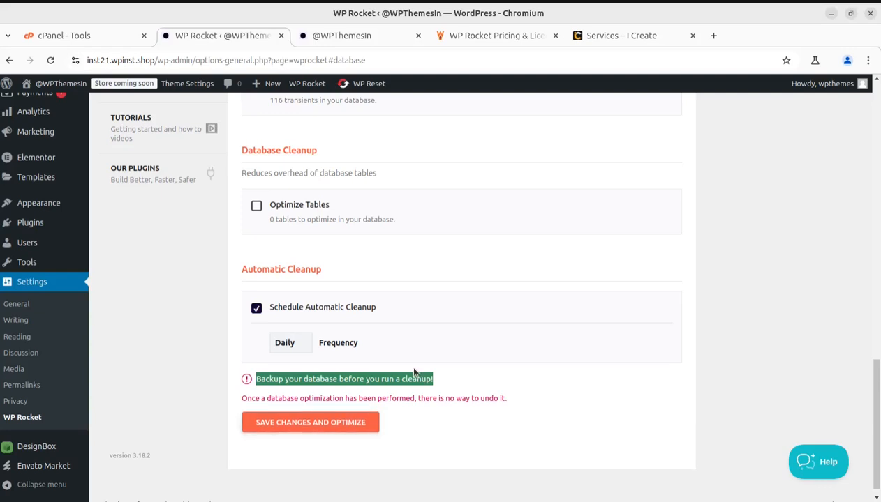
scroll(449, 388, "down", 1)
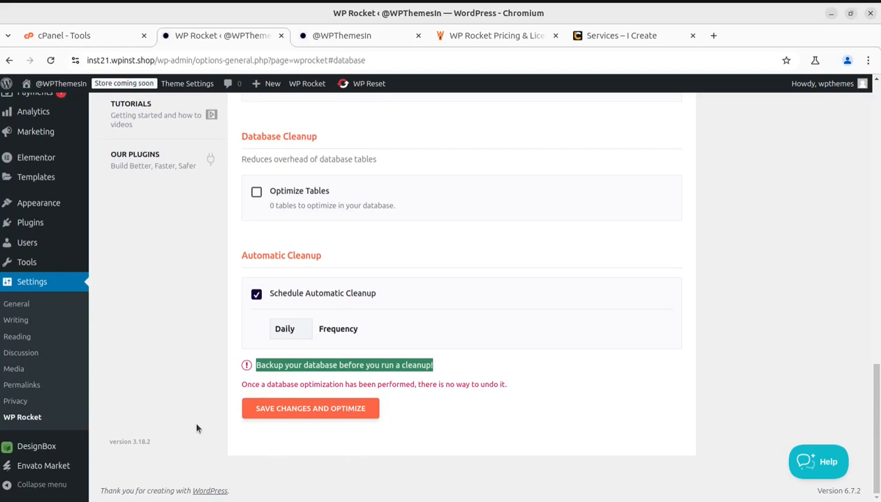
left_click(283, 415)
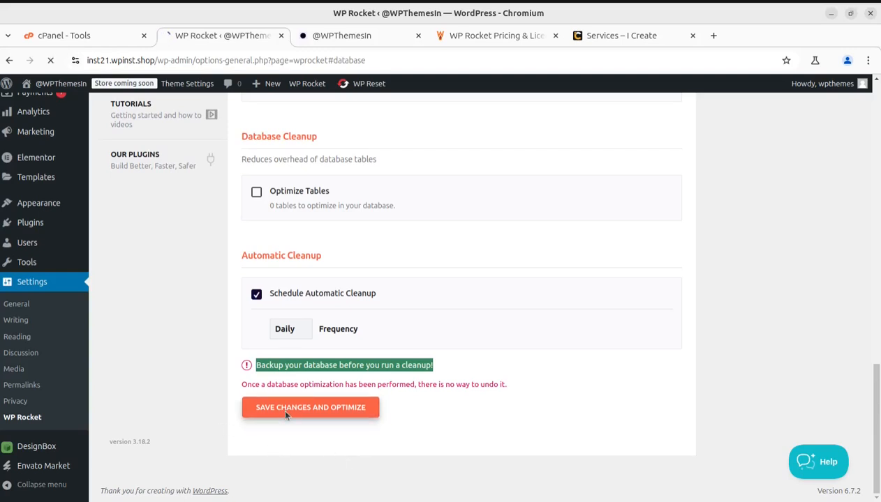
scroll(274, 416, "up", 3)
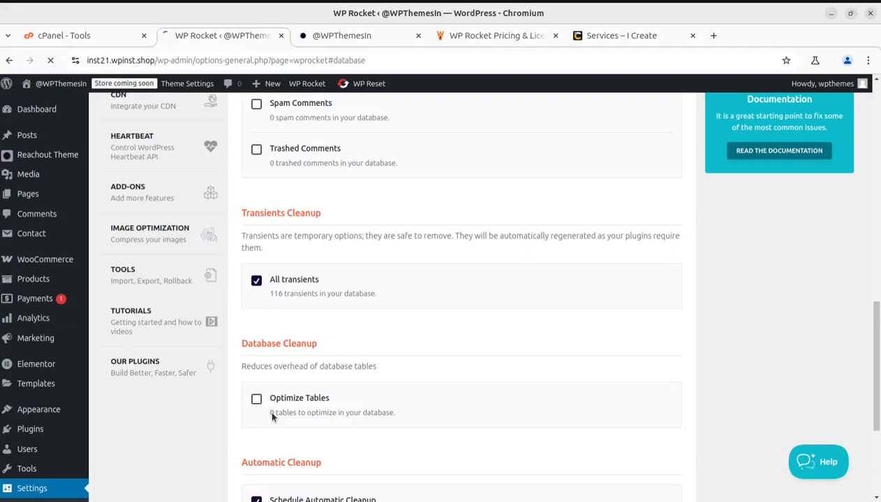
scroll(276, 294, "up", 1)
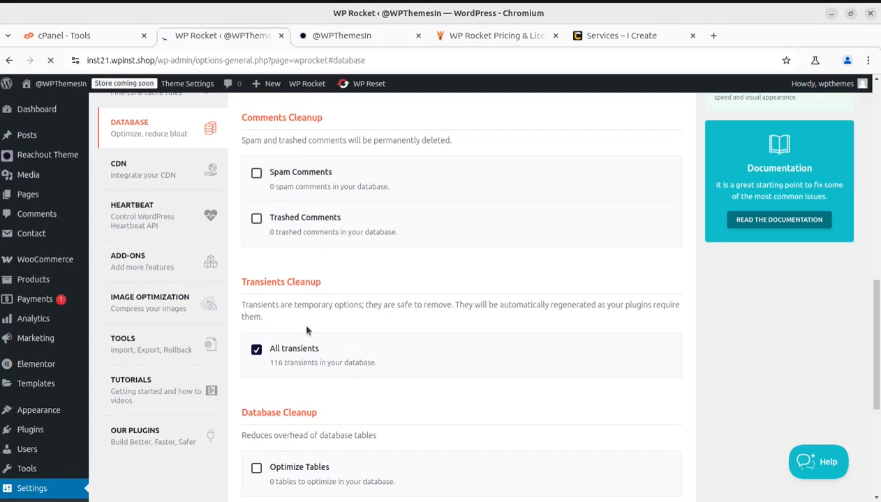
scroll(307, 331, "down", 4)
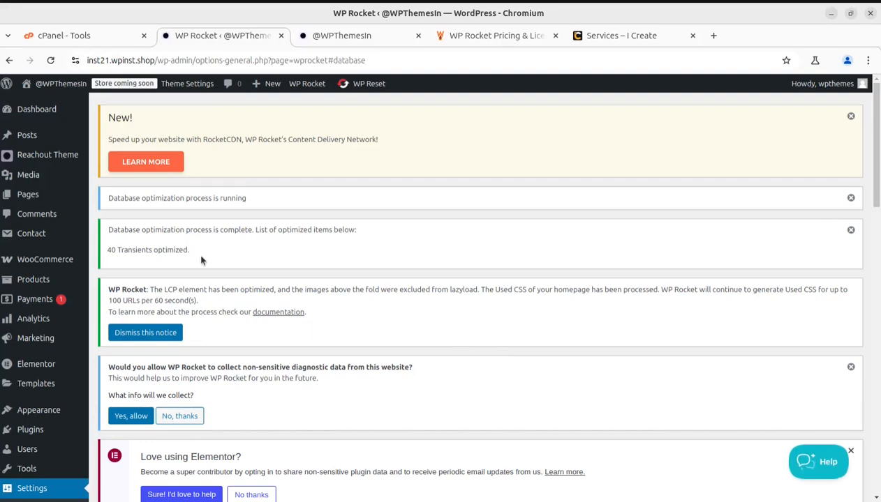
Step: Review the database optimization notices, and reload the demo site's homepage in its own browser tab to check it
scroll(214, 263, "down", 1)
scroll(287, 300, "down", 7)
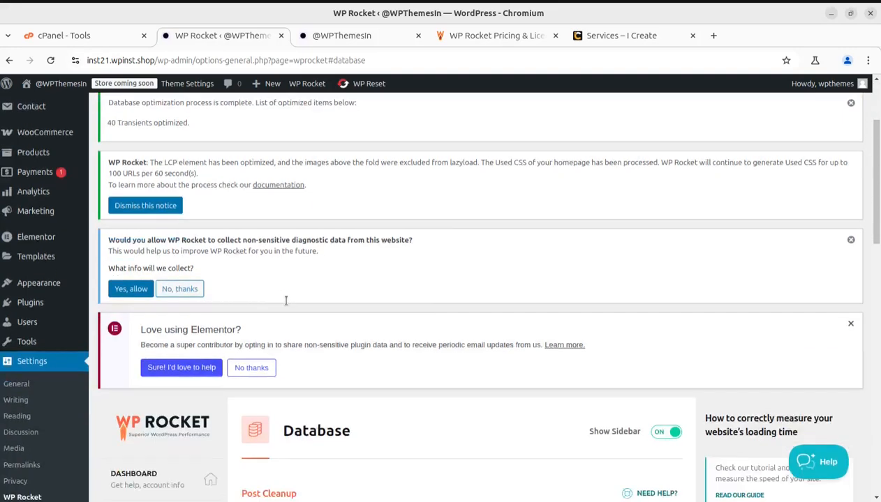
left_click(331, 36)
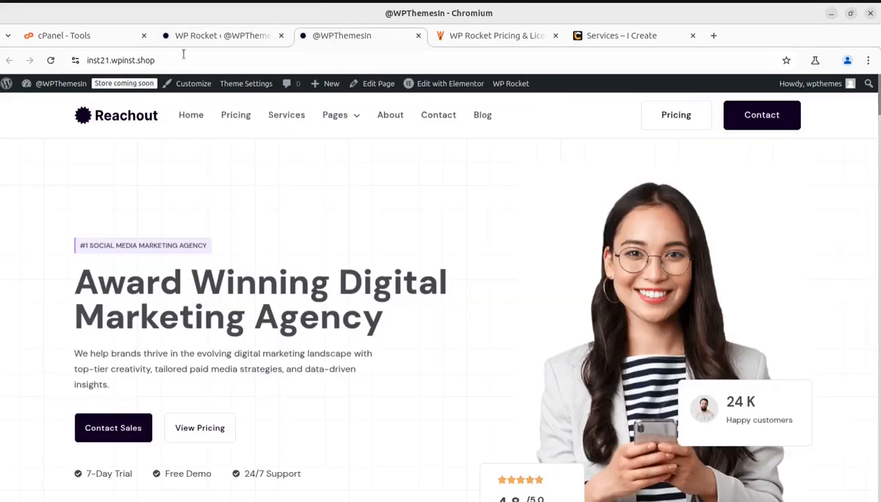
left_click(49, 62)
scroll(448, 314, "down", 5)
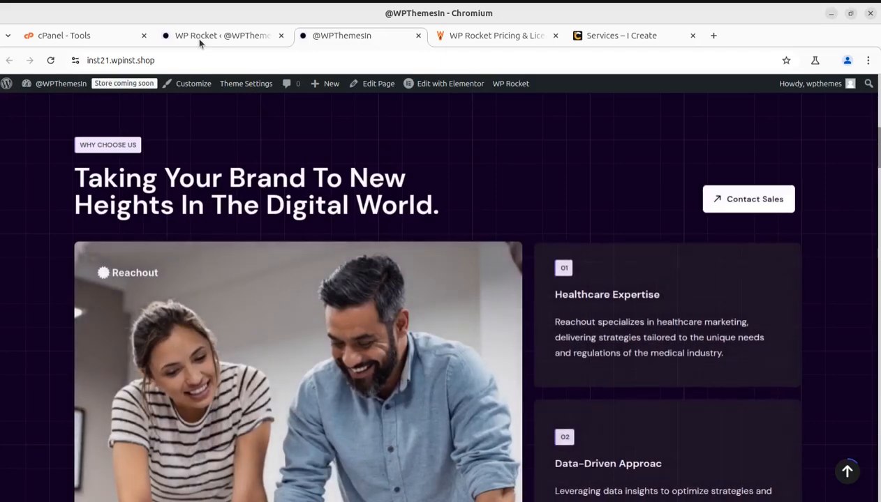
Step: Return to the WP Rocket settings, open the CDN section, and review the RocketCDN offer and the notes on CNAMEs and add-ons
left_click(196, 37)
scroll(438, 321, "down", 2)
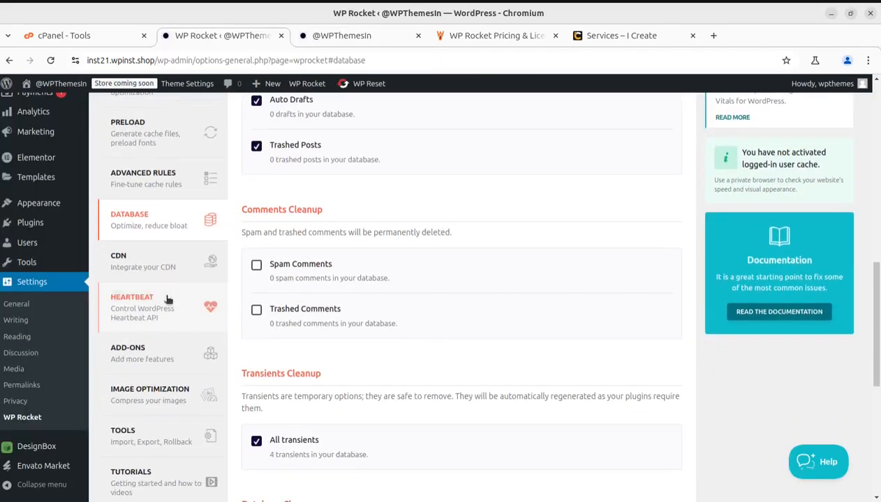
left_click(119, 272)
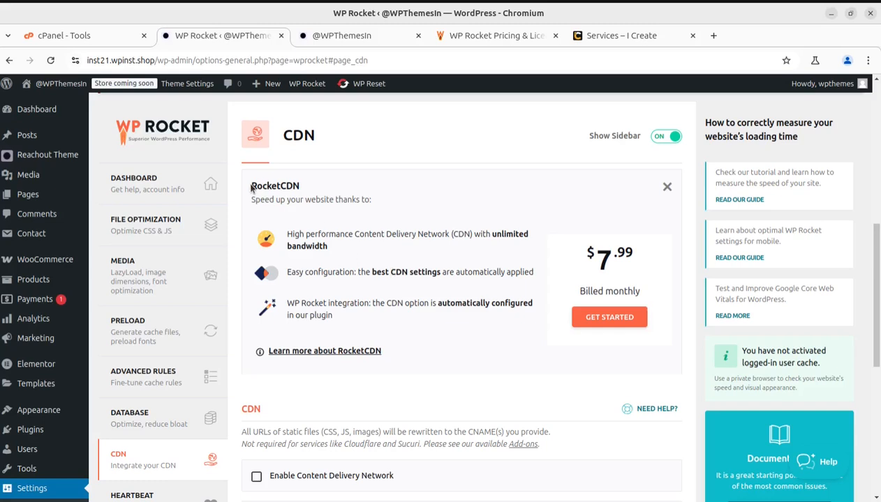
left_click_drag(248, 185, 306, 191)
scroll(427, 373, "down", 2)
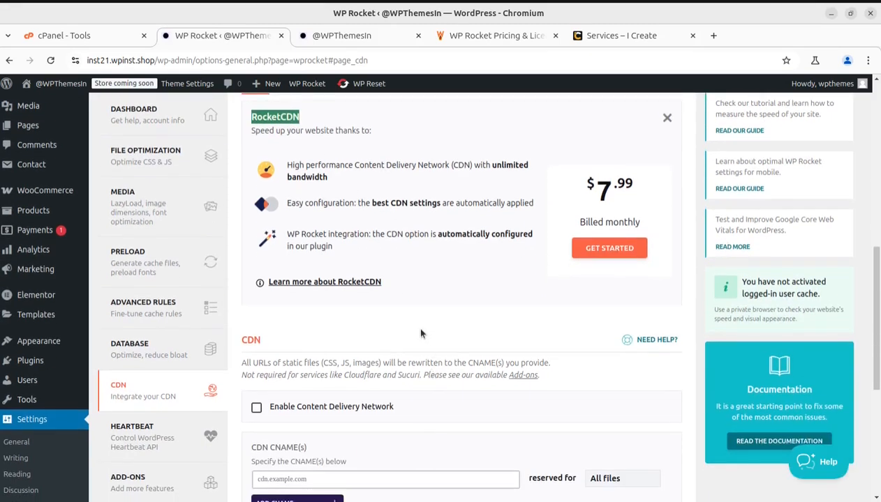
scroll(421, 334, "down", 4)
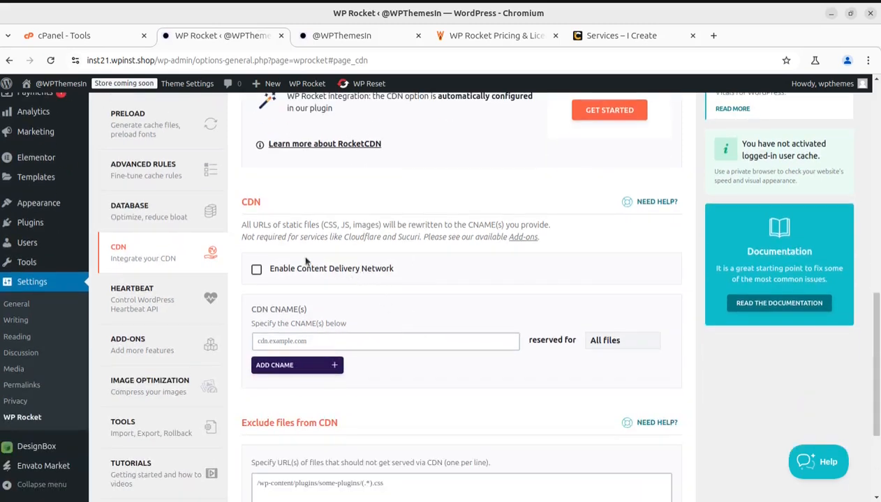
left_click_drag(243, 225, 274, 225)
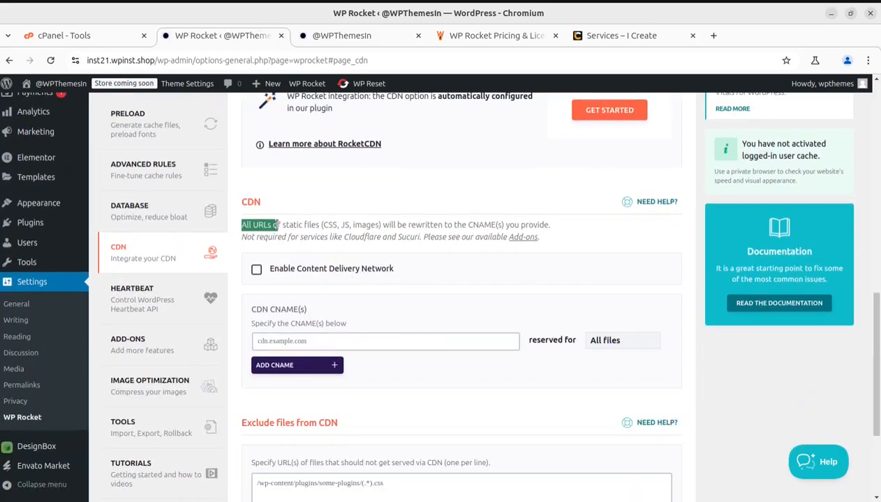
left_click(259, 207)
left_click_drag(242, 237, 437, 248)
left_click(588, 244)
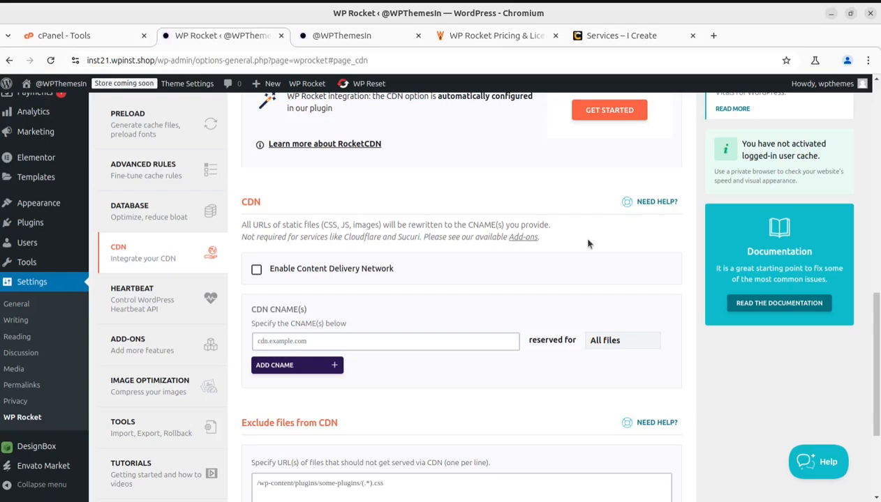
Step: Examine the Enable Content Delivery Network, CDN CNAME(s) and Exclude files from CDN options and the RocketCDN pricing
scroll(604, 258, "down", 2)
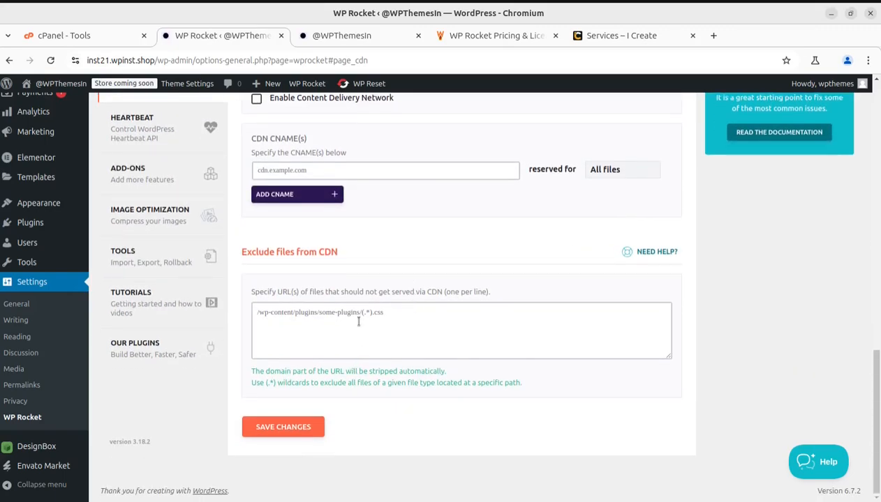
scroll(352, 307, "up", 3)
scroll(352, 300, "up", 3)
scroll(352, 300, "down", 6)
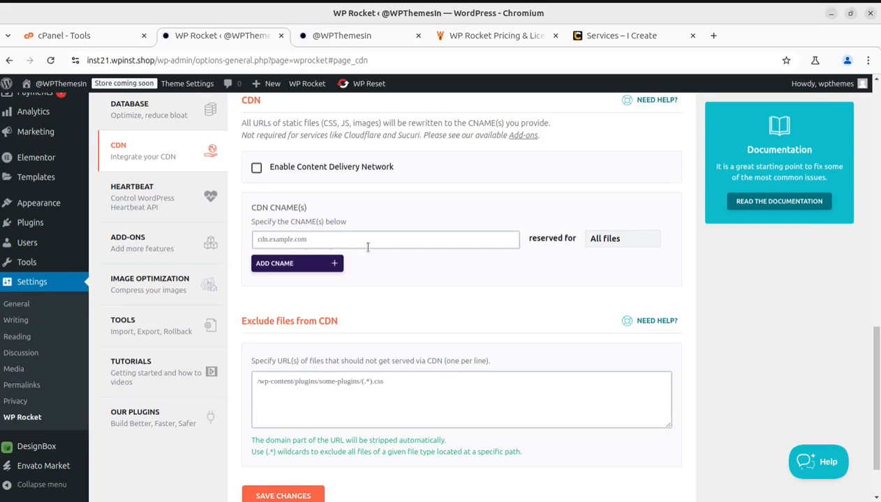
scroll(293, 392, "down", 1)
scroll(313, 393, "up", 4)
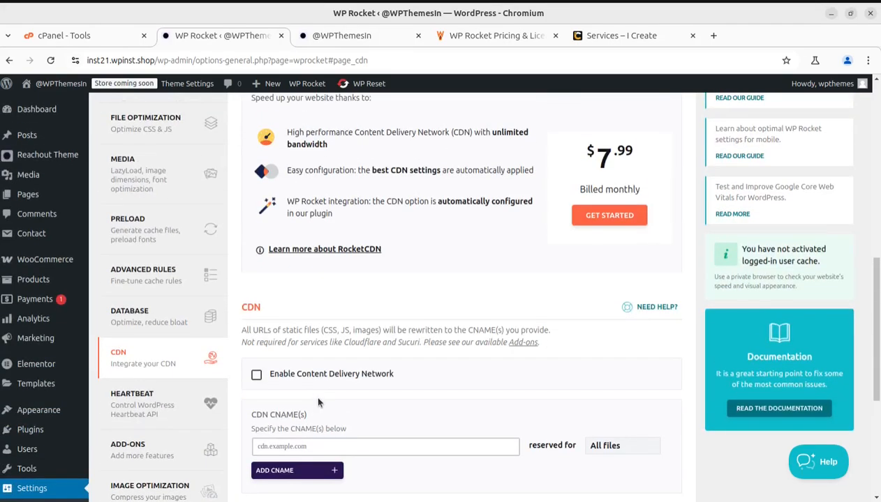
scroll(318, 403, "up", 3)
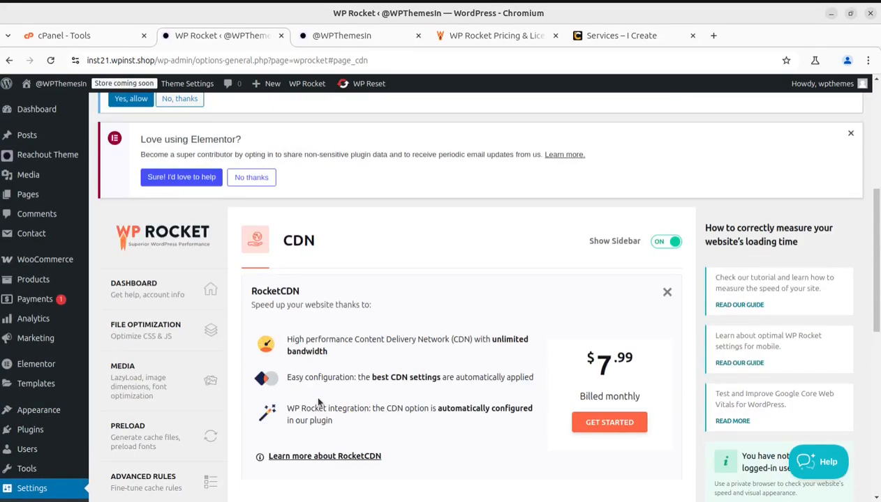
scroll(317, 403, "down", 2)
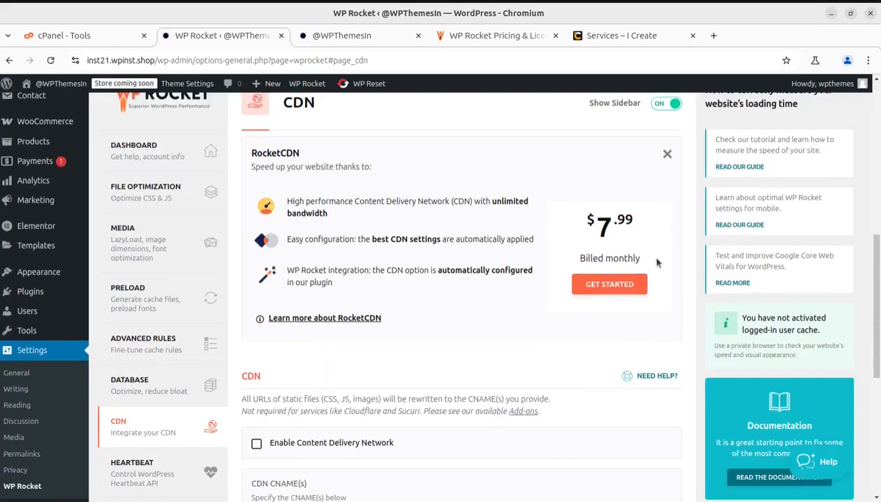
scroll(425, 243, "up", 1)
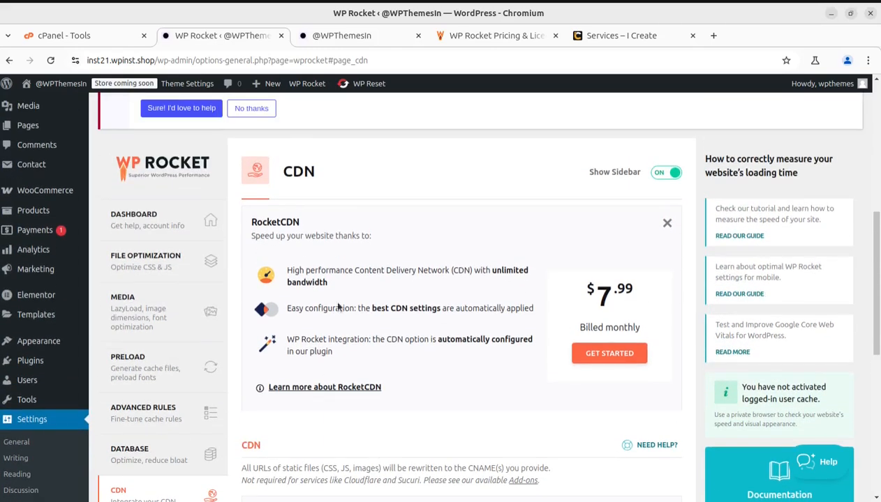
scroll(293, 293, "down", 3)
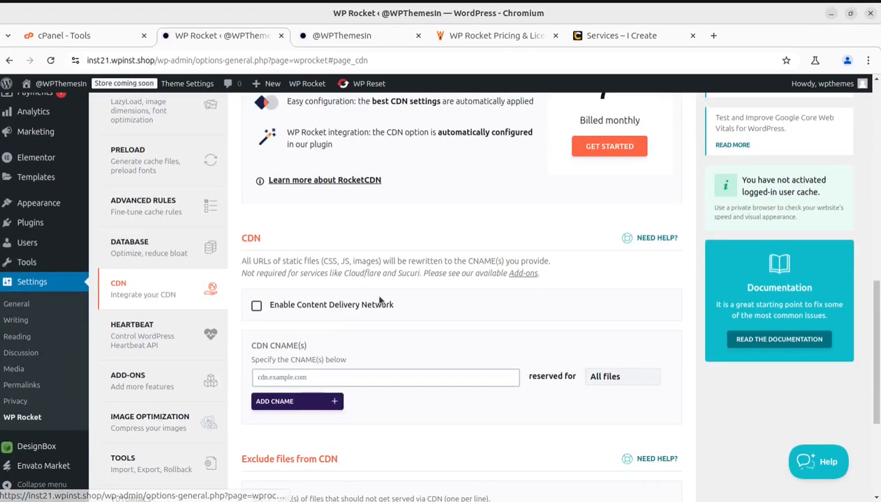
Step: Open the Heartbeat settings and examine the activity choices for Behavior in backend, keeping Reduce activity
left_click(157, 338)
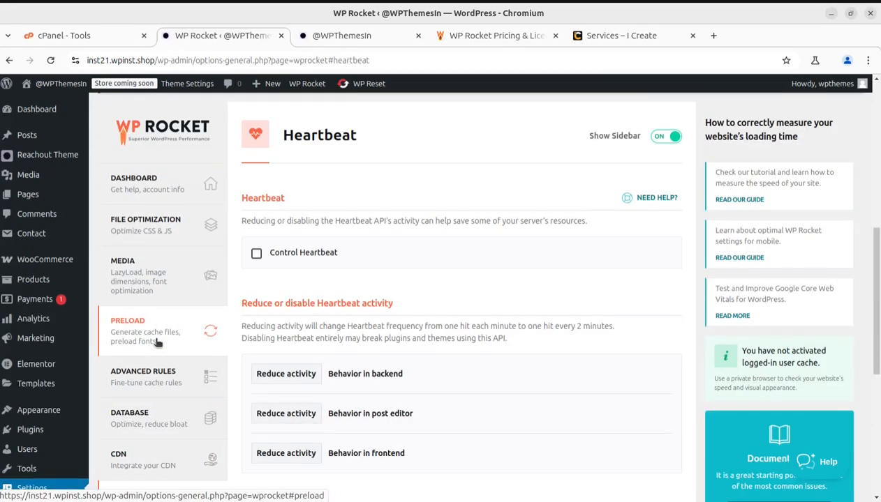
scroll(491, 358, "down", 2)
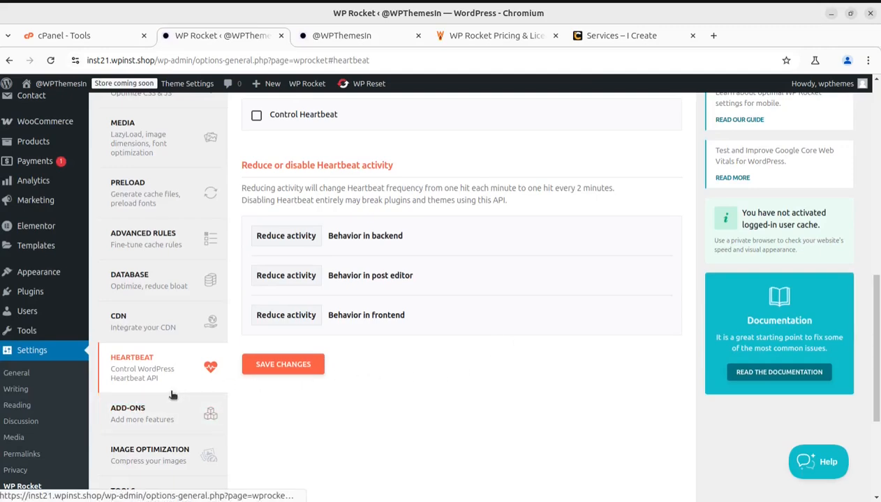
scroll(231, 388, "up", 2)
scroll(604, 381, "down", 2)
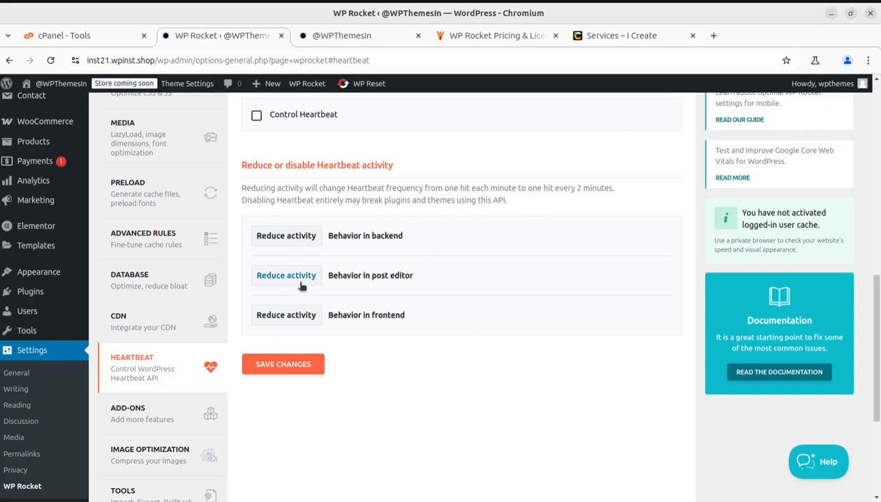
left_click(280, 237)
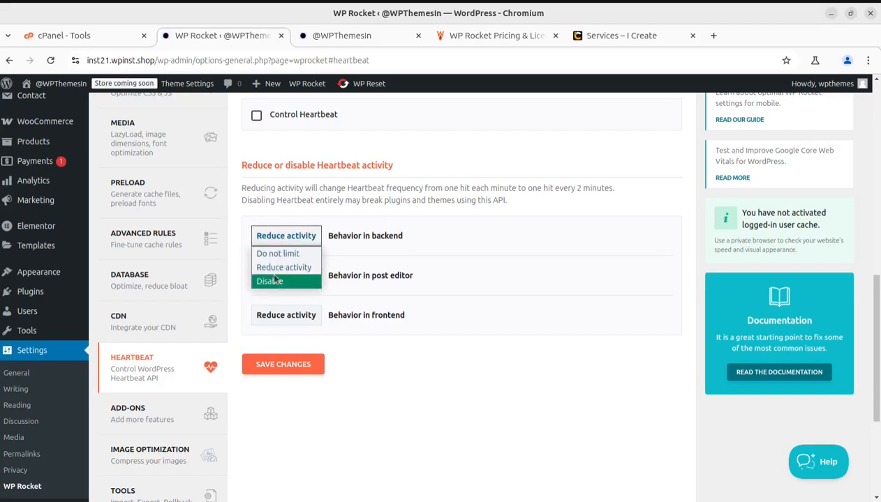
left_click(525, 354)
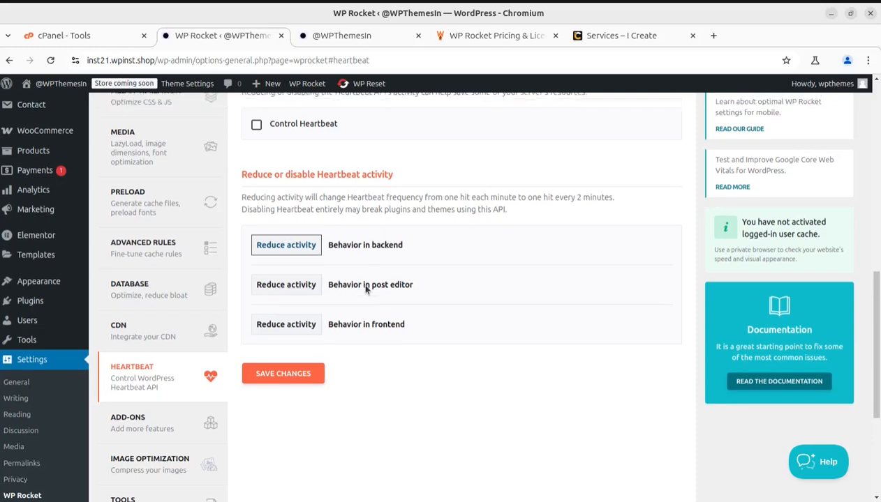
Step: Enable Control Heartbeat and save the Heartbeat settings
scroll(276, 216, "up", 1)
left_click(256, 185)
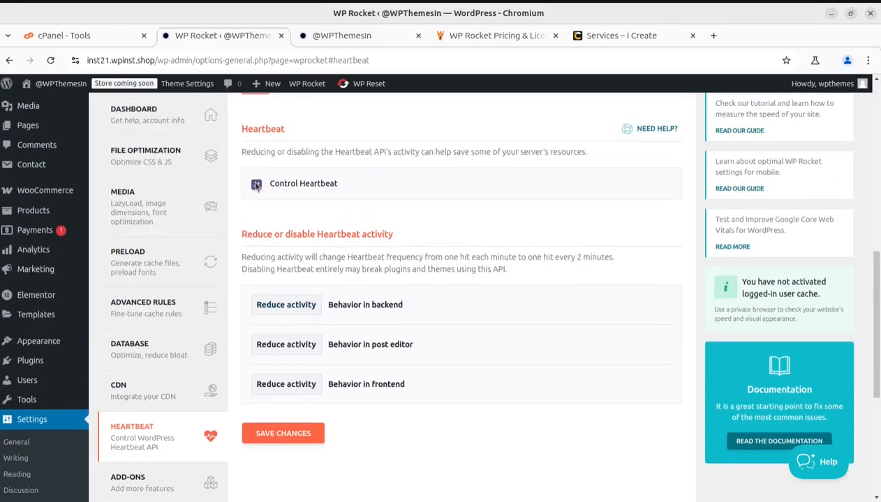
left_click(279, 436)
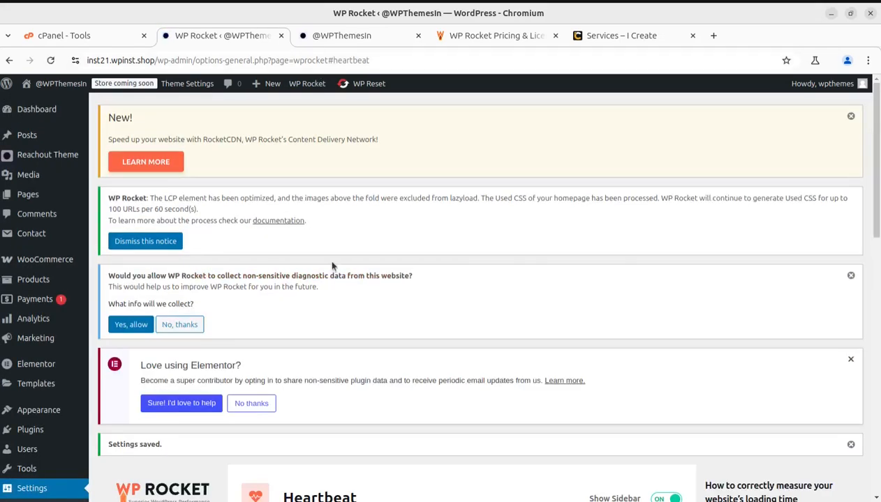
scroll(548, 370, "down", 4)
scroll(551, 374, "down", 4)
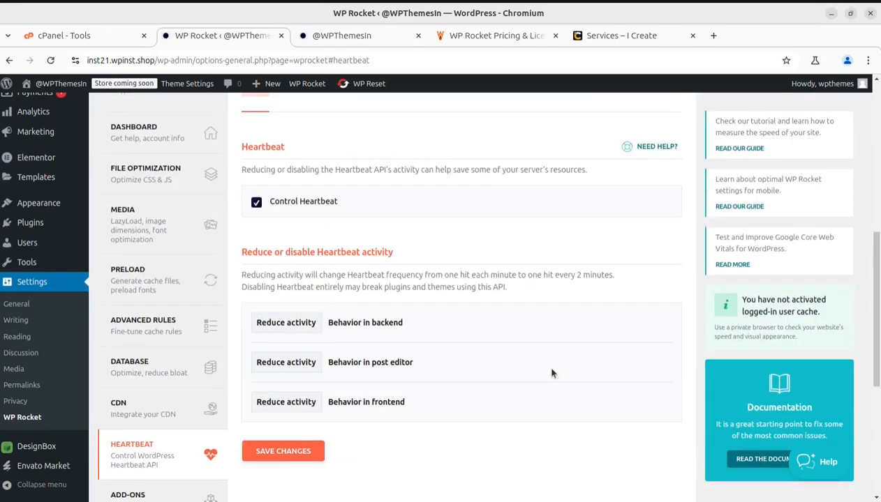
Step: Switch to the demo site and reload its homepage to check it with the Heartbeat settings saved
left_click(319, 36)
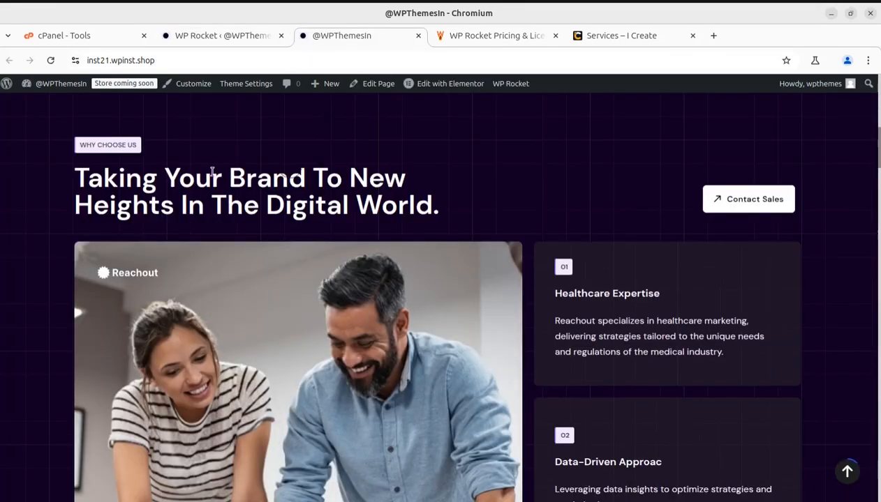
left_click(50, 60)
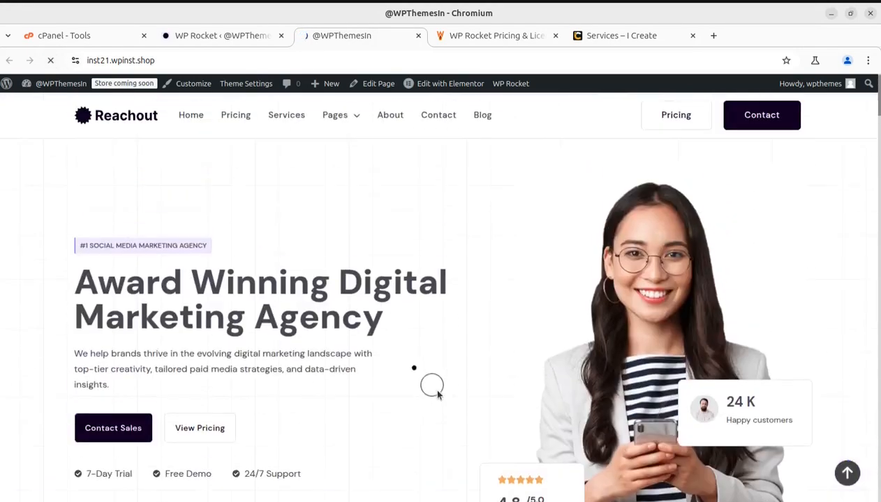
Step: Look over the demo homepage from its hero section down through the sections below and back up
scroll(438, 395, "down", 3)
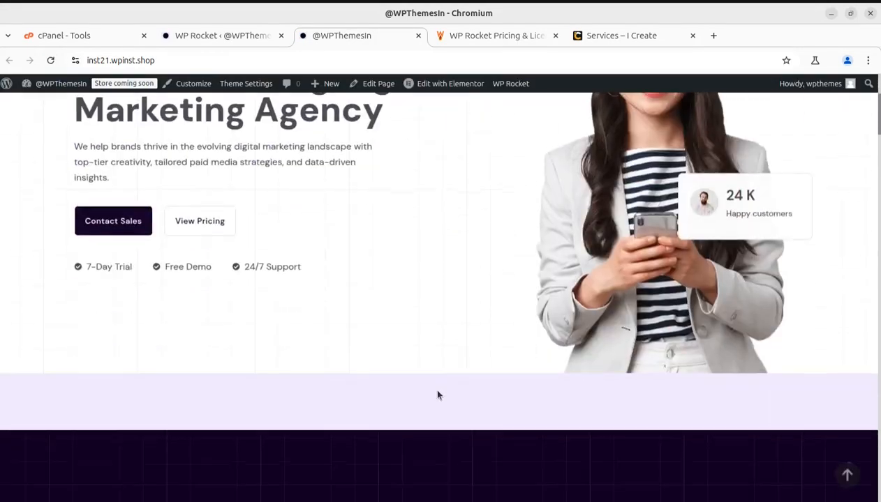
scroll(438, 395, "down", 4)
scroll(438, 395, "up", 7)
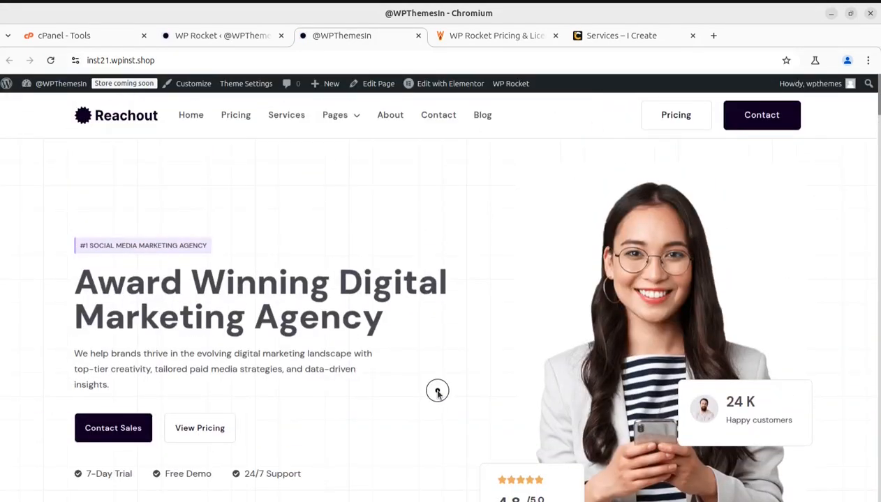
Step: Return to the WP Rocket settings, open Add-ons and switch the User Cache add-on on and back off
left_click(194, 35)
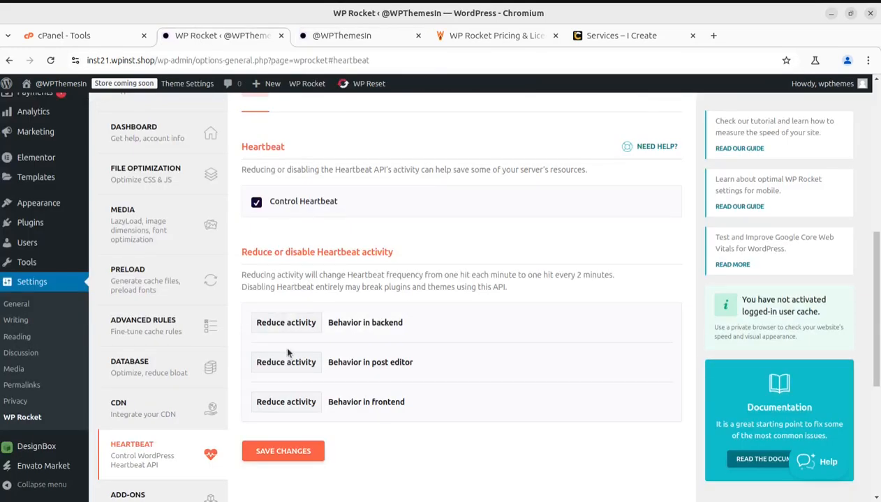
scroll(288, 354, "down", 3)
left_click(131, 303)
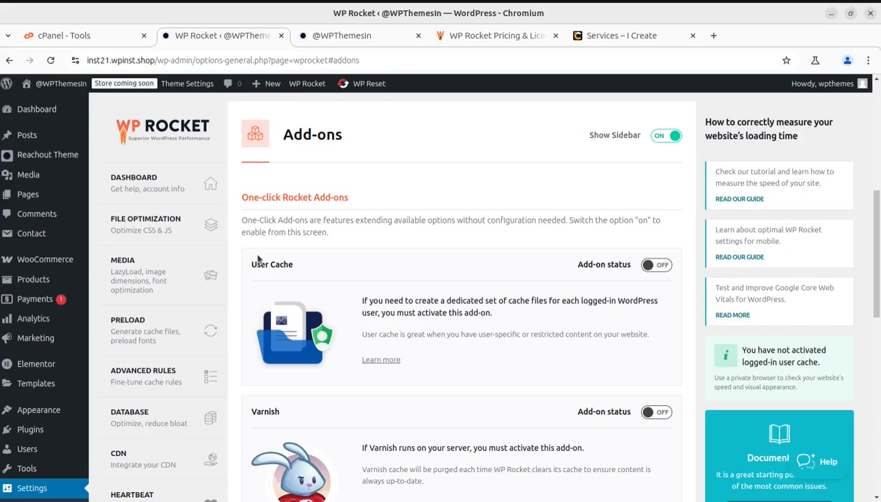
scroll(258, 275, "down", 2)
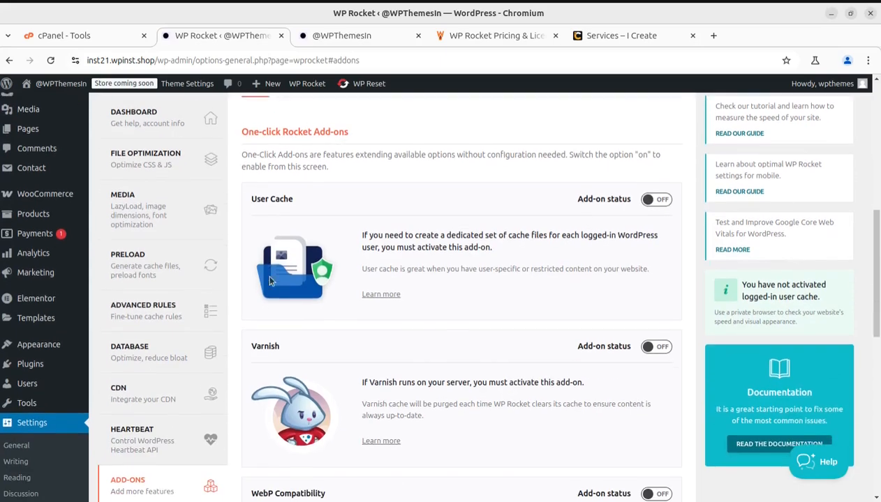
scroll(633, 236, "down", 2)
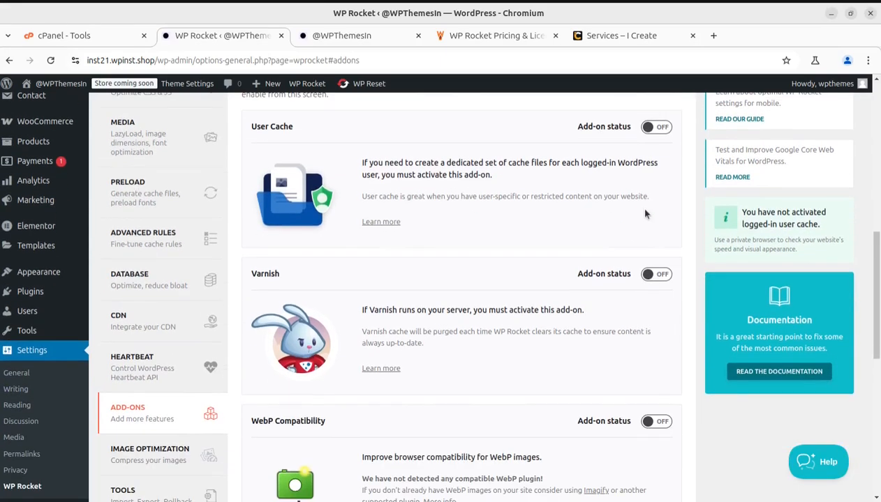
left_click(661, 129)
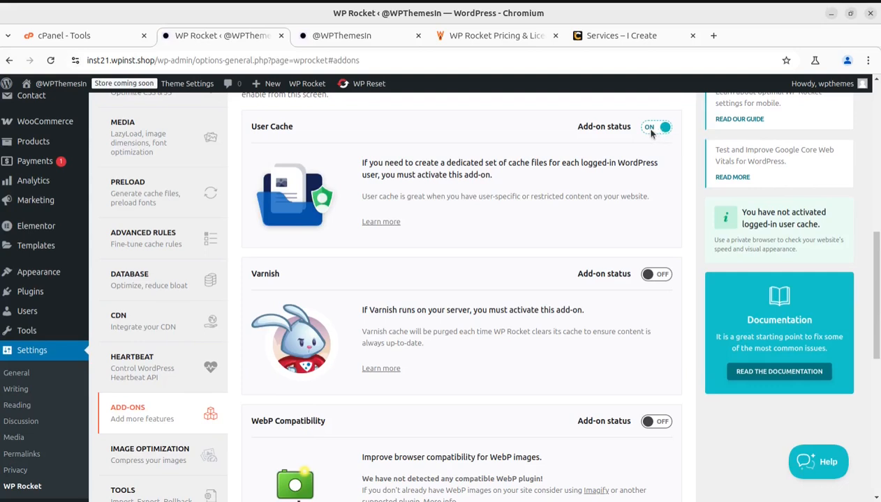
left_click(650, 130)
Step: Turn on the WebP Compatibility add-on for better browser support of WebP images
scroll(464, 366, "down", 2)
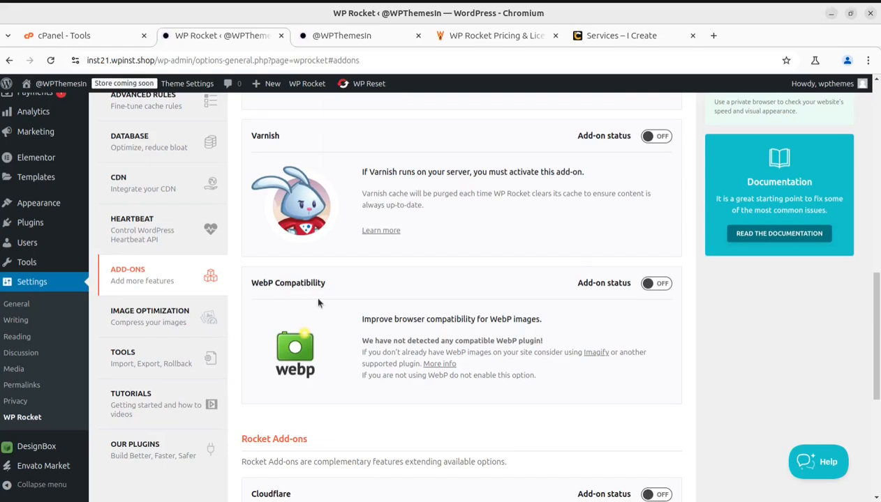
scroll(527, 338, "down", 1)
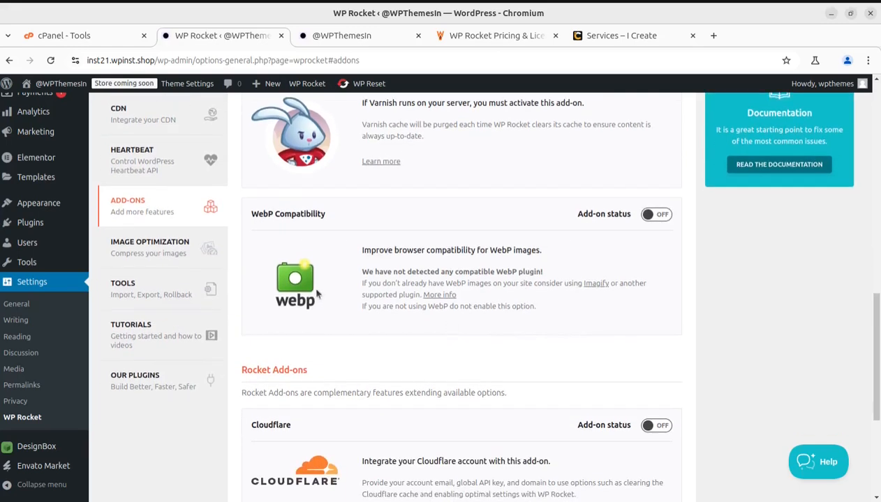
left_click_drag(354, 252, 559, 253)
left_click(659, 215)
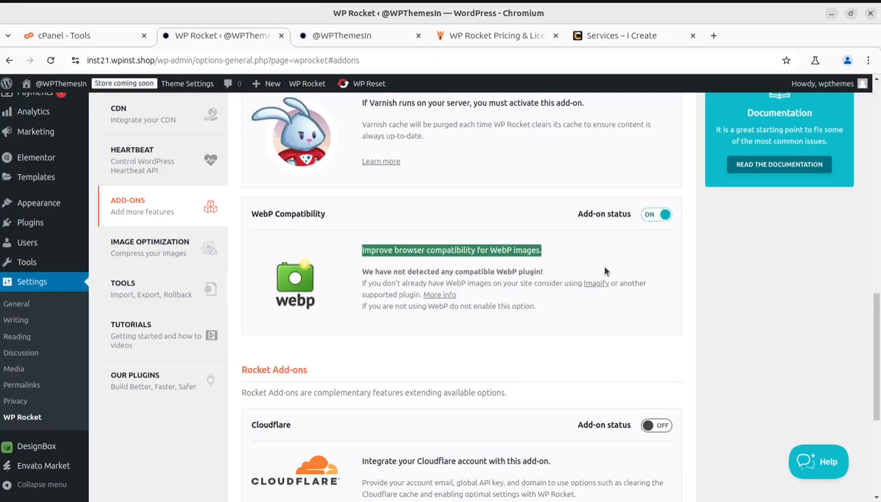
Step: Examine the Cloudflare and Sucuri add-ons and review the status of the one-click add-ons
scroll(246, 319, "down", 2)
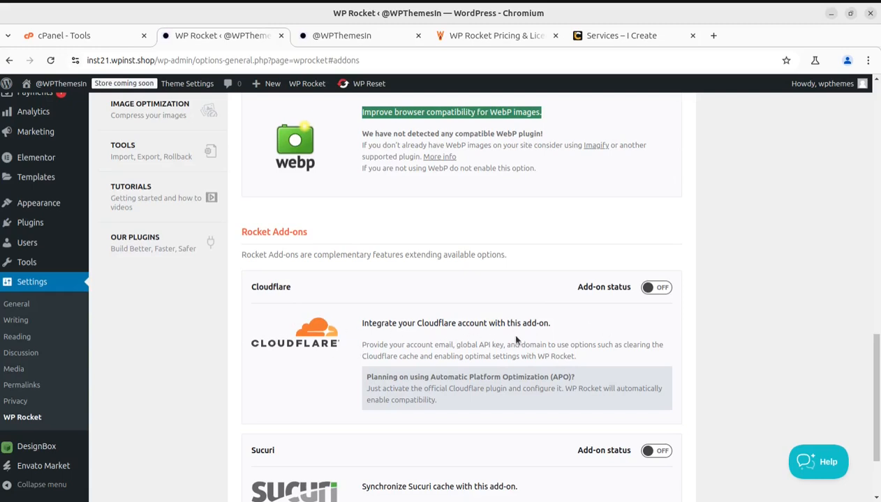
scroll(323, 289, "down", 2)
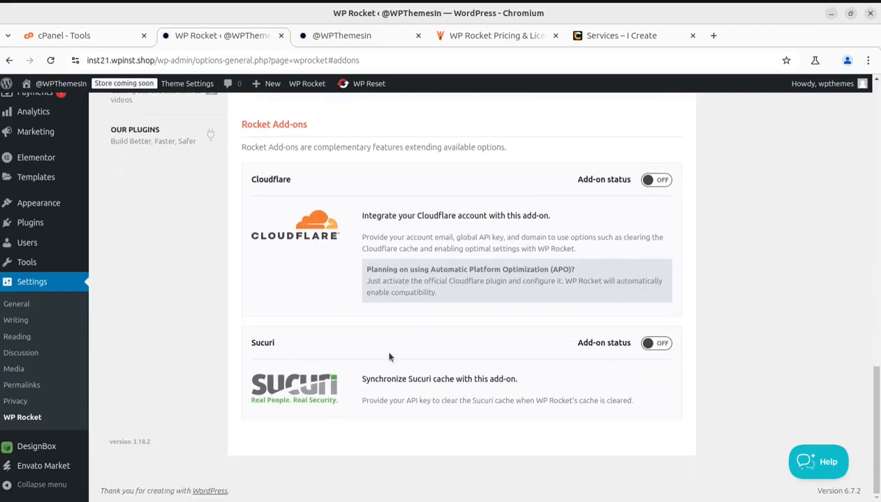
scroll(664, 326, "up", 8)
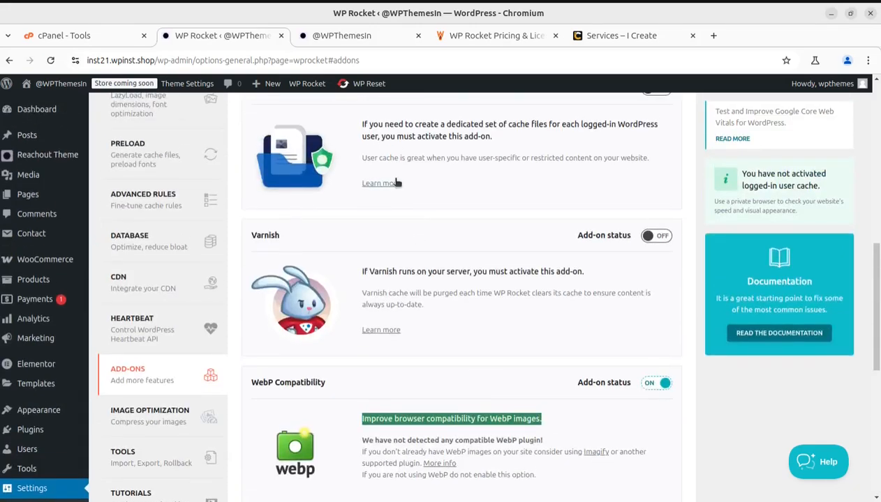
scroll(409, 307, "up", 2)
scroll(409, 304, "down", 4)
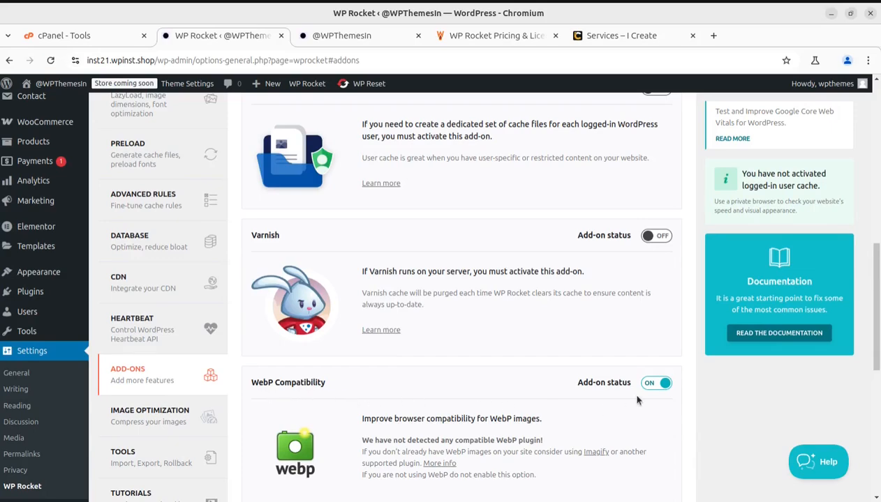
scroll(600, 398, "up", 3)
scroll(594, 397, "down", 9)
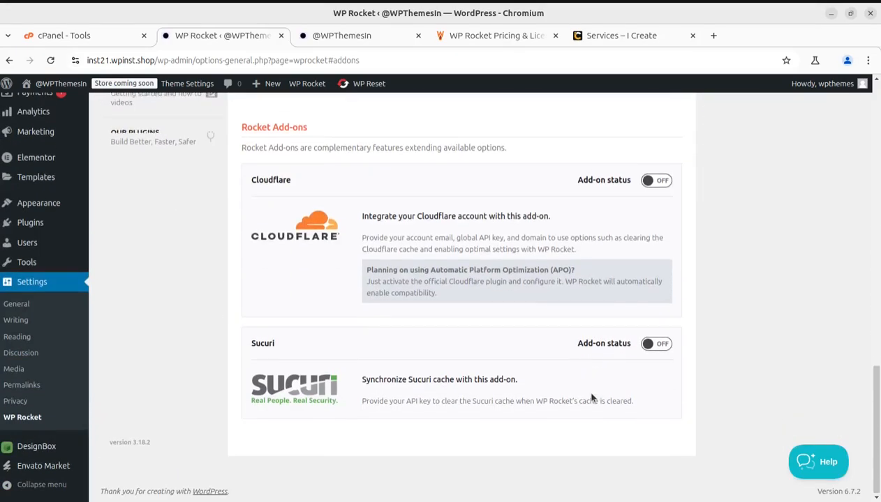
scroll(489, 352, "up", 3)
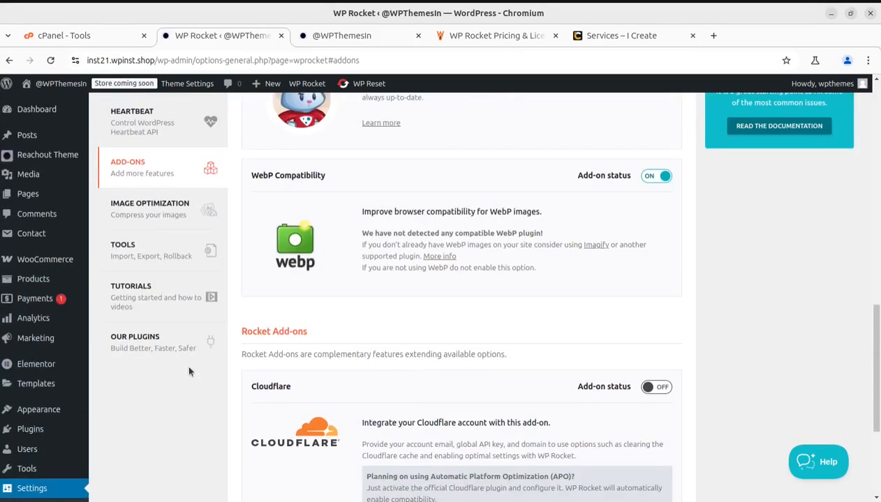
Step: Open the Image Optimization section and read the introduction to Imagify and how images affect loading time
left_click(123, 224)
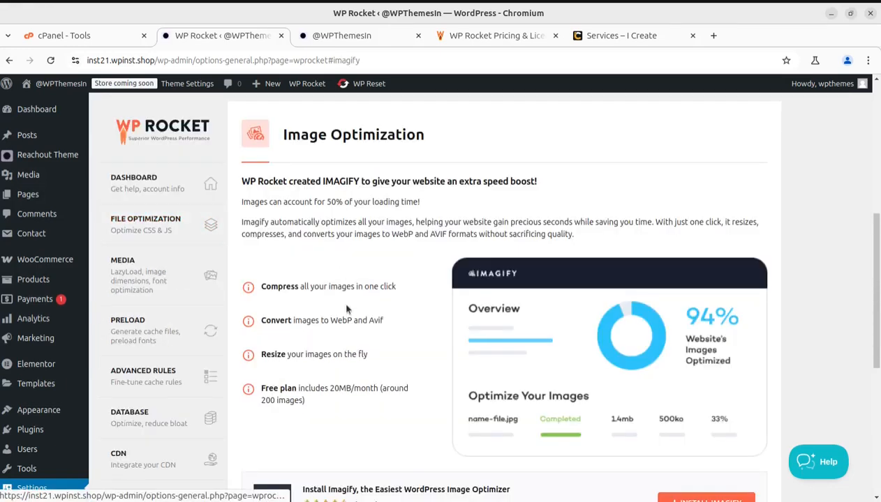
left_click_drag(241, 181, 539, 182)
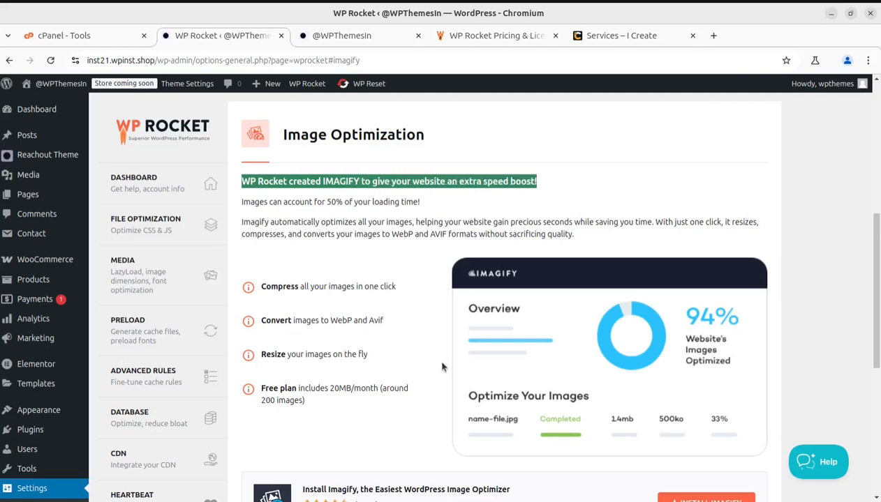
scroll(439, 362, "down", 3)
scroll(386, 292, "up", 2)
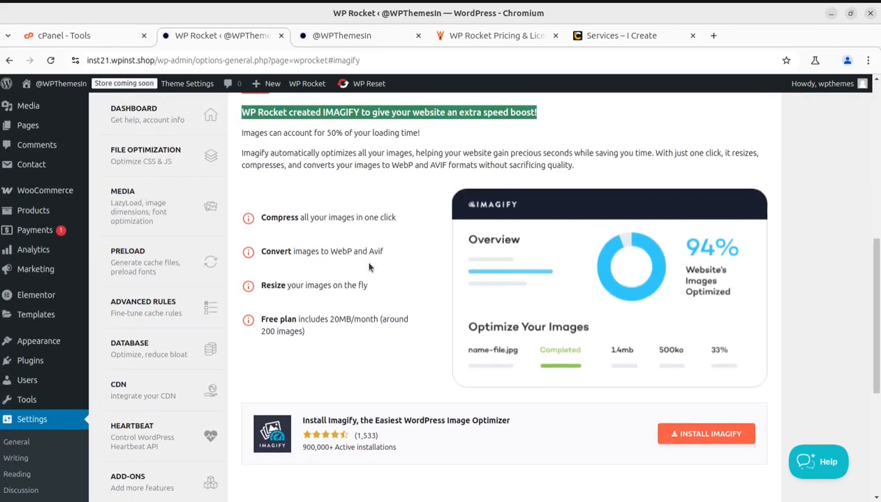
left_click_drag(242, 133, 330, 144)
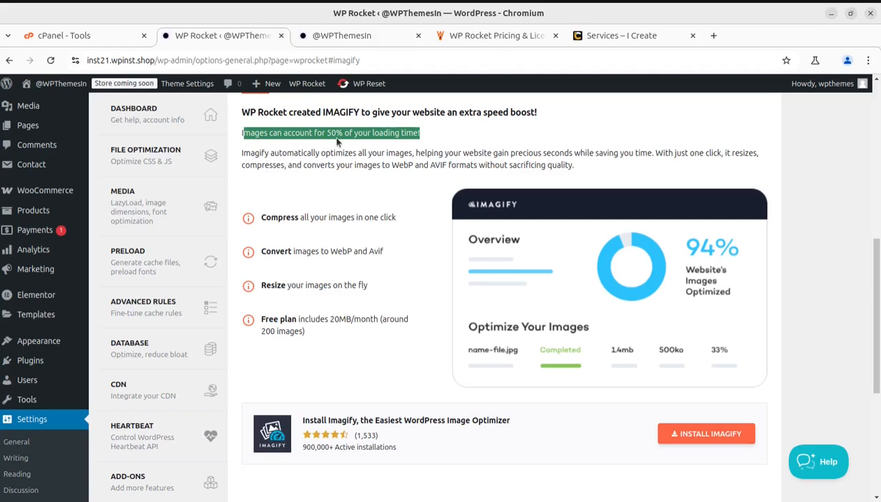
left_click(435, 139)
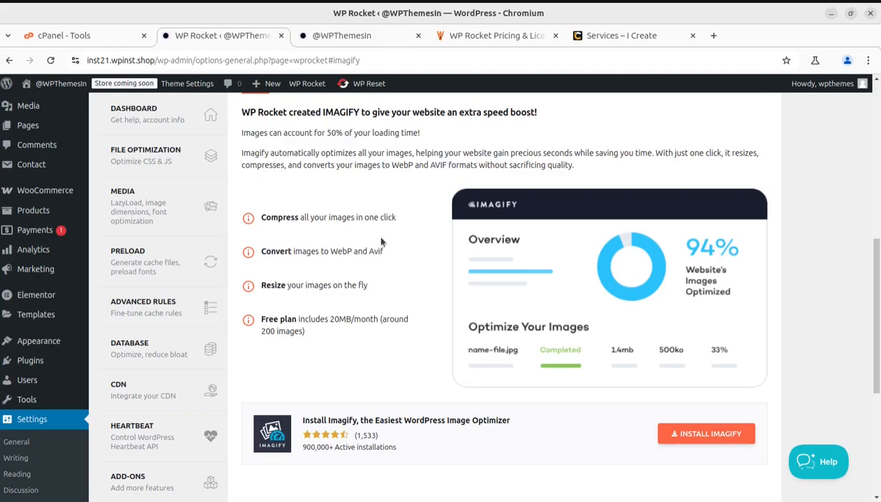
Step: Read Imagify's compress, convert and resize features and the monthly allowance of its free plan
scroll(381, 242, "down", 1)
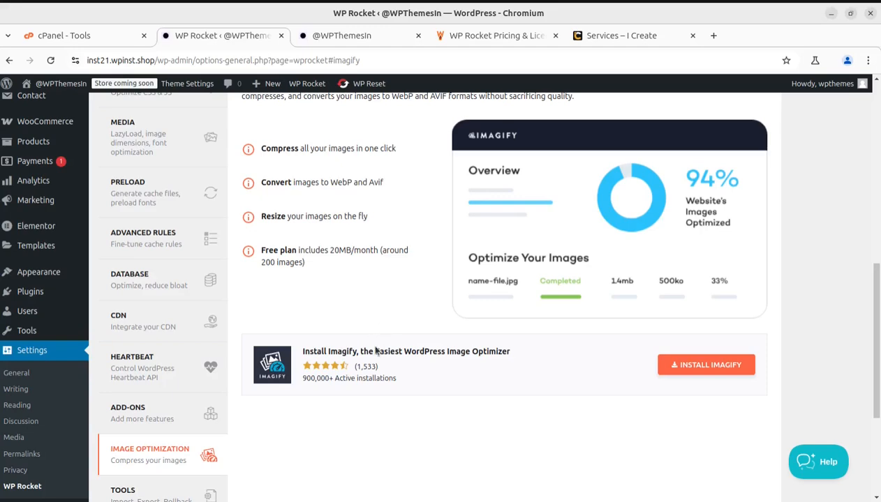
scroll(376, 351, "up", 2)
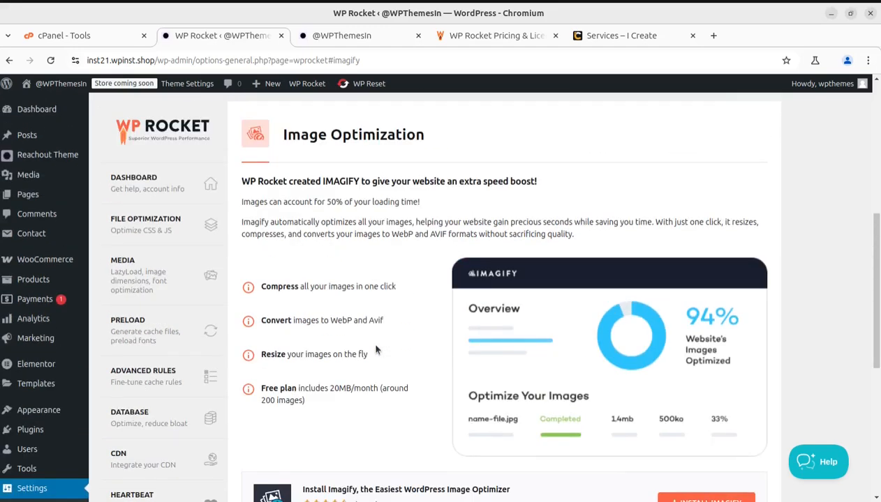
scroll(544, 447, "down", 2)
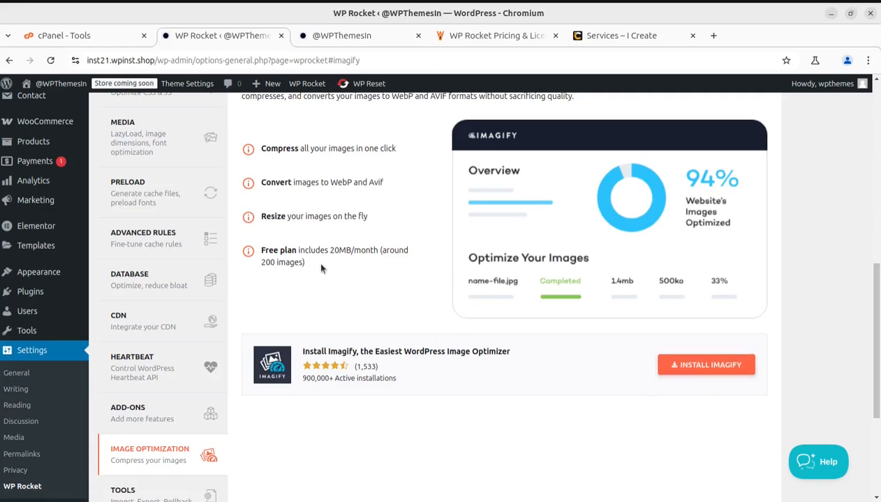
left_click_drag(263, 250, 396, 252)
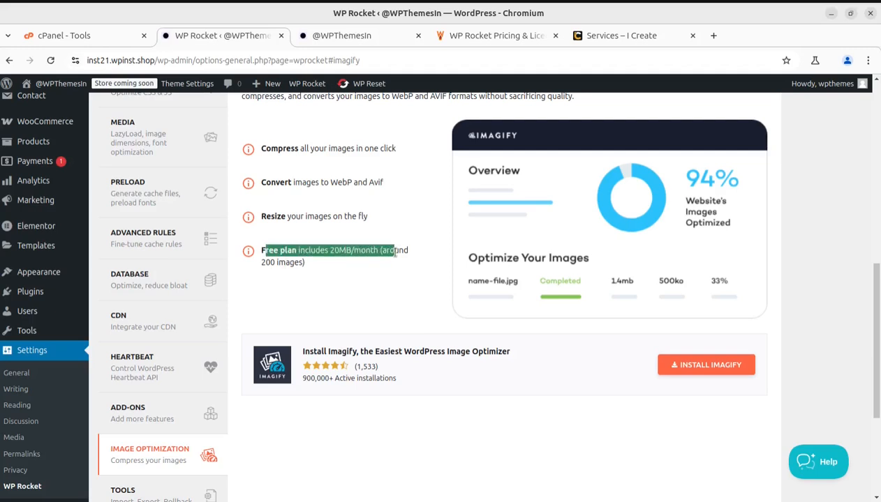
left_click(304, 277)
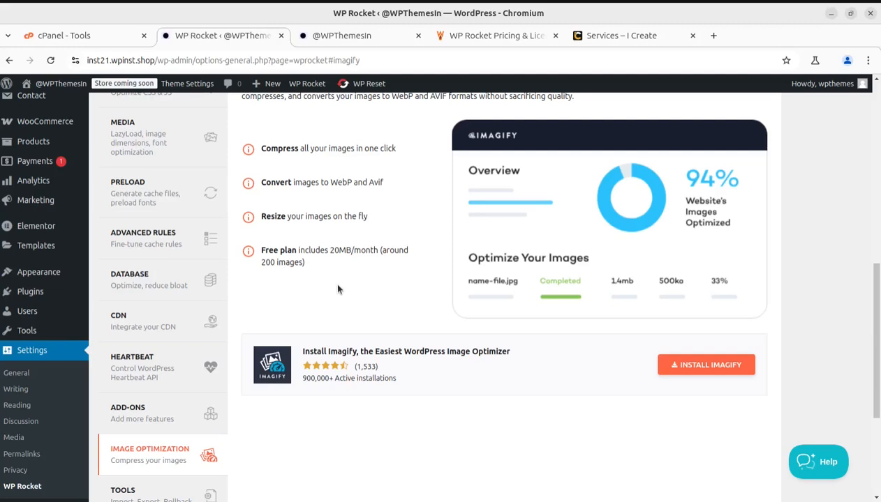
left_click_drag(308, 250, 354, 251)
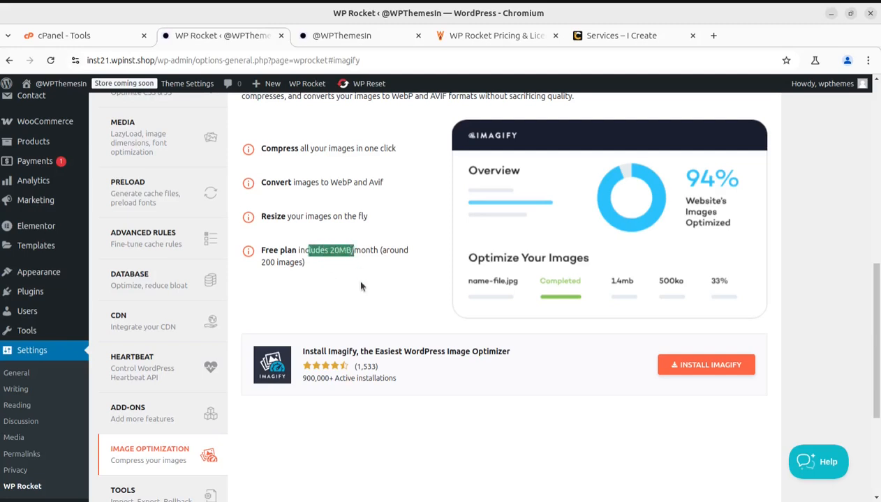
left_click(330, 274)
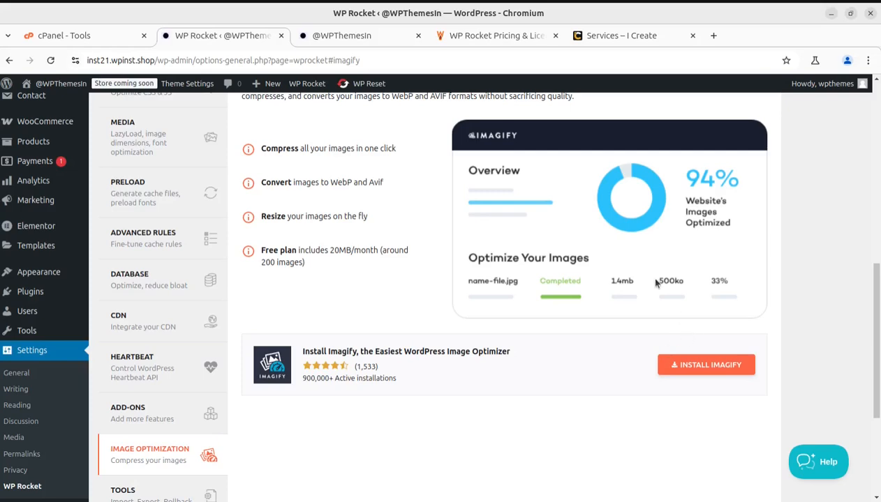
Step: Review the whole Image Optimization page again, including the Imagify overview graphic and the plugin's install offer
scroll(655, 283, "up", 2)
scroll(534, 310, "down", 1)
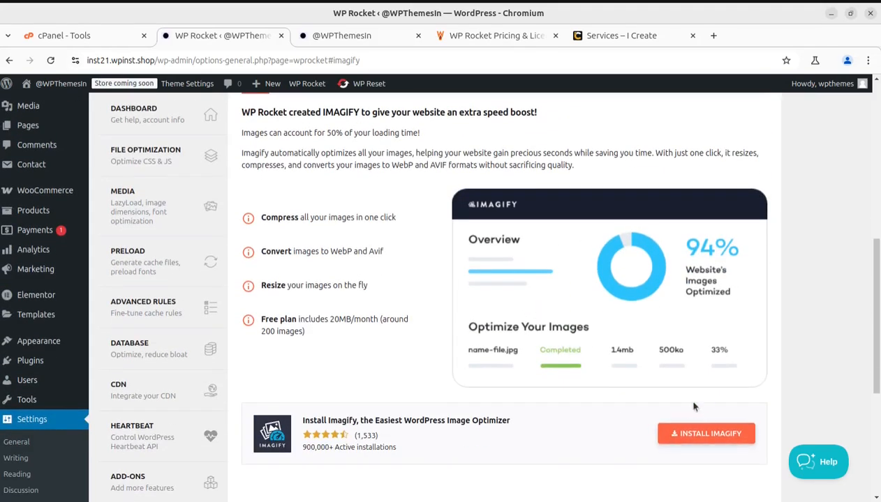
scroll(307, 382, "up", 2)
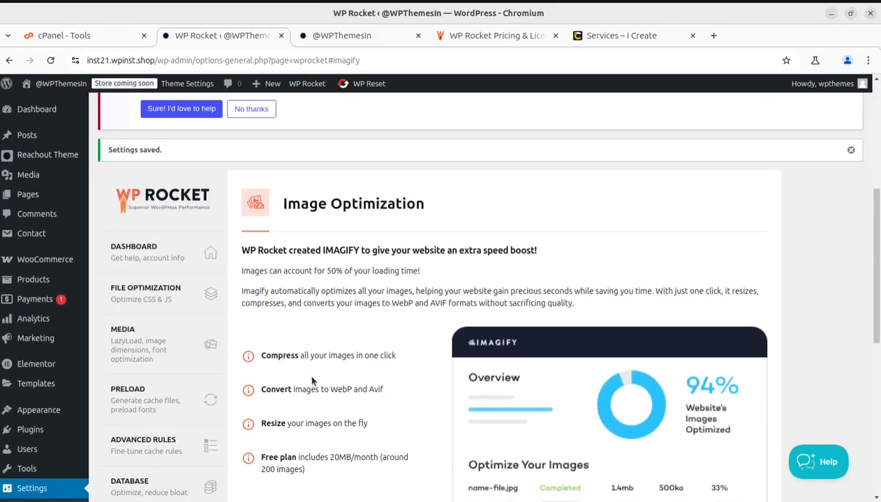
scroll(311, 380, "down", 3)
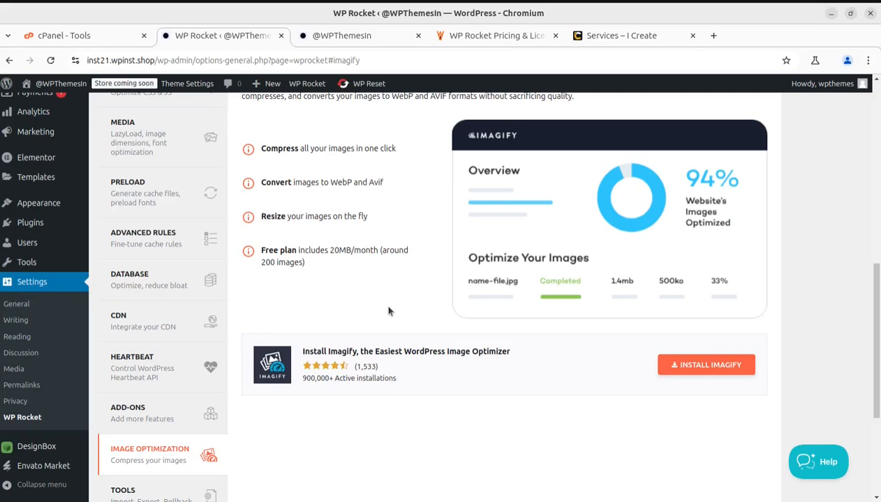
scroll(308, 348, "down", 1)
scroll(311, 349, "up", 3)
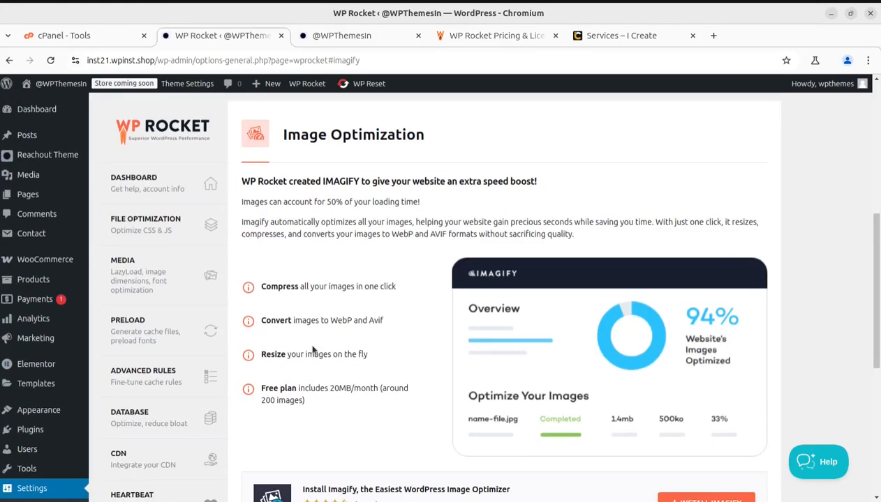
scroll(313, 350, "down", 1)
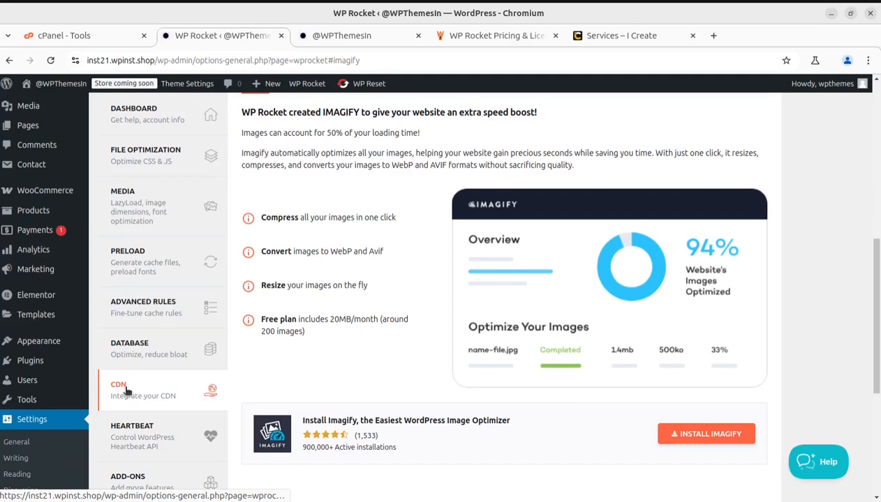
scroll(361, 387, "down", 1)
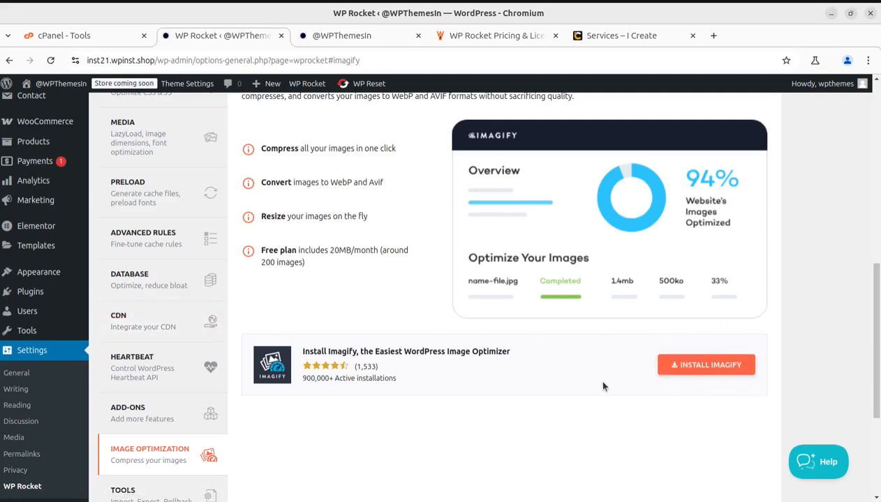
scroll(604, 387, "up", 3)
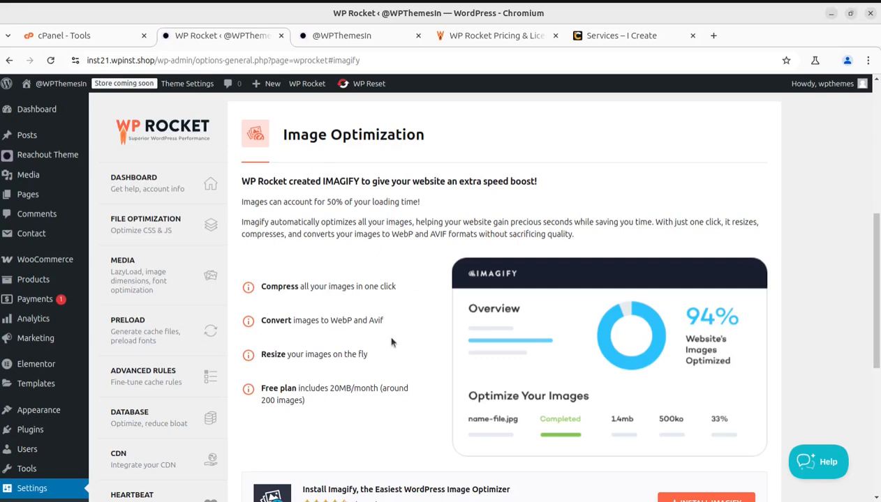
Step: Open WP Rocket's Tools section and review the export, import and rollback settings
scroll(392, 342, "down", 2)
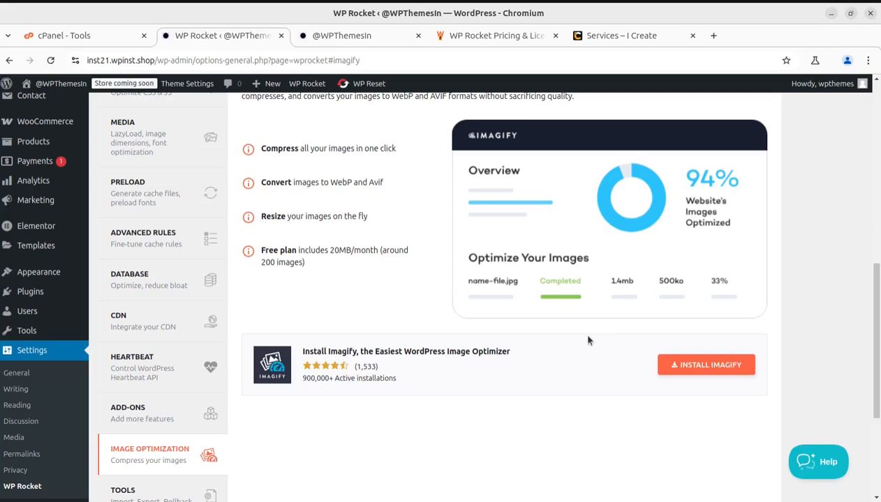
scroll(585, 337, "down", 2)
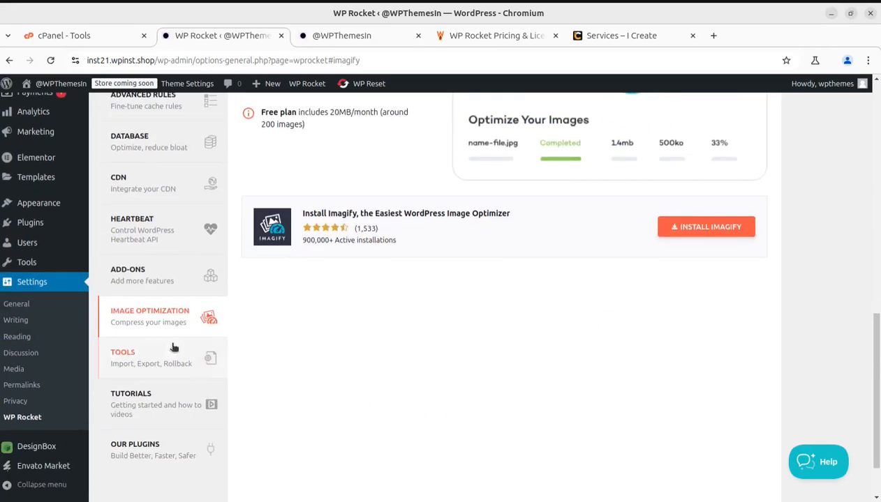
left_click(154, 357)
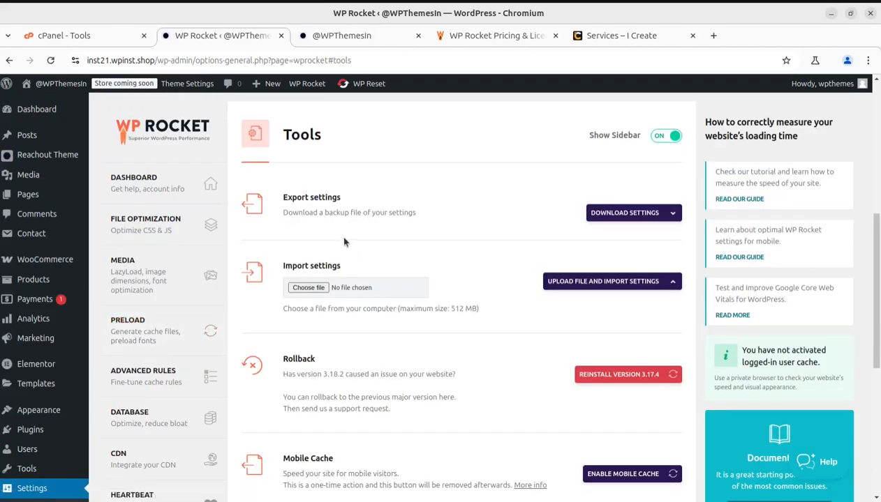
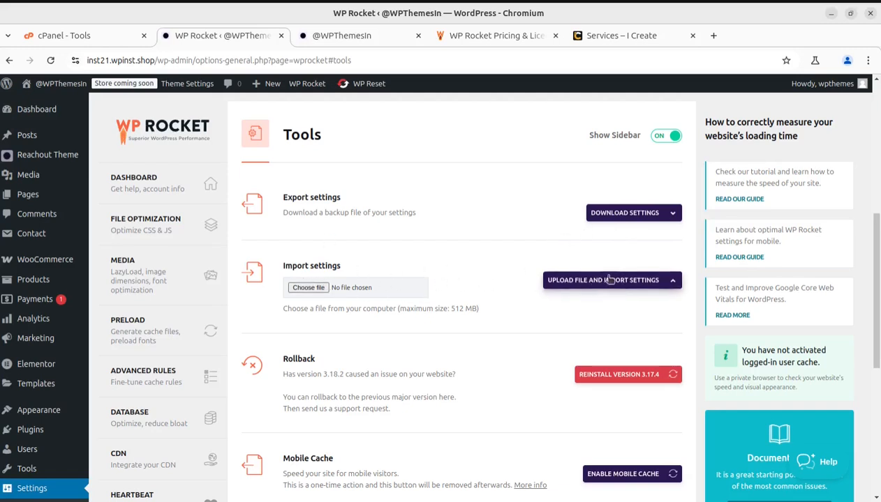
scroll(645, 286, "down", 4)
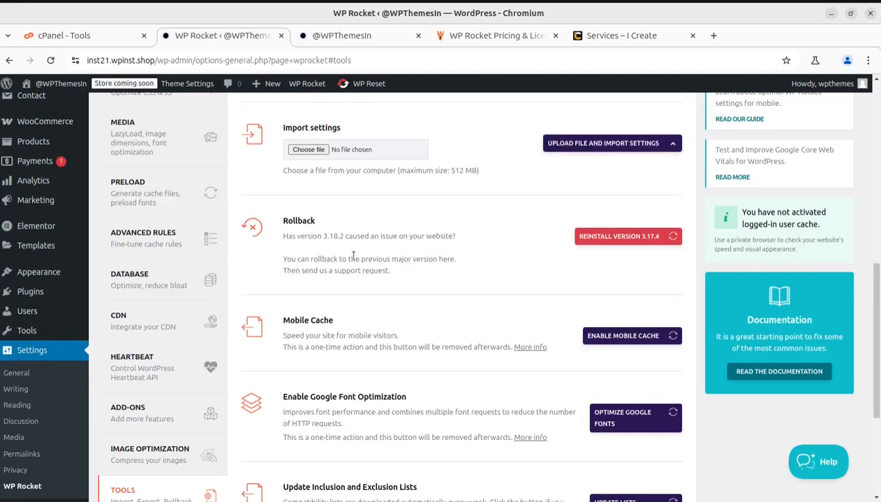
left_click_drag(284, 236, 345, 237)
Step: Open the home page of the WP Rocket website and look over its Resources and Why WP Rocket? entries
left_click(472, 36)
scroll(298, 329, "down", 1)
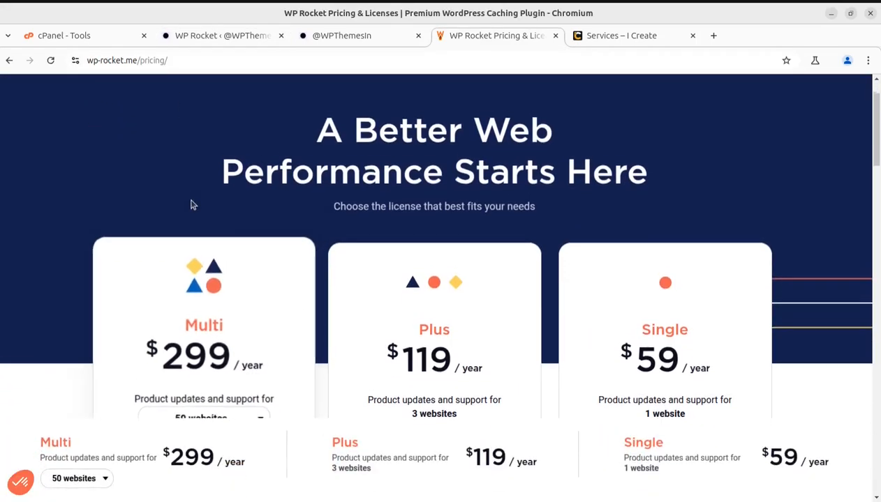
scroll(191, 202, "up", 2)
left_click(137, 112)
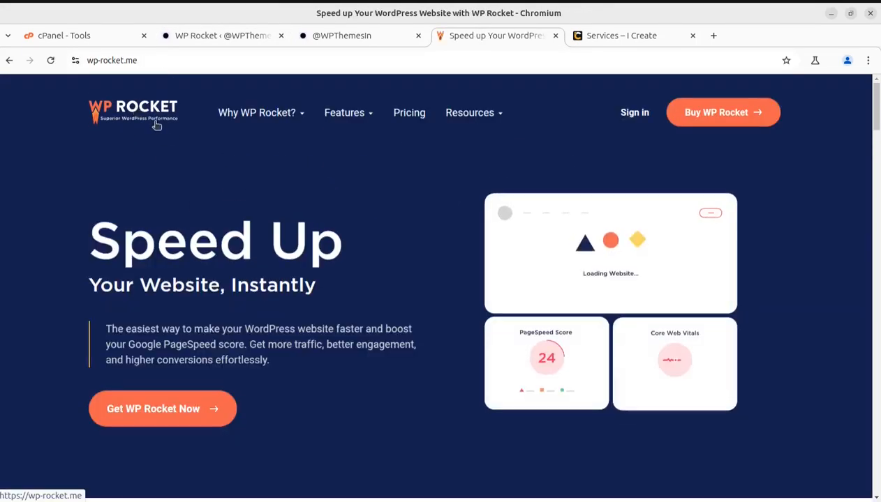
scroll(322, 279, "down", 5)
scroll(322, 280, "up", 5)
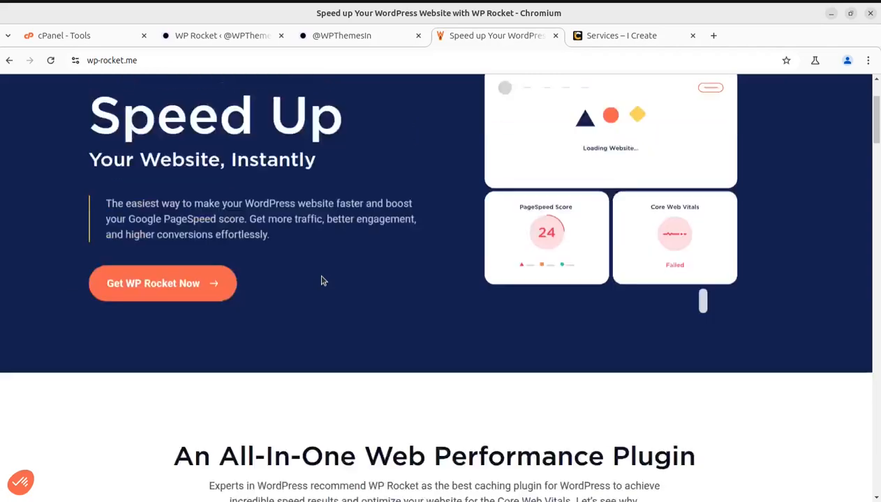
mouse_move(502, 142)
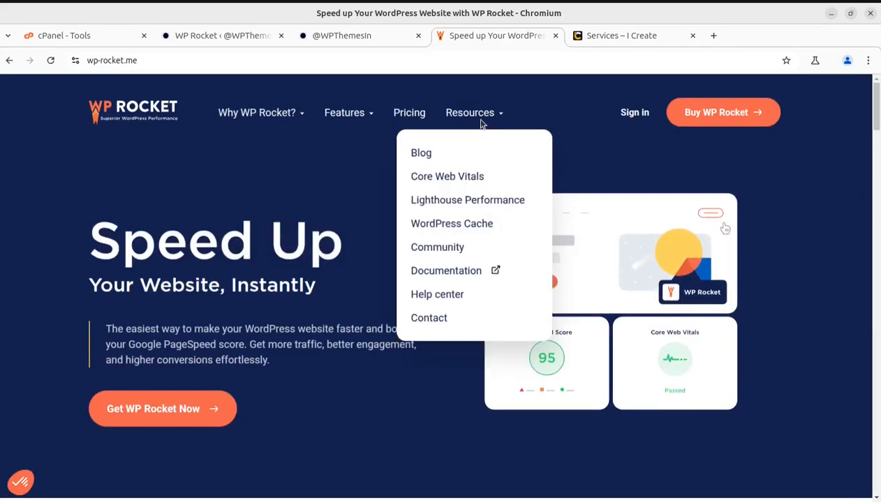
mouse_move(276, 114)
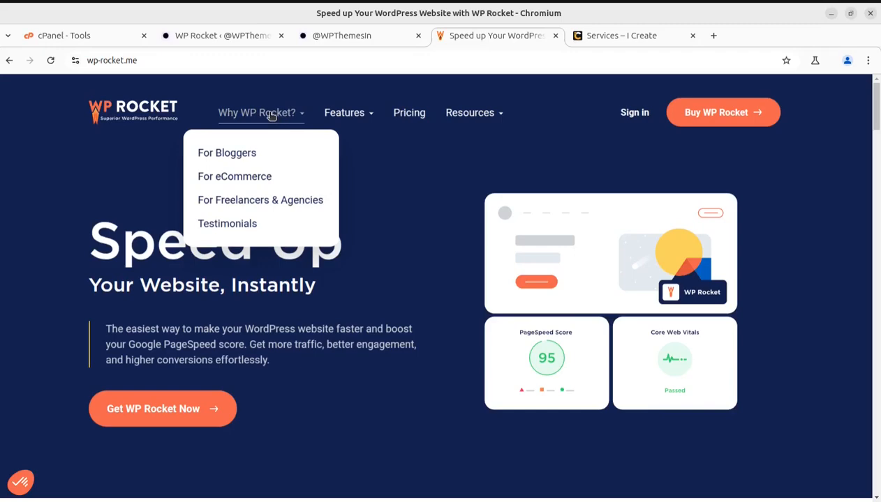
Step: Skim the home page's sections on web performance, time saving and cutting-edge optimization technology
scroll(381, 282, "down", 2)
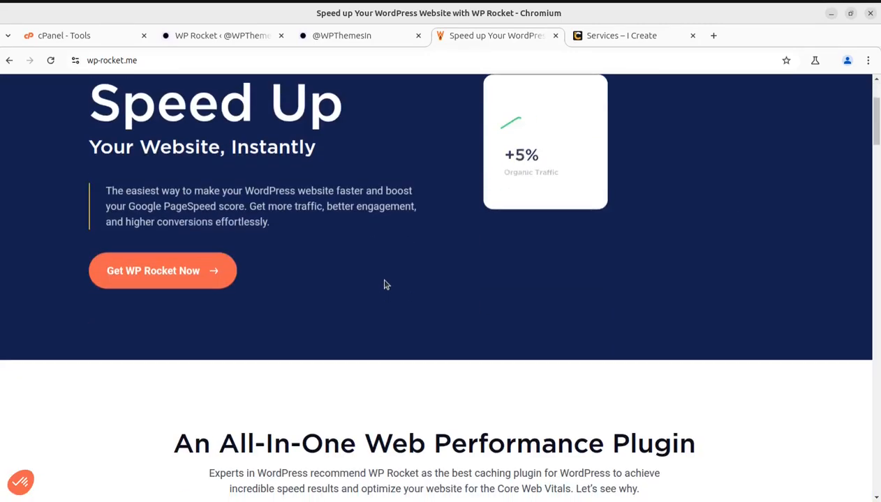
scroll(384, 284, "down", 8)
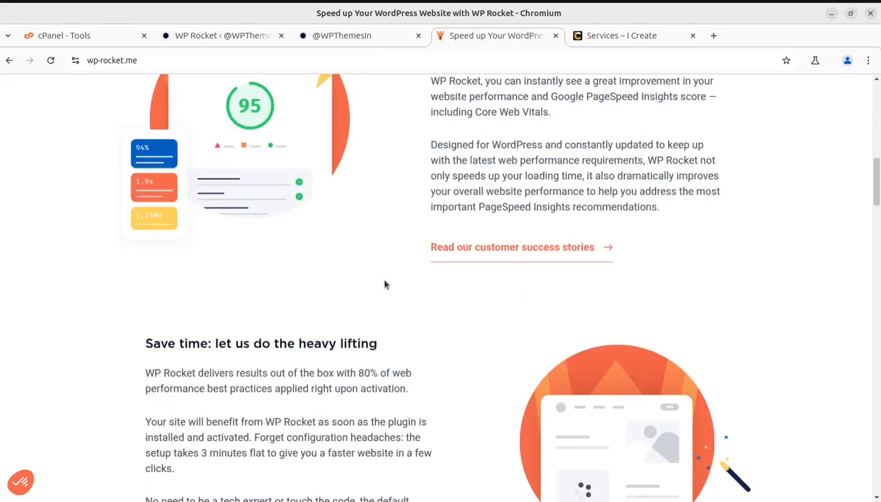
scroll(383, 285, "down", 5)
scroll(384, 285, "down", 2)
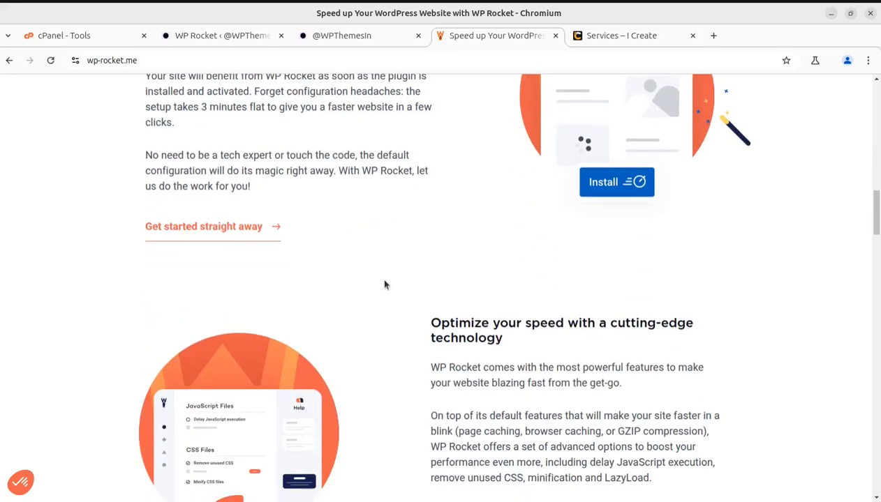
scroll(384, 285, "up", 15)
scroll(384, 285, "up", 5)
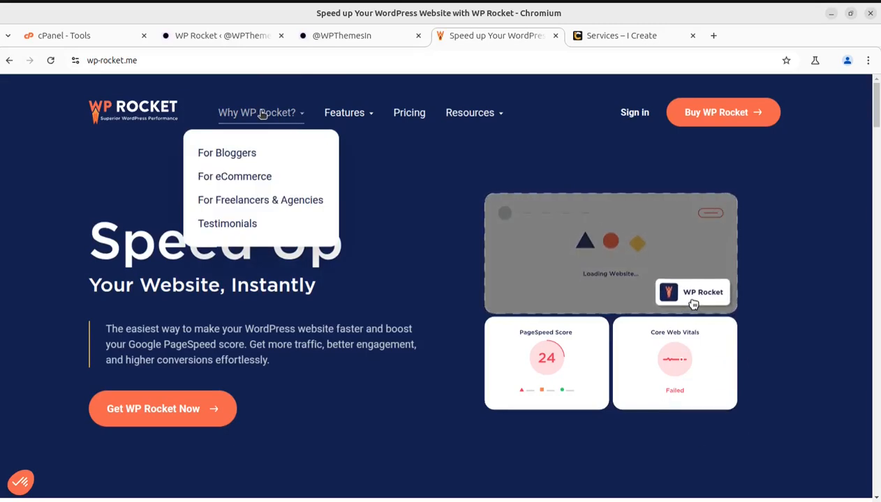
Step: Open the WP Rocket plugin changelog and highlight the version and date of the latest release
mouse_move(342, 113)
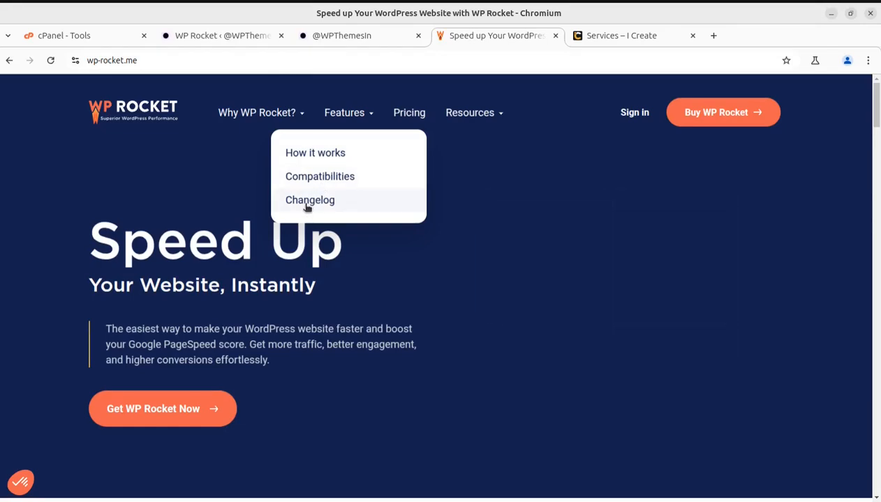
left_click(307, 203)
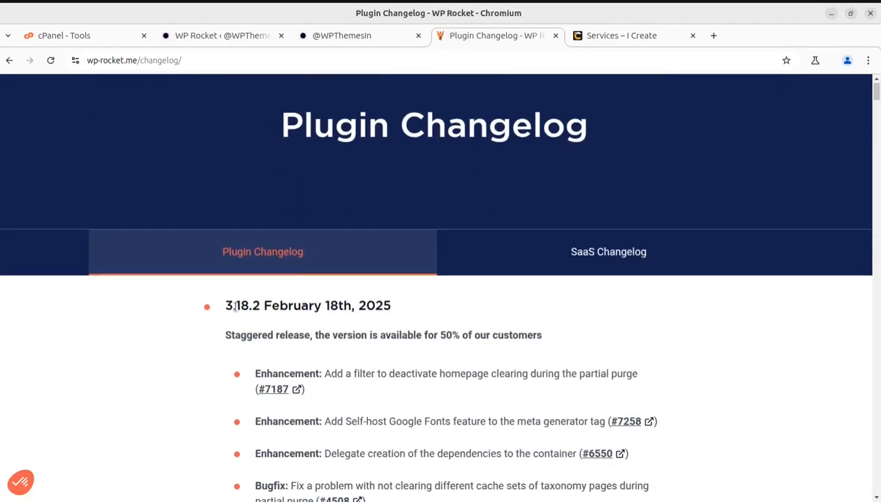
left_click_drag(228, 306, 408, 313)
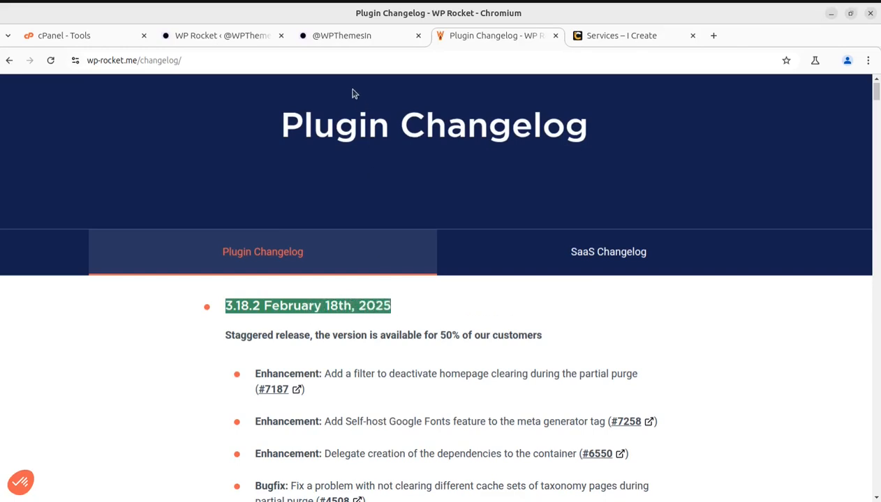
Step: Return to the WP Rocket Tools page and check the installed version in the Rollback text and the page footer
left_click(251, 40)
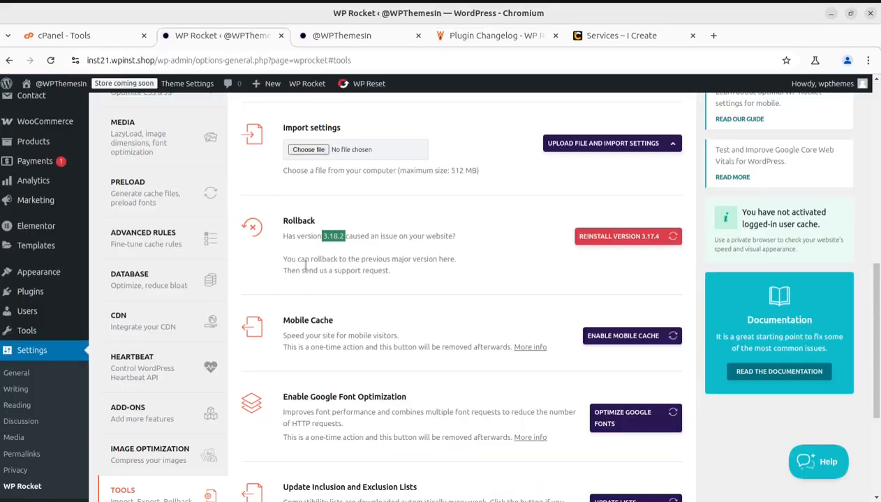
left_click_drag(321, 236, 345, 236)
scroll(234, 355, "down", 3)
left_click_drag(133, 441, 109, 441)
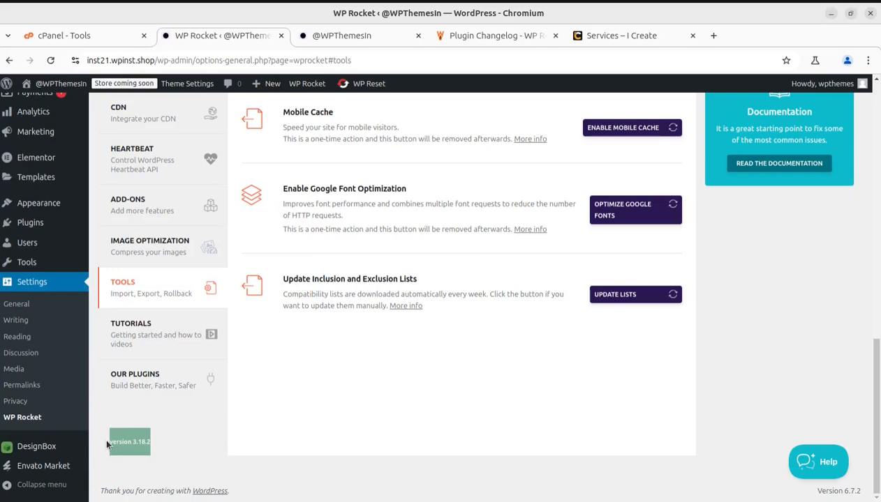
scroll(173, 423, "up", 5)
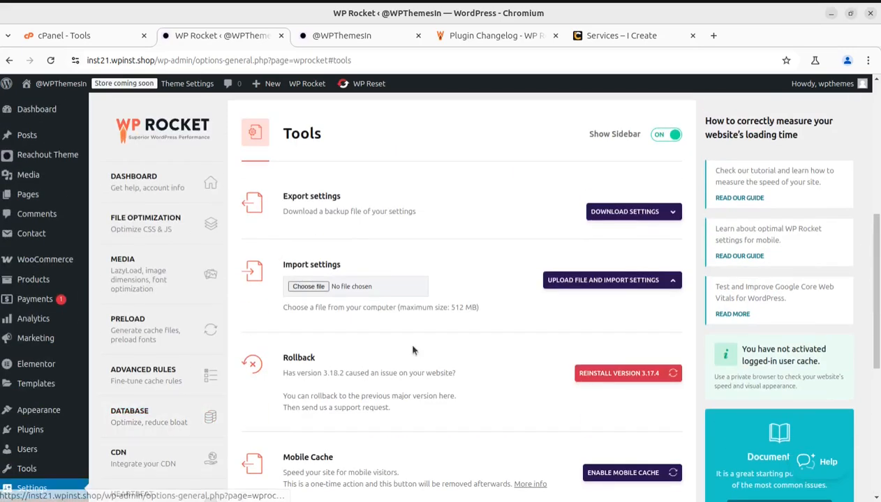
scroll(412, 352, "down", 2)
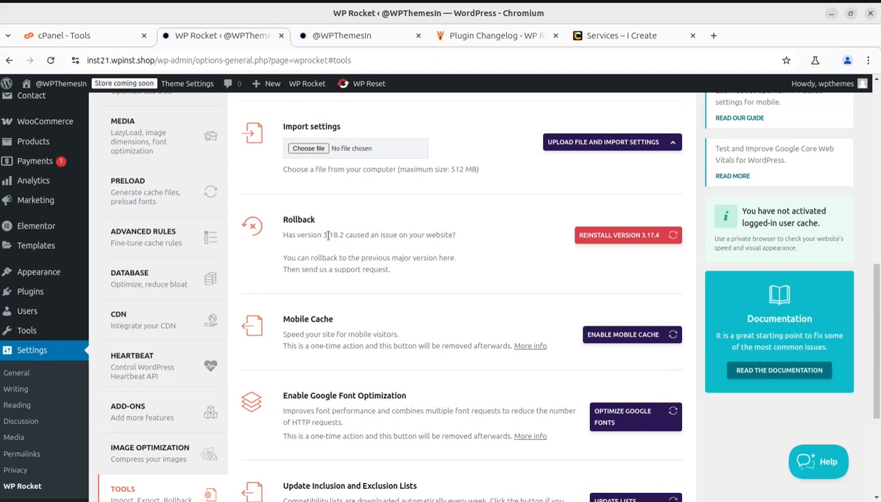
left_click_drag(322, 235, 344, 236)
Step: Read the Mobile Cache tool's description, including the note about its one-time action
scroll(298, 340, "down", 1)
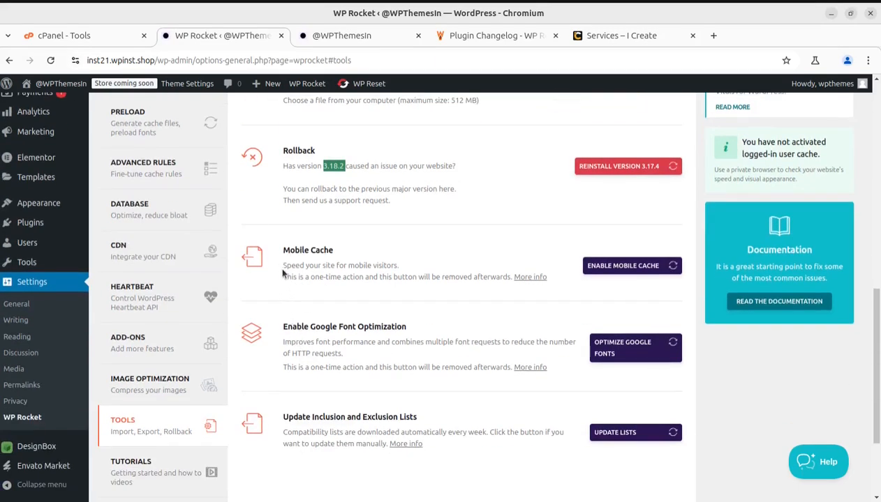
left_click_drag(283, 270, 386, 277)
left_click(565, 281)
left_click_drag(291, 266, 402, 275)
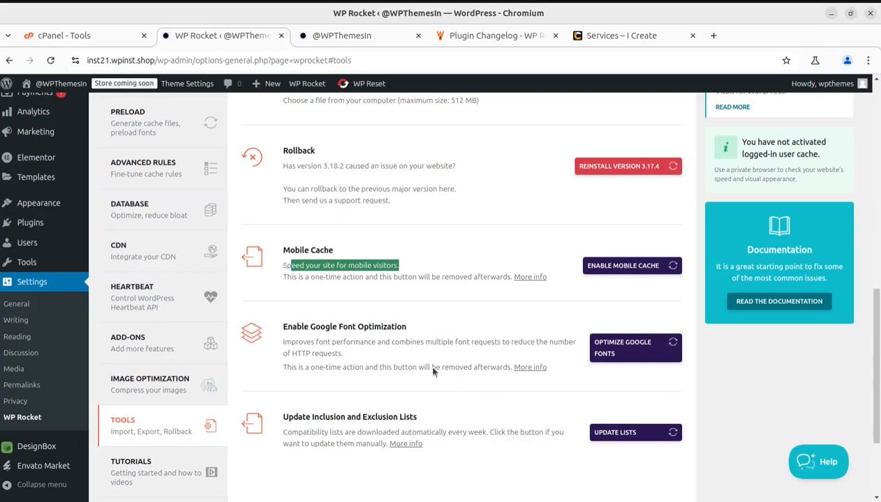
Step: Review the Enable Google Font Optimization tool and the Update Inclusion and Exclusion Lists tool
left_click_drag(282, 327, 426, 336)
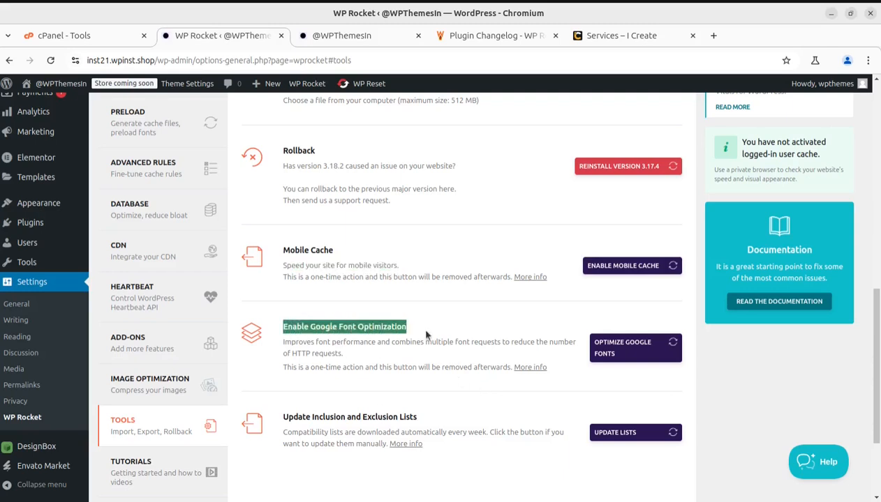
scroll(437, 337, "down", 3)
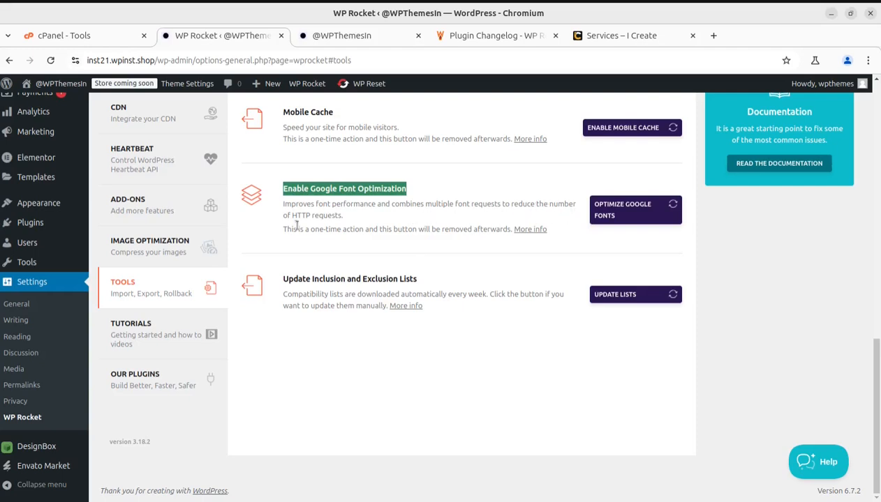
left_click_drag(284, 235, 325, 240)
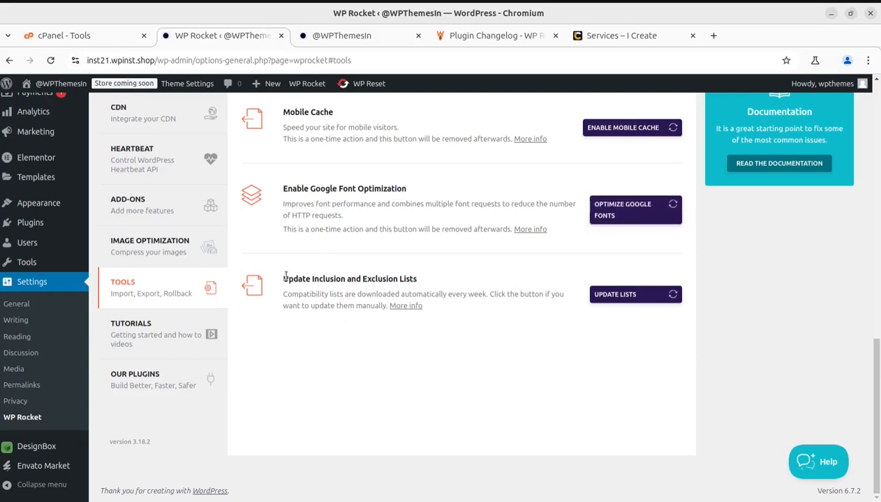
left_click_drag(285, 278, 417, 277)
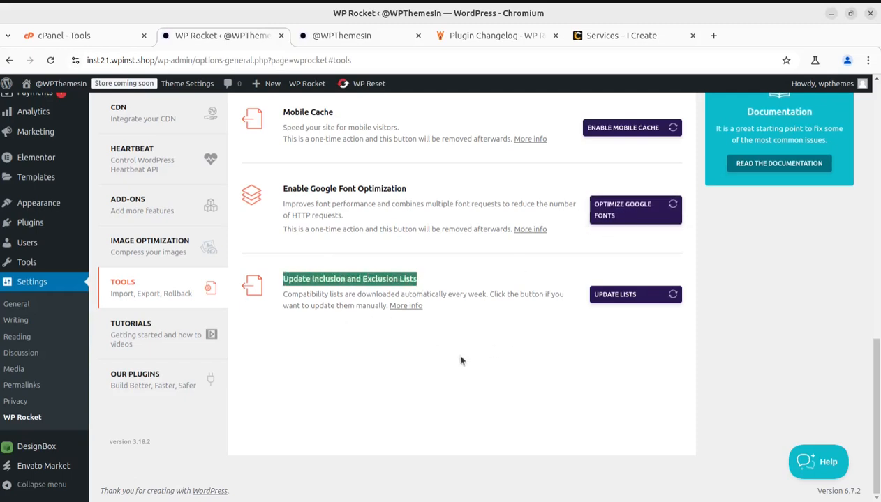
Step: Open the Our Plugins section and skim its plugin offers, including Imagify under Optimize Performance
left_click(144, 380)
scroll(375, 336, "down", 4)
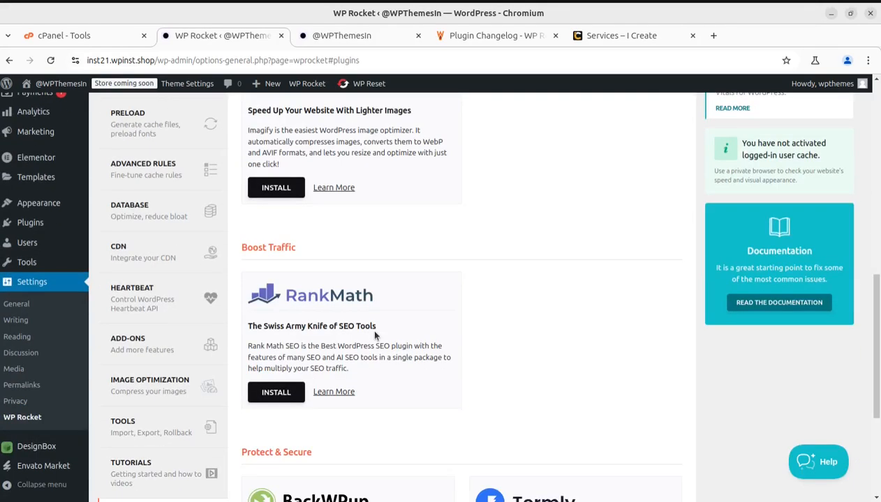
scroll(374, 336, "down", 2)
scroll(375, 336, "up", 4)
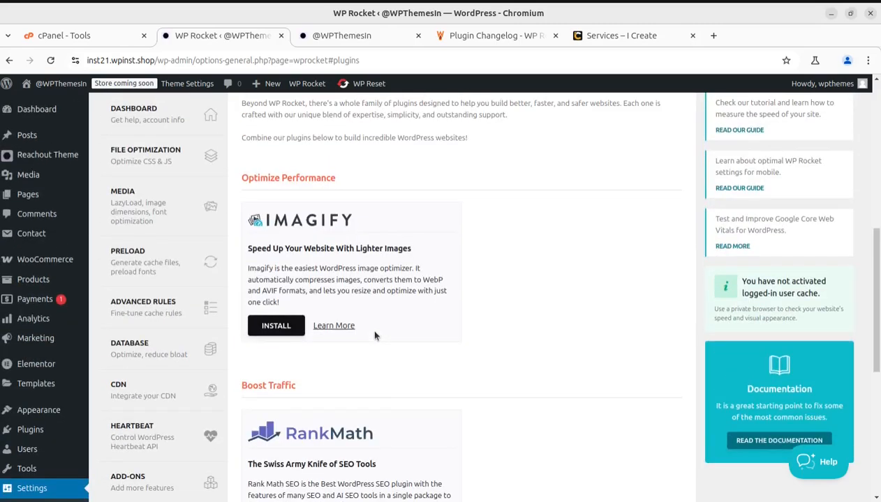
scroll(375, 336, "up", 4)
scroll(364, 333, "down", 2)
scroll(362, 310, "down", 3)
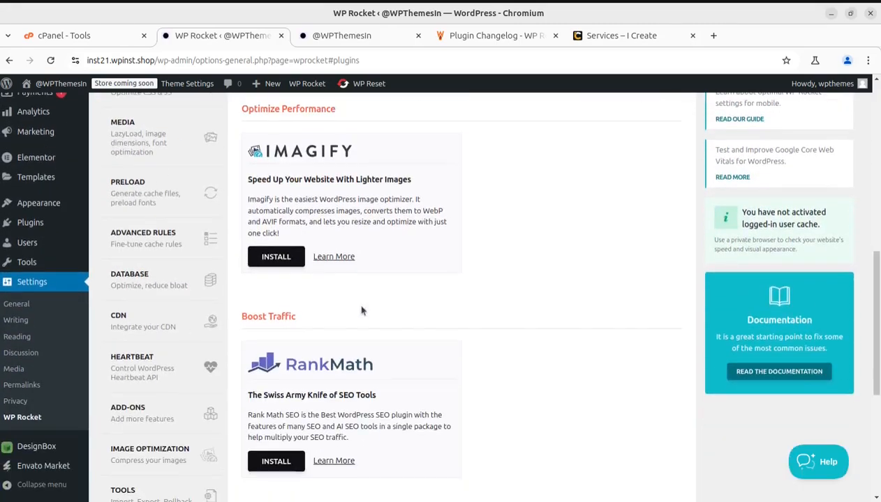
Step: Read the descriptions of the RankMath, BackWPup and Termly plugins, then go back to the start of Our Plugins
scroll(362, 311, "down", 3)
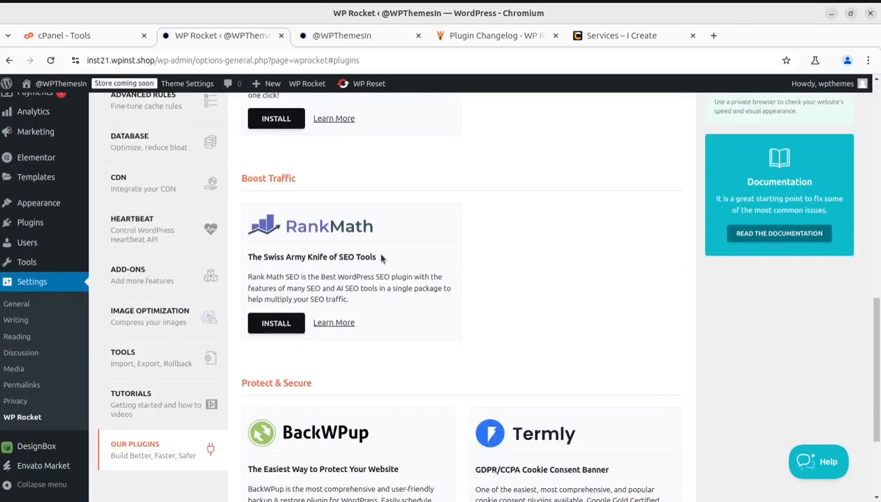
scroll(381, 259, "down", 3)
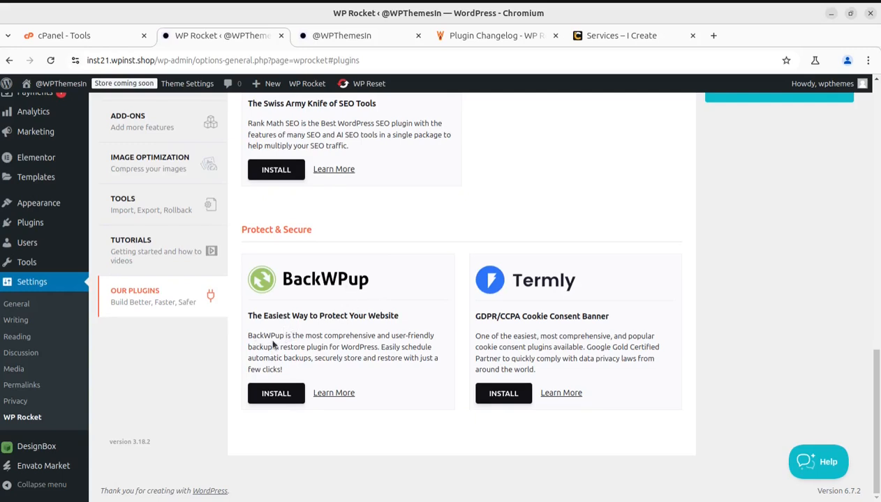
left_click_drag(294, 337, 415, 347)
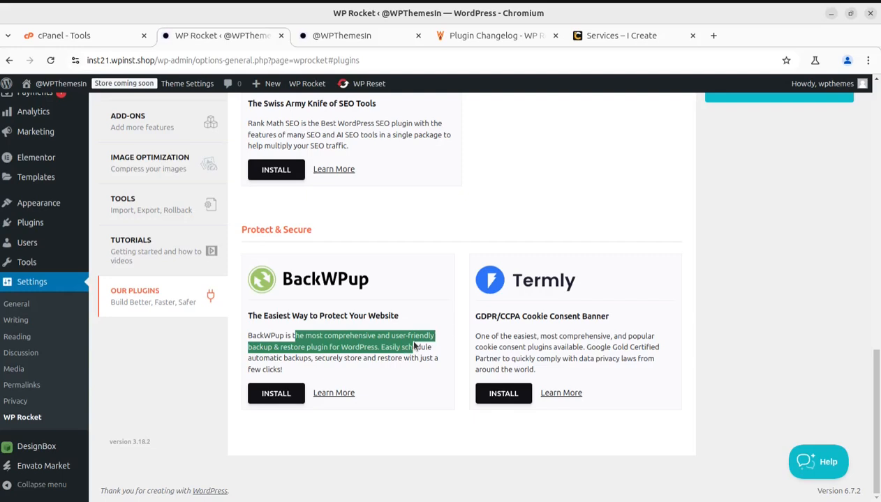
left_click(402, 392)
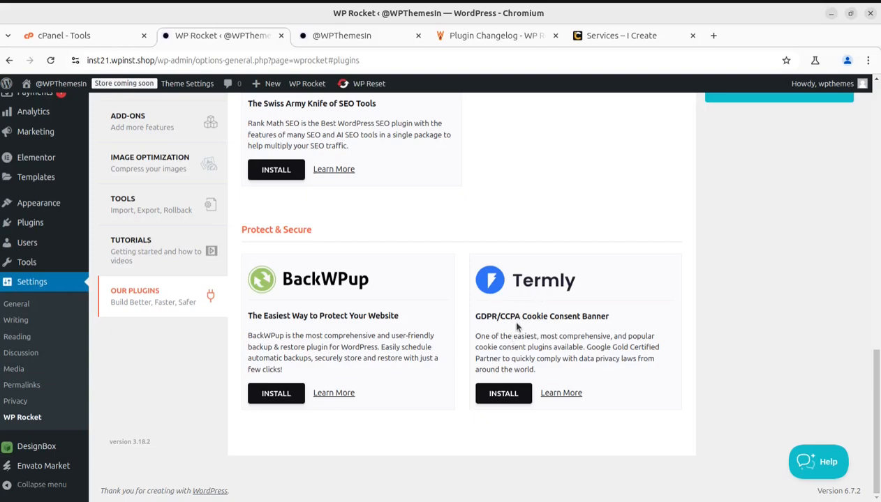
scroll(516, 326, "up", 10)
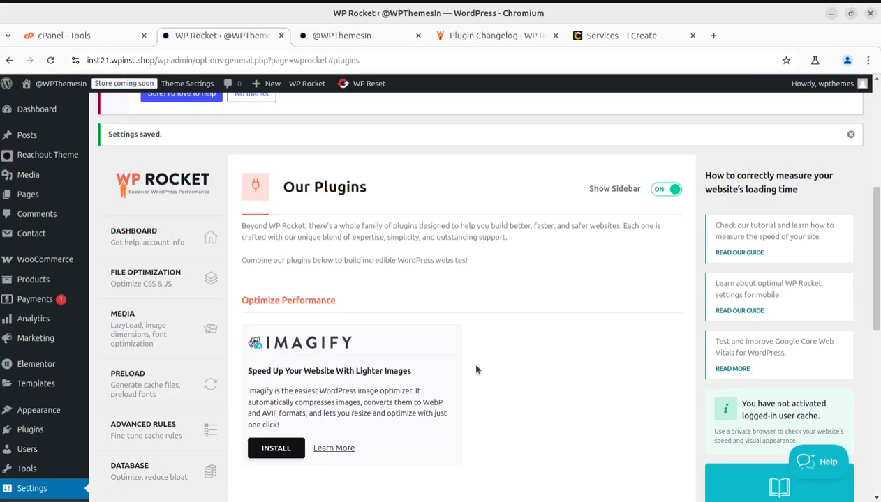
Step: Switch to the open WP Rocket changelog page and go from it to the wp-rocket.me homepage
scroll(363, 272, "up", 3)
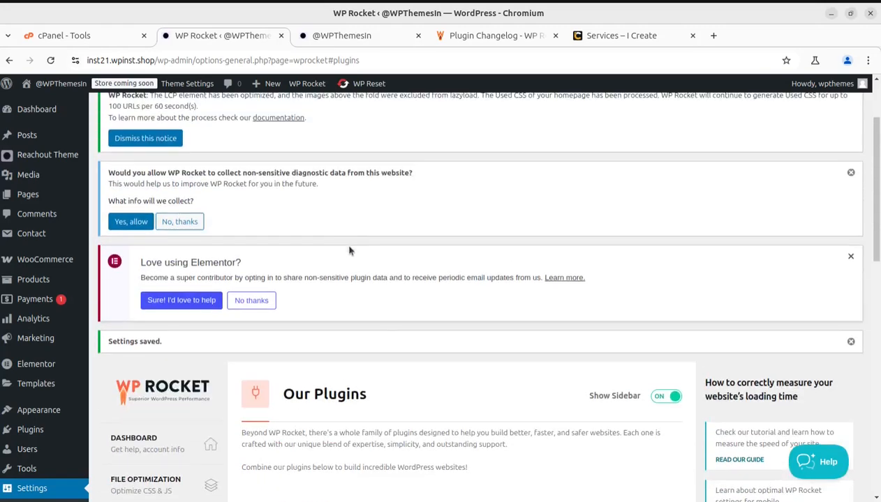
scroll(389, 177, "up", 2)
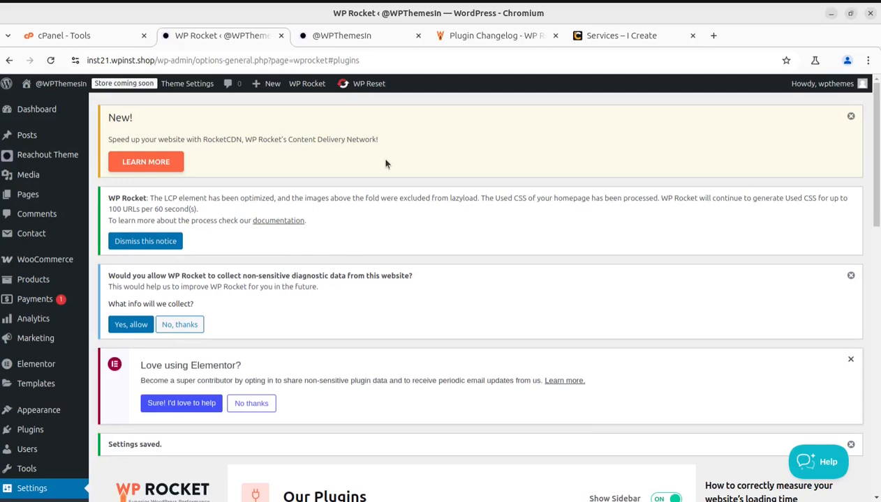
left_click(467, 37)
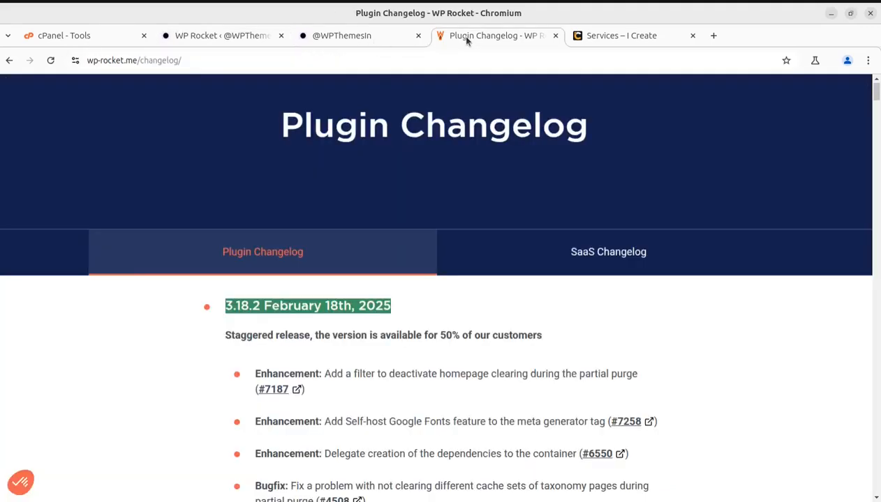
scroll(286, 201, "up", 1)
left_click(134, 110)
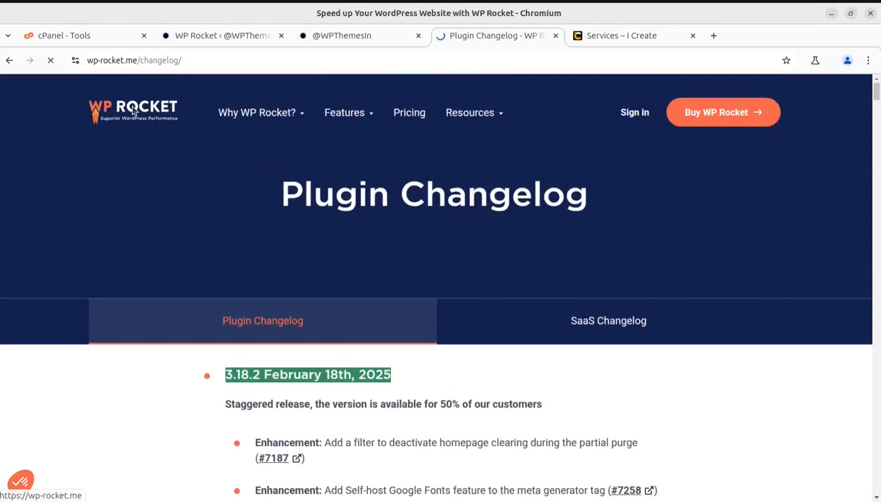
mouse_move(303, 193)
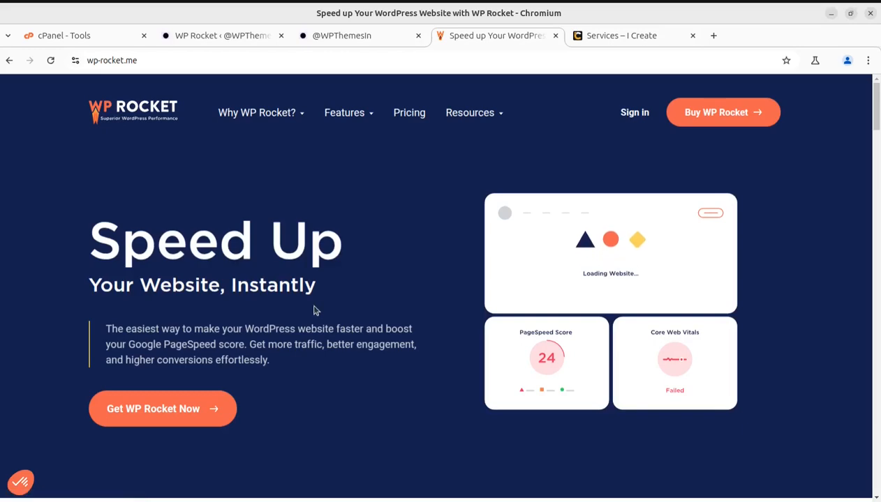
Step: Skim the homepage's Speed Up introduction and All-In-One Web Performance Plugin section, and switch to the Reachout demo site's front page
scroll(314, 310, "down", 3)
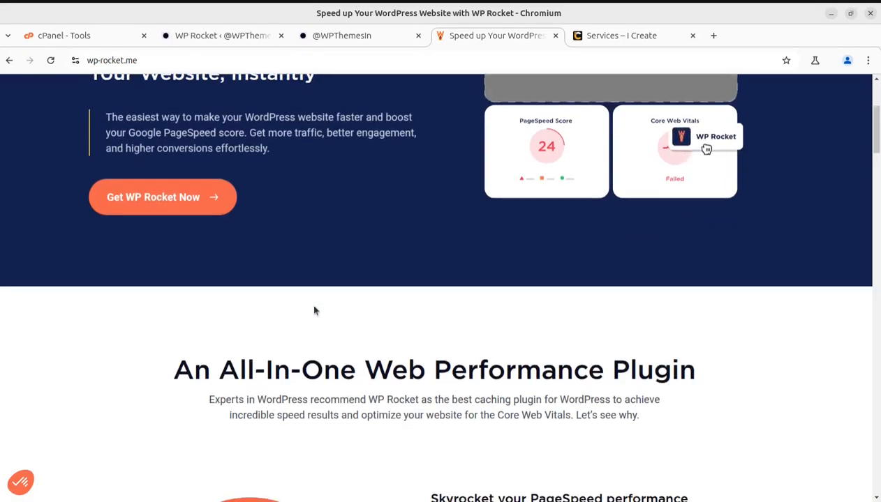
scroll(313, 311, "down", 3)
scroll(313, 311, "down", 2)
scroll(313, 311, "up", 5)
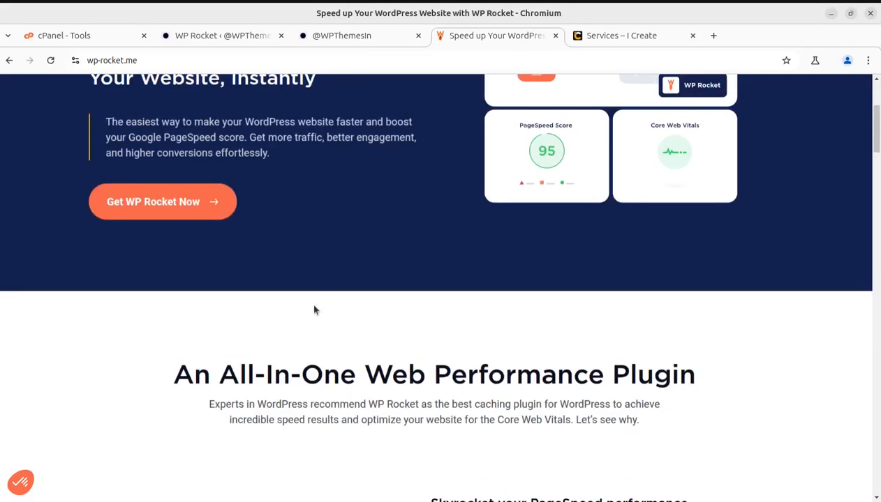
scroll(313, 310, "down", 3)
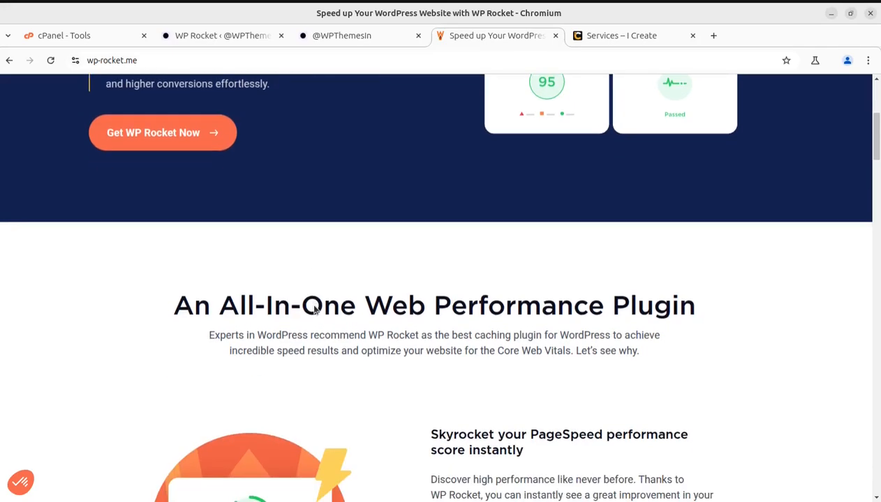
scroll(302, 306, "up", 4)
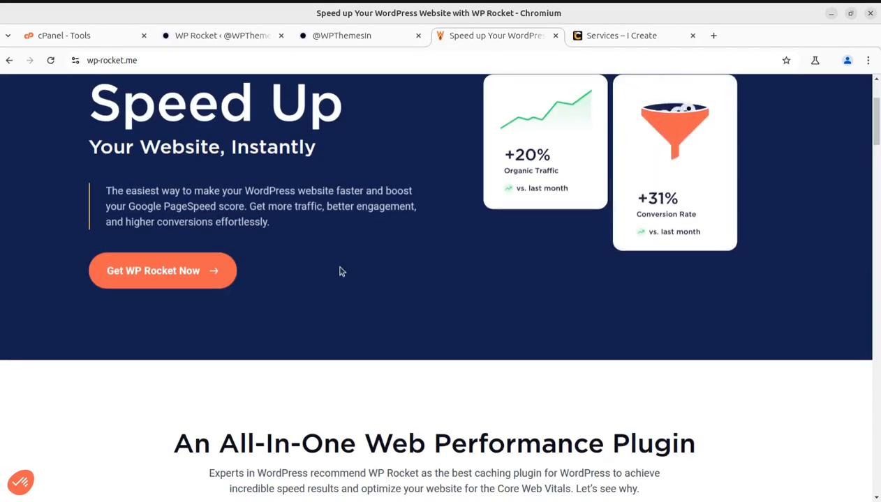
scroll(341, 271, "up", 2)
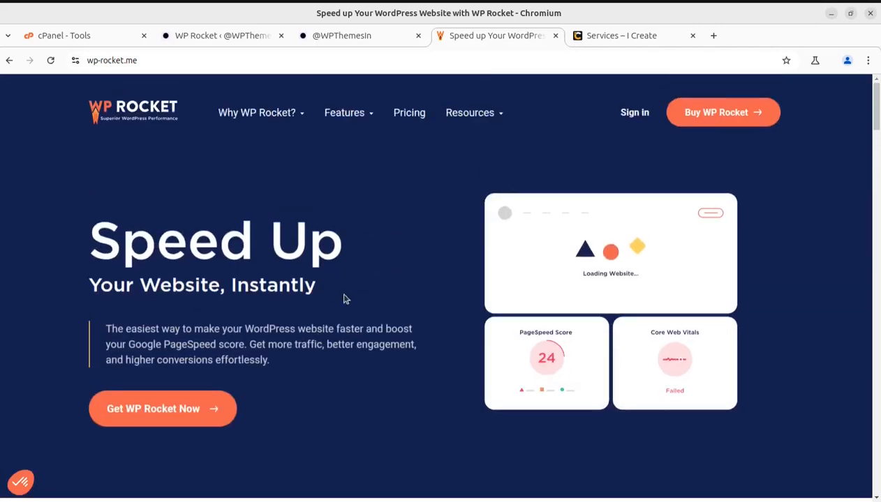
left_click(326, 35)
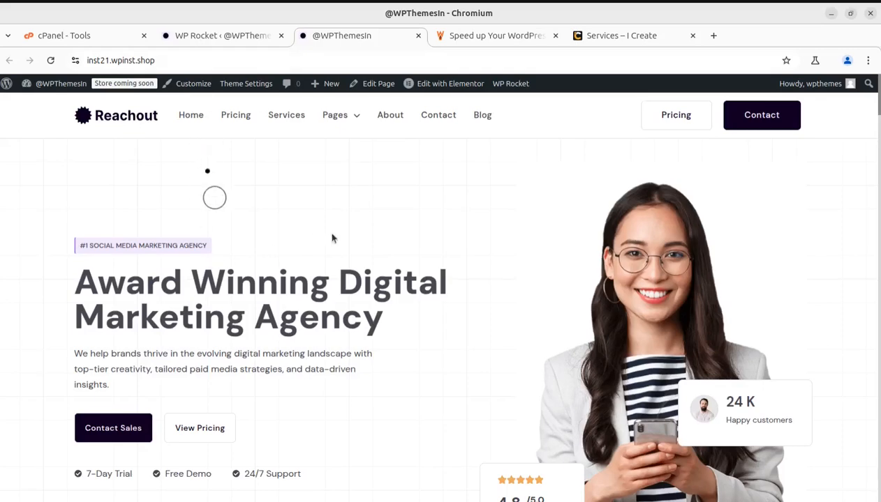